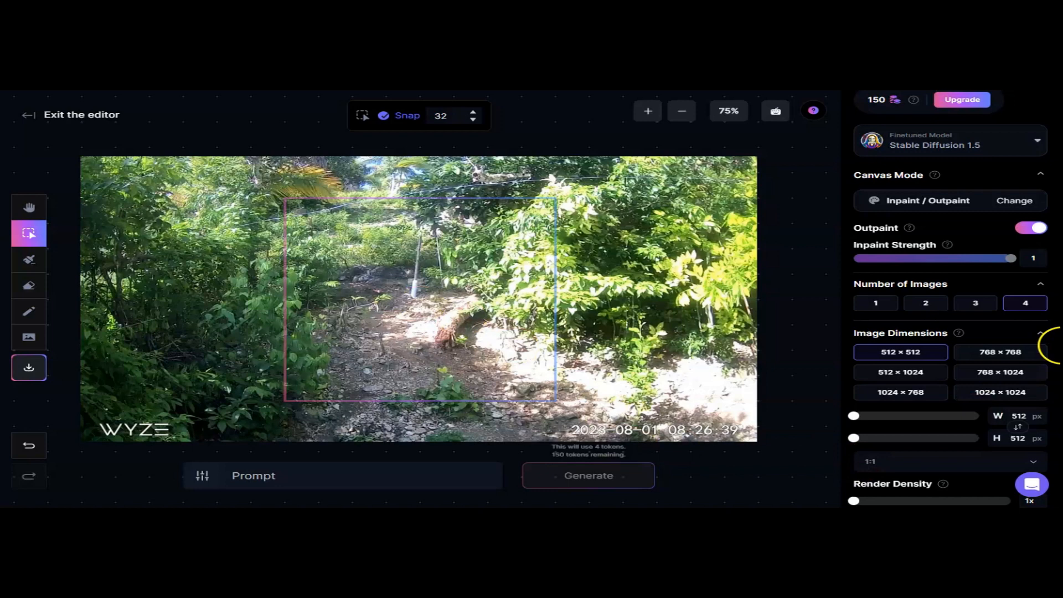
- Set the render density to 2.5x and place the generation frame over the WYZE watermark in the image's lower-left corner
scroll(1052, 346, down, 2)
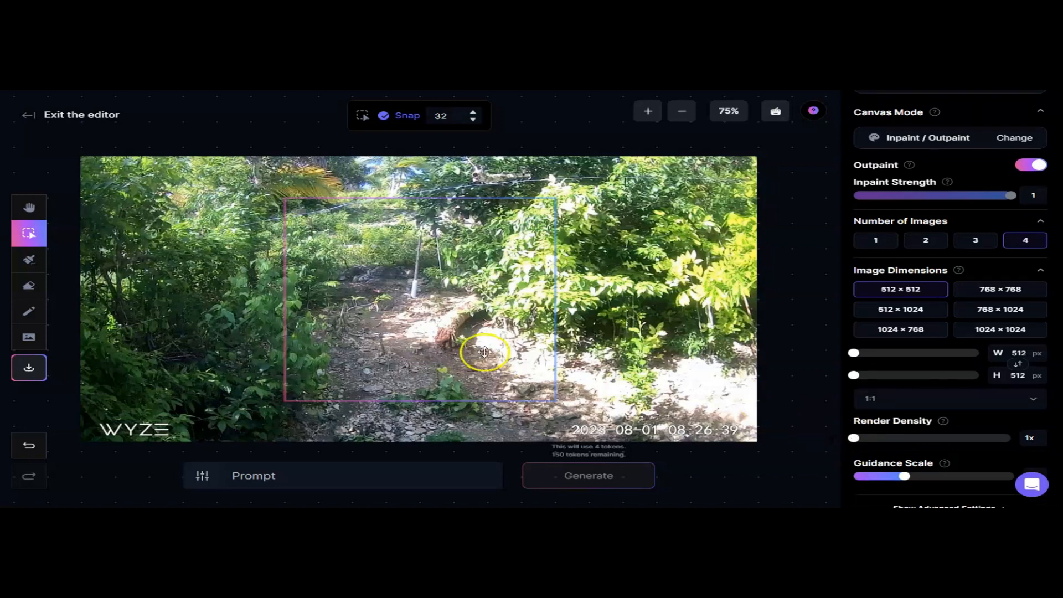
drag(410, 307, 217, 340)
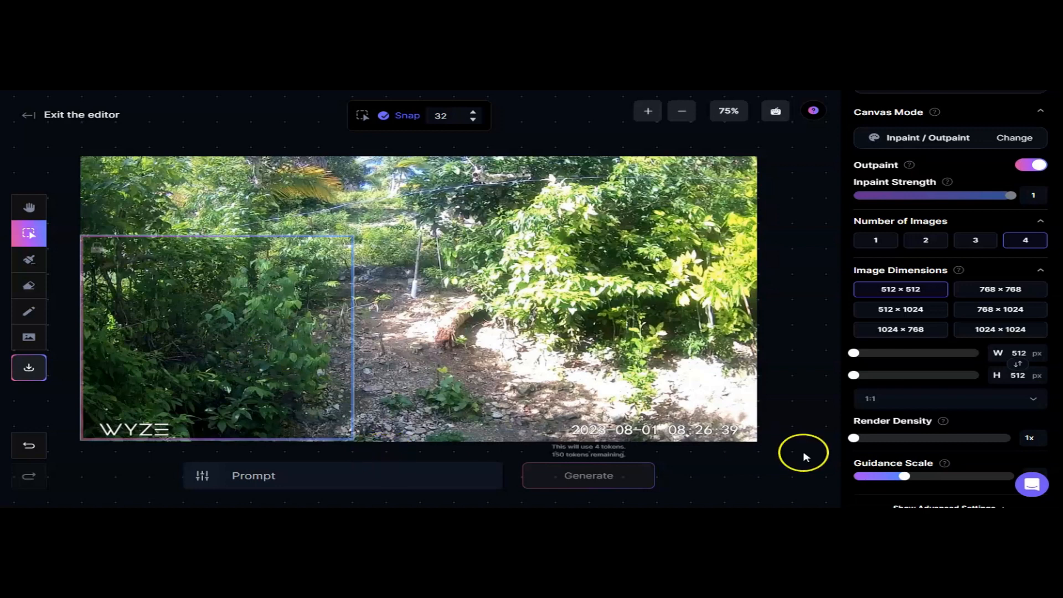
drag(854, 437, 932, 438)
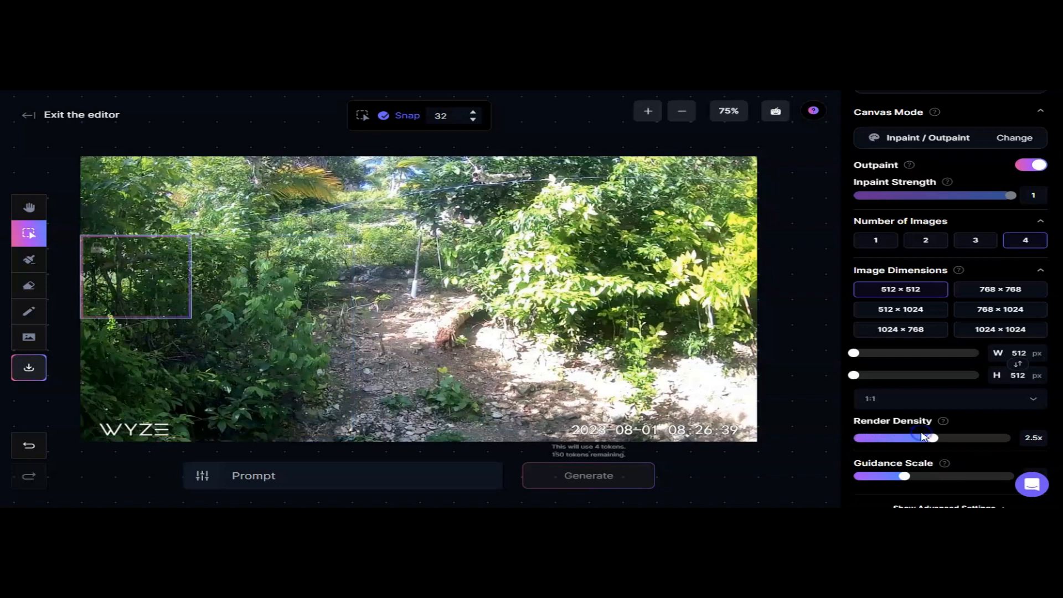
drag(168, 269, 175, 393)
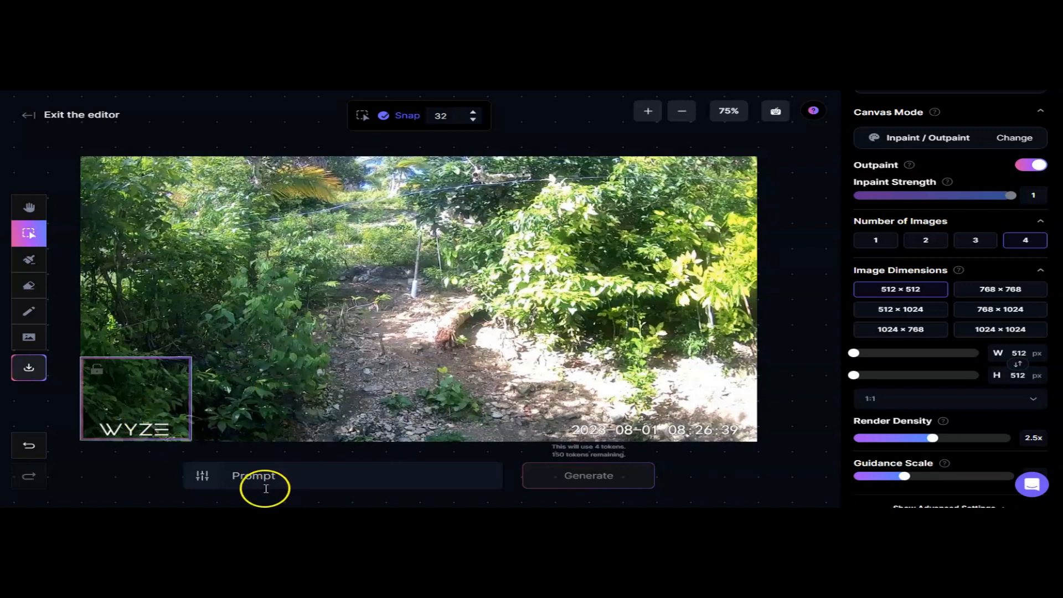
- Check the negative prompt and the available finetuned models, and postpone the application update
click(213, 477)
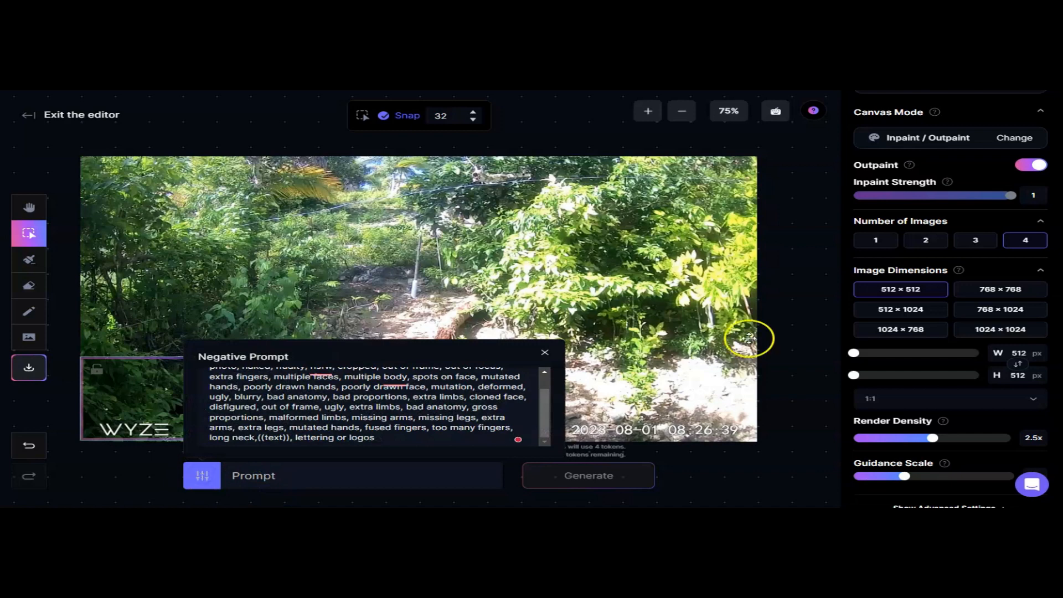
click(545, 352)
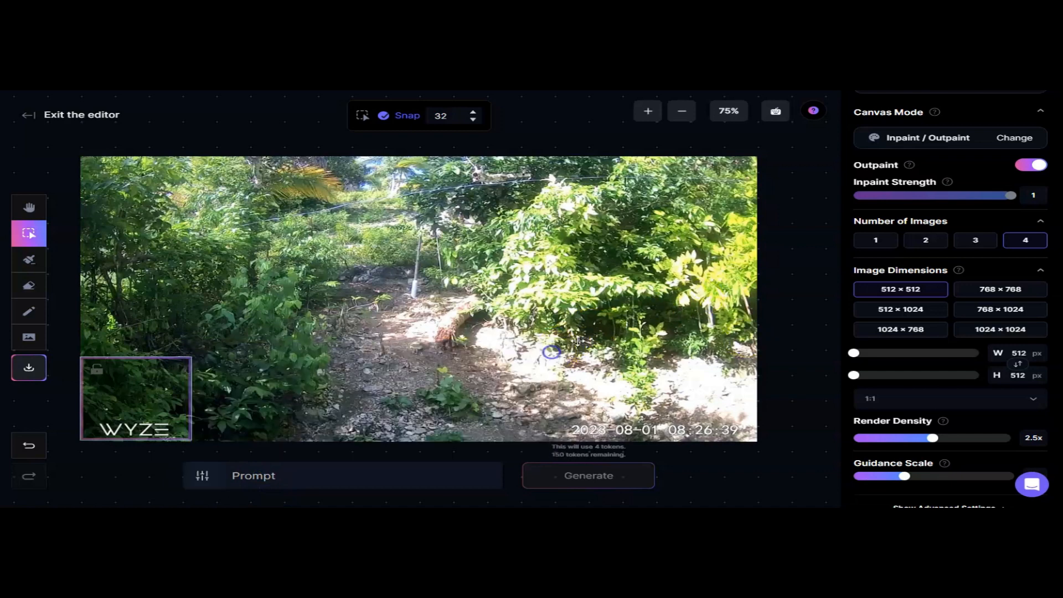
scroll(1052, 253, up, 1)
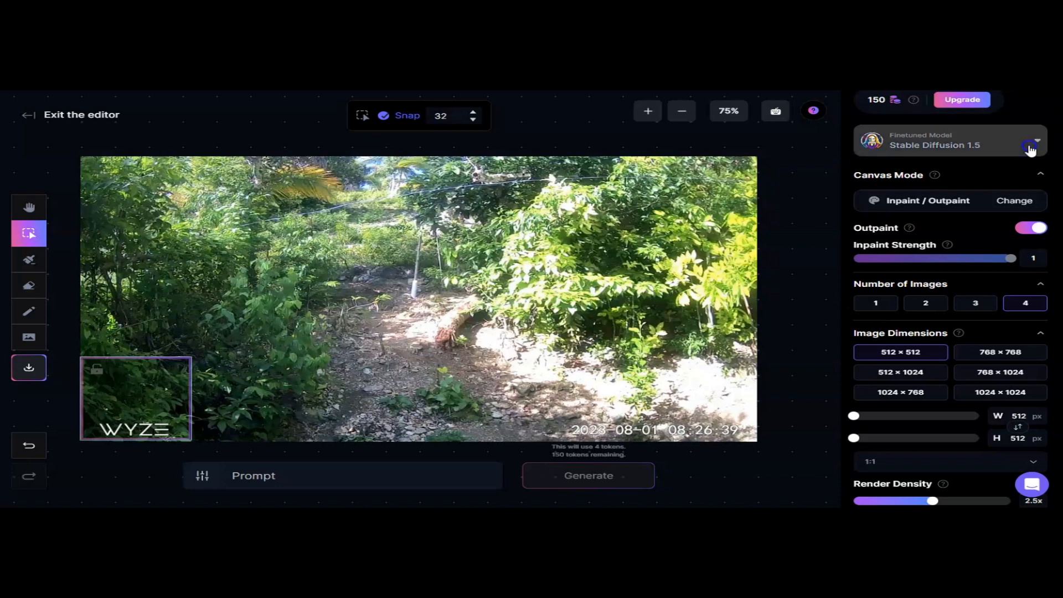
click(1033, 143)
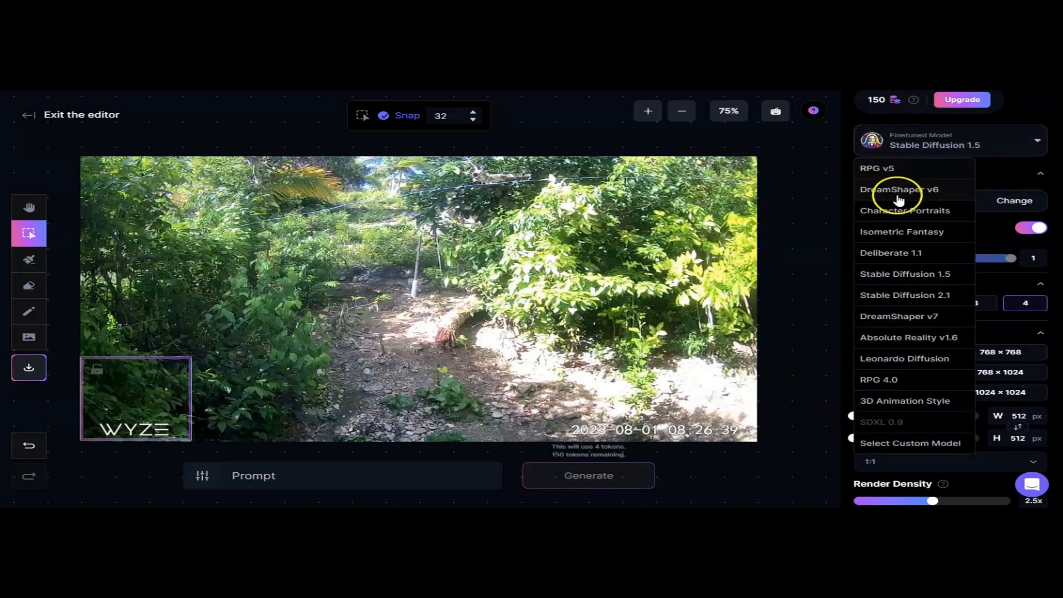
mouse_move(891, 419)
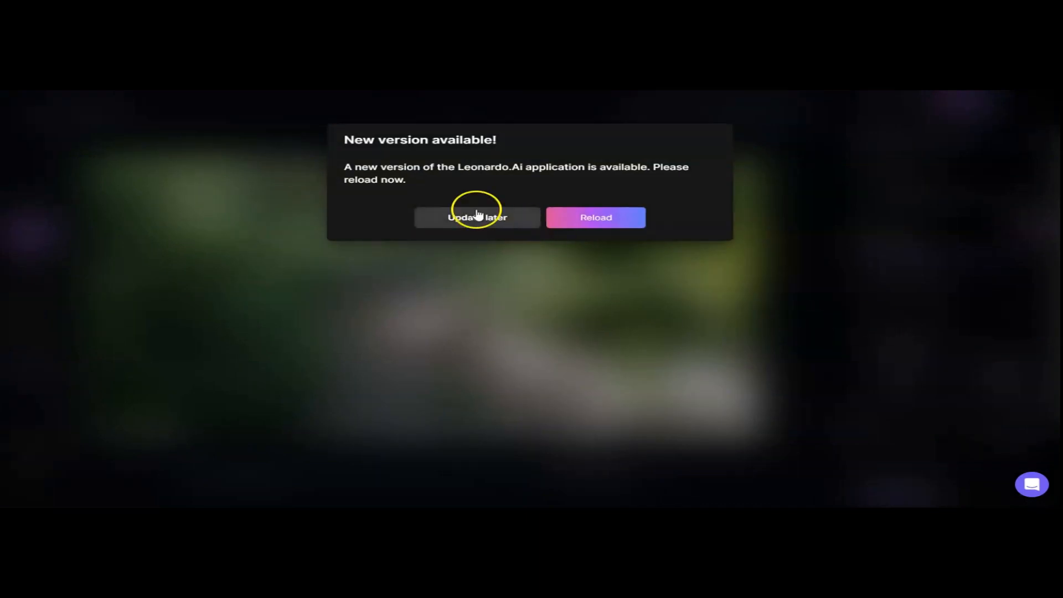
click(481, 222)
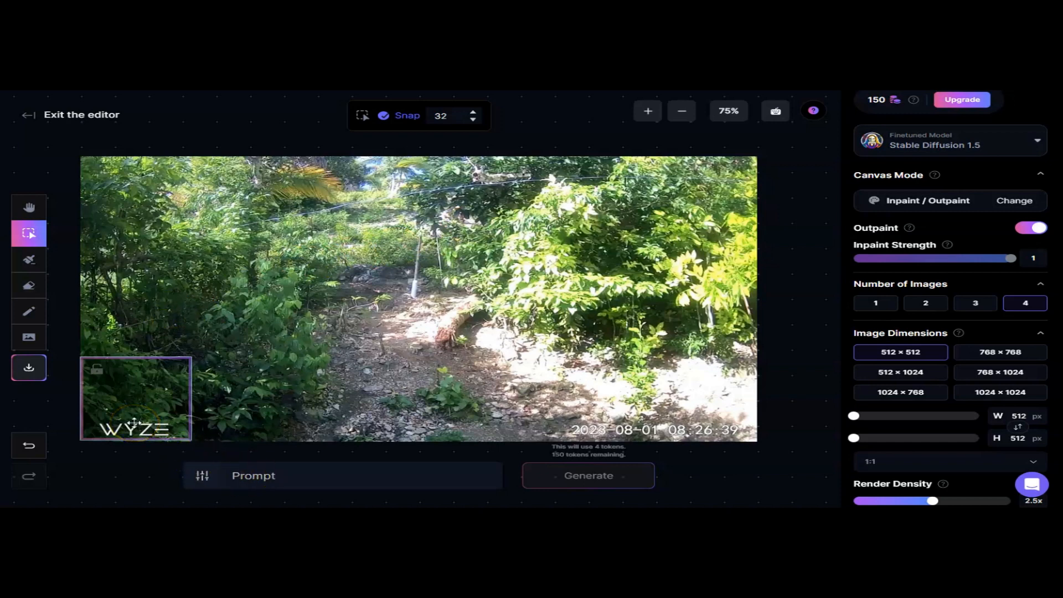
- Erase the WYZE watermark inside the generation frame and activate the prompt for text entry
key(e)
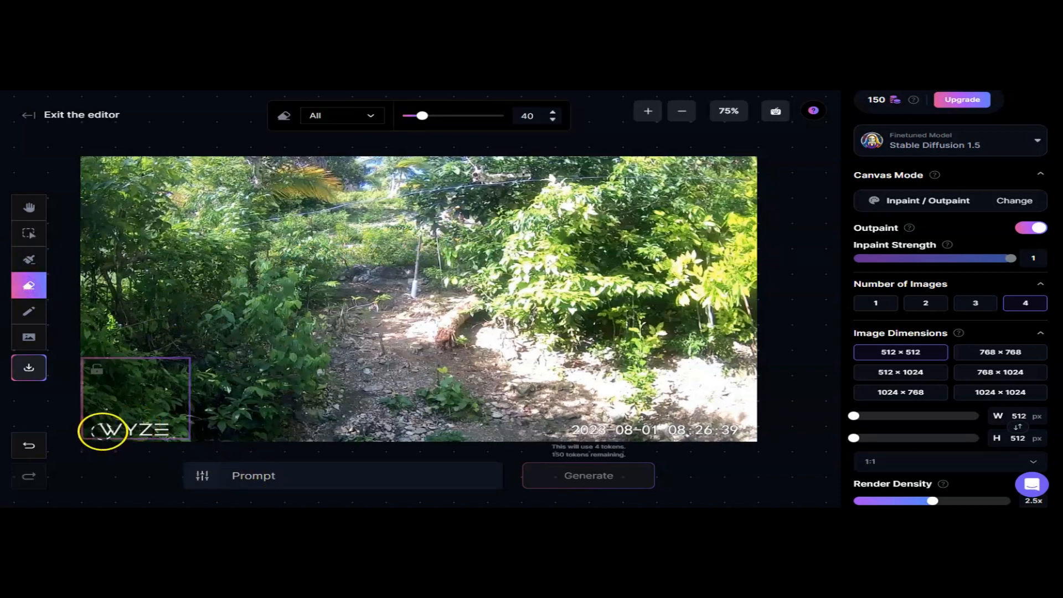
drag(102, 430, 165, 430)
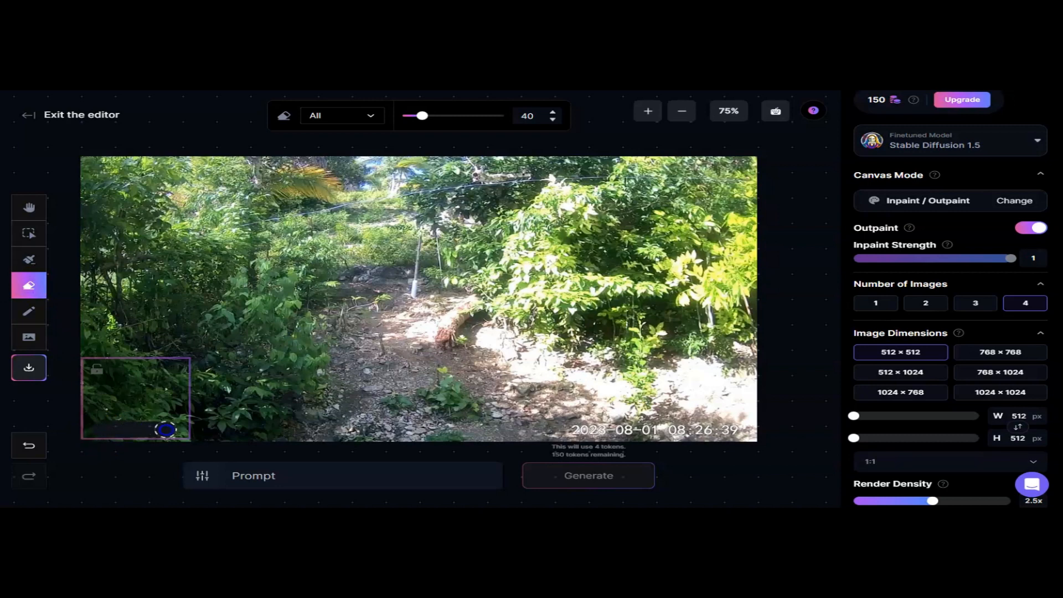
click(237, 481)
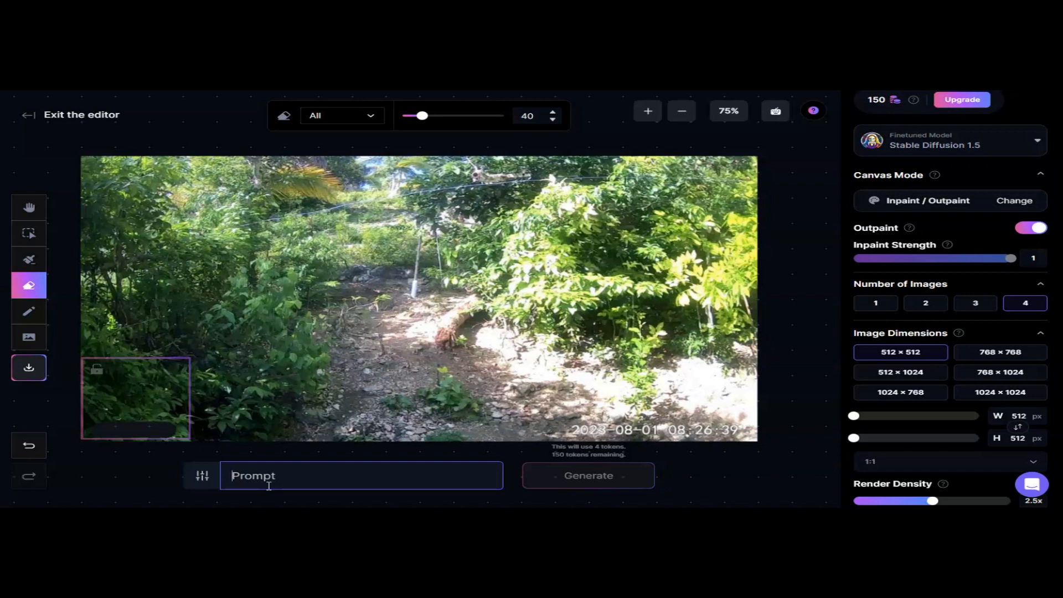
text(back)
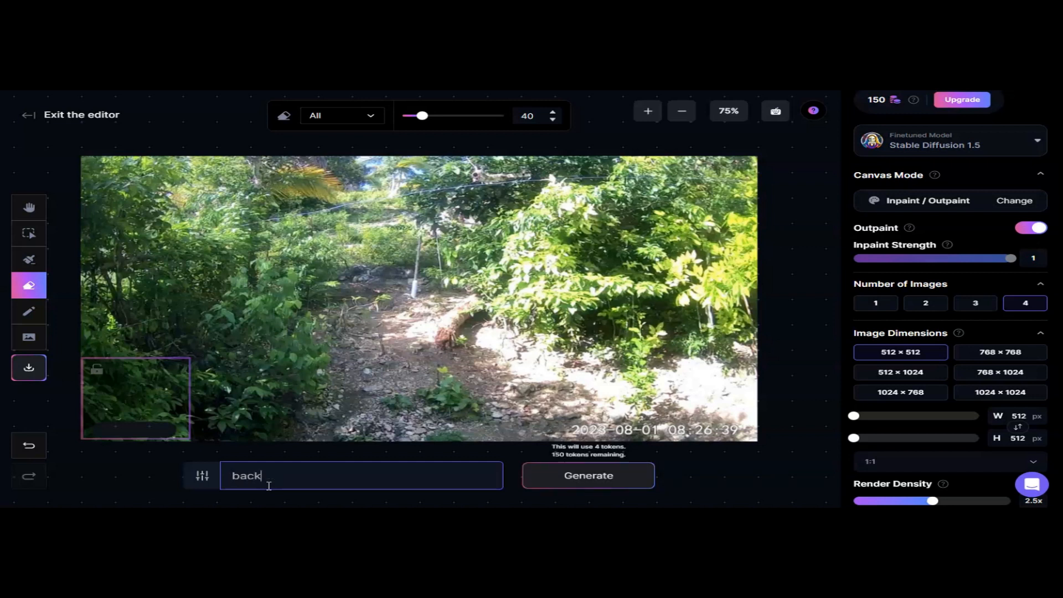
text(yard with l)
key(BackSpace)
key(BackSpace)
key(BackSpace)
key(BackSpace)
key(BackSpace)
key(BackSpace)
key(BackSpace)
key(BackSpace)
key(BackSpace)
key(BackSpace)
key(BackSpace)
key(BackSpace)
key(BackSpace)
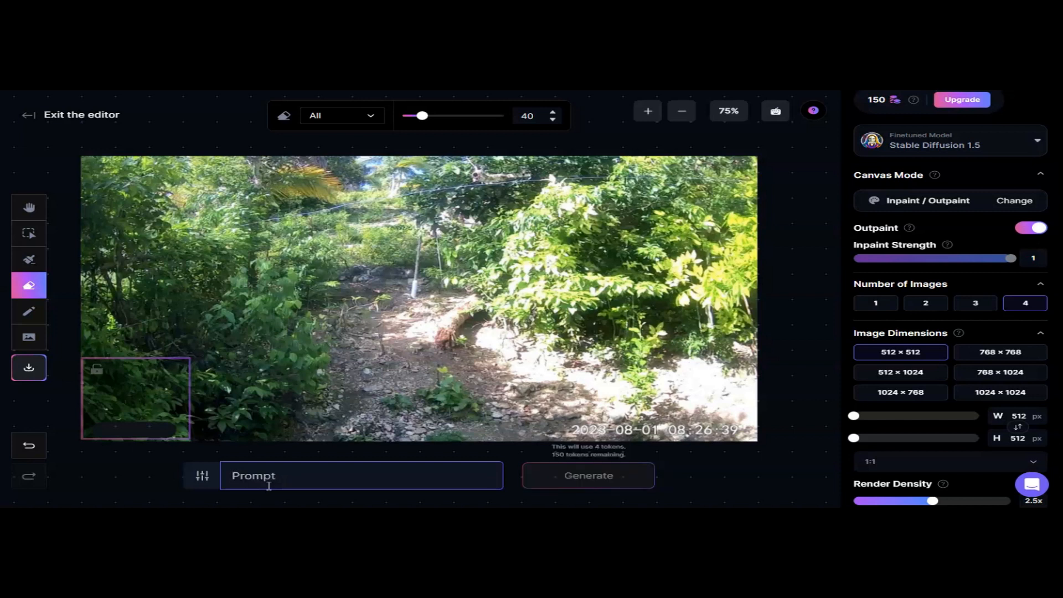
- Enter the prompt "bushes of fauna" and generate four fills for the erased watermark area
text(bushe)
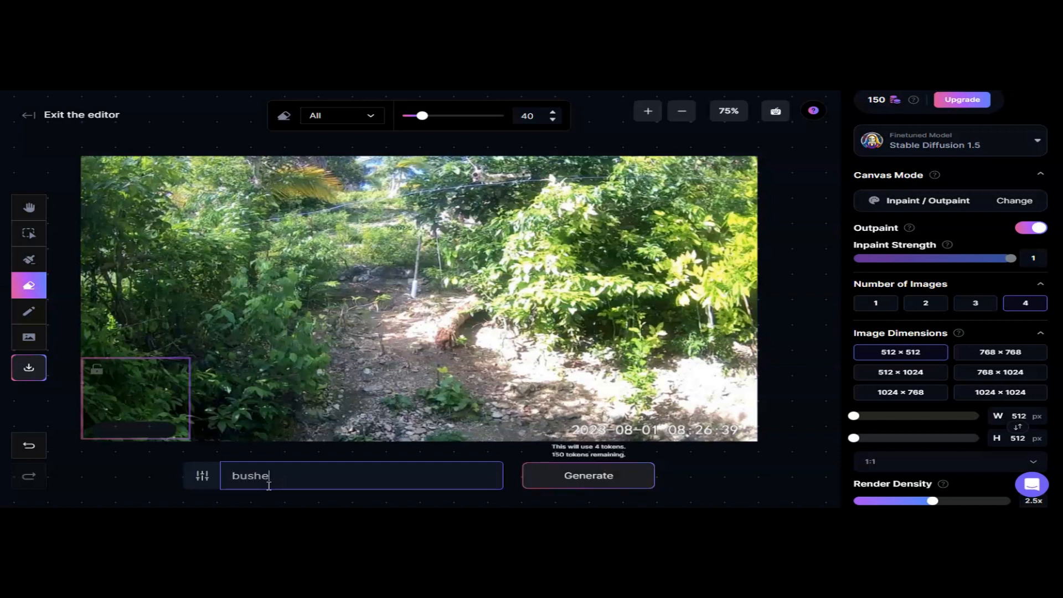
text(s of fauna)
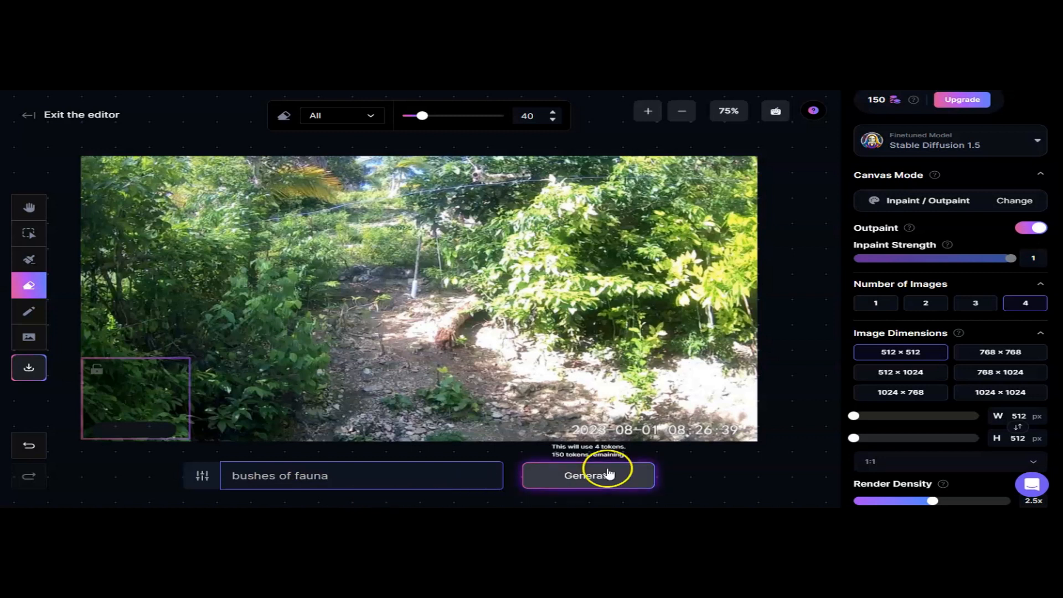
click(584, 473)
click(575, 478)
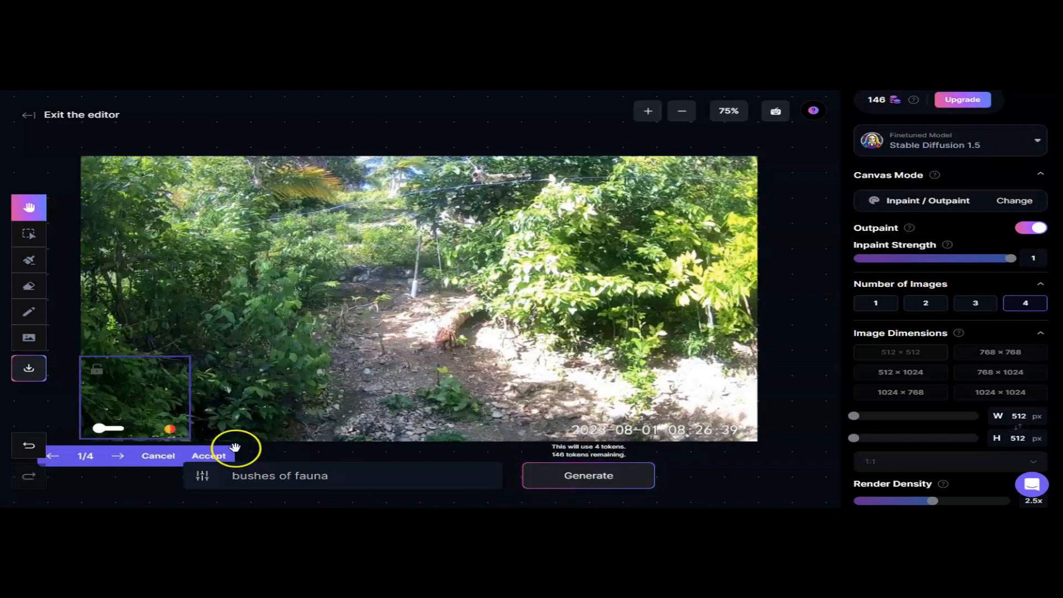
- Examine the four generated fills of the erased watermark area and inspect the framed bushes up close
click(118, 456)
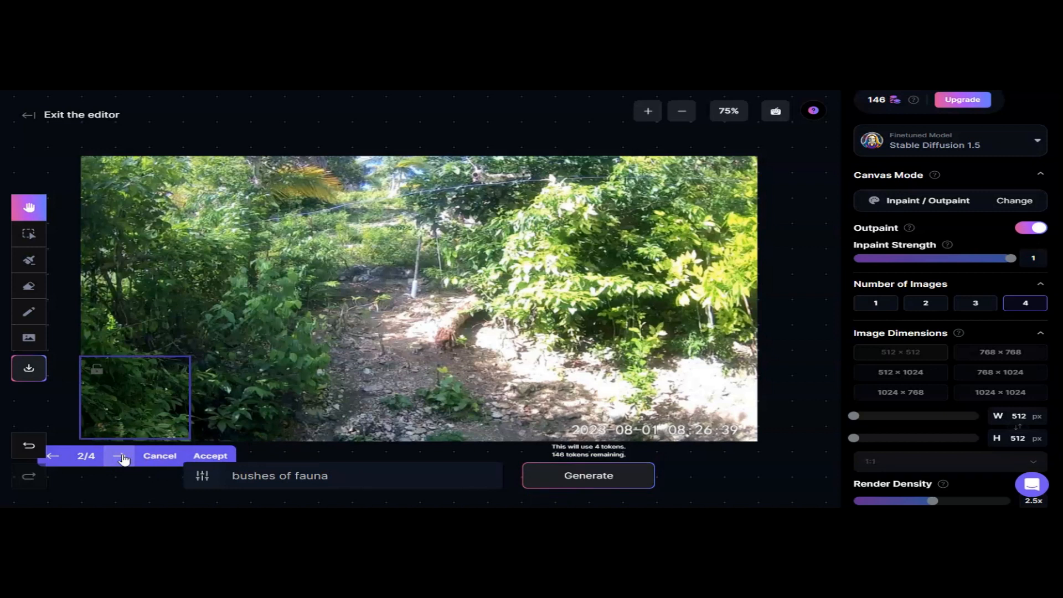
click(122, 457)
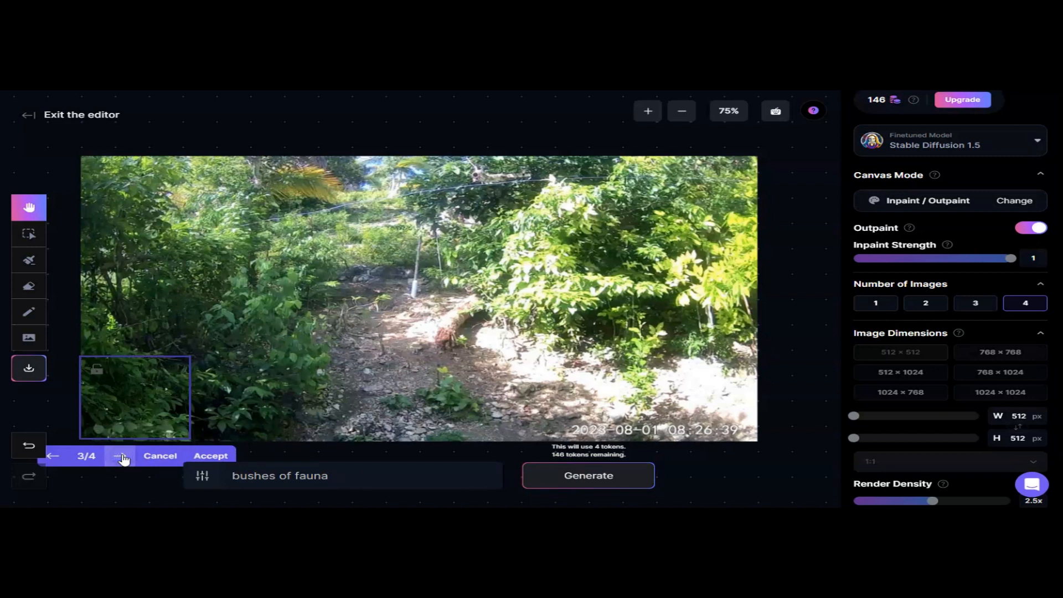
click(123, 457)
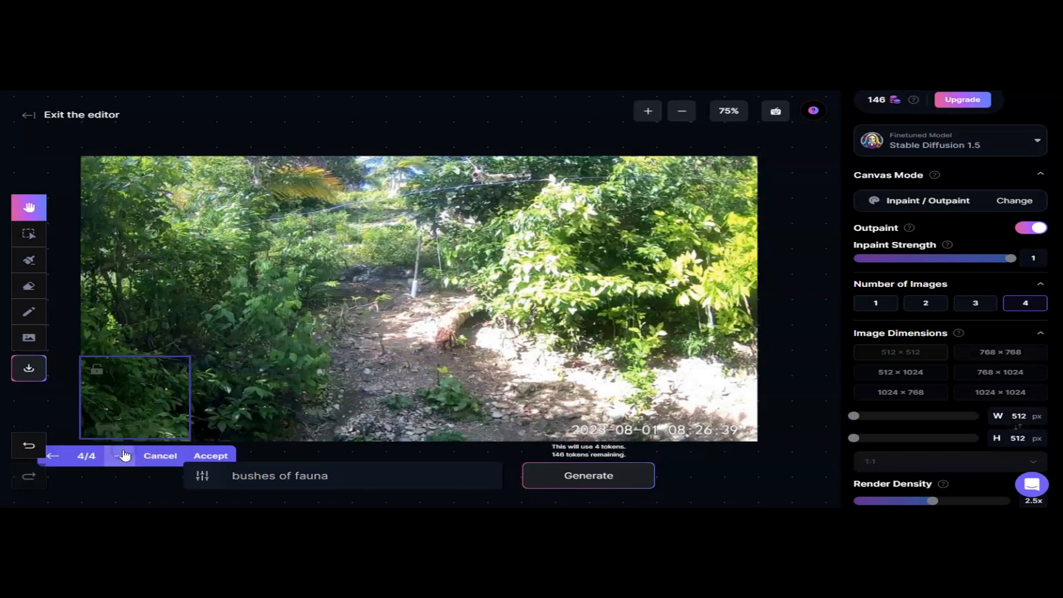
click(646, 116)
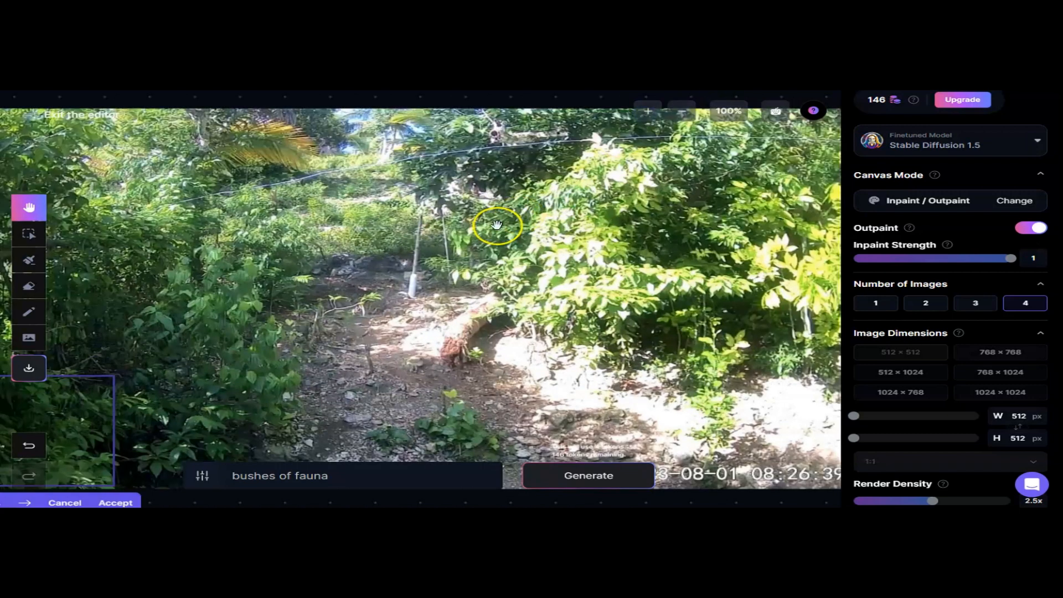
drag(83, 201, 195, 118)
click(690, 108)
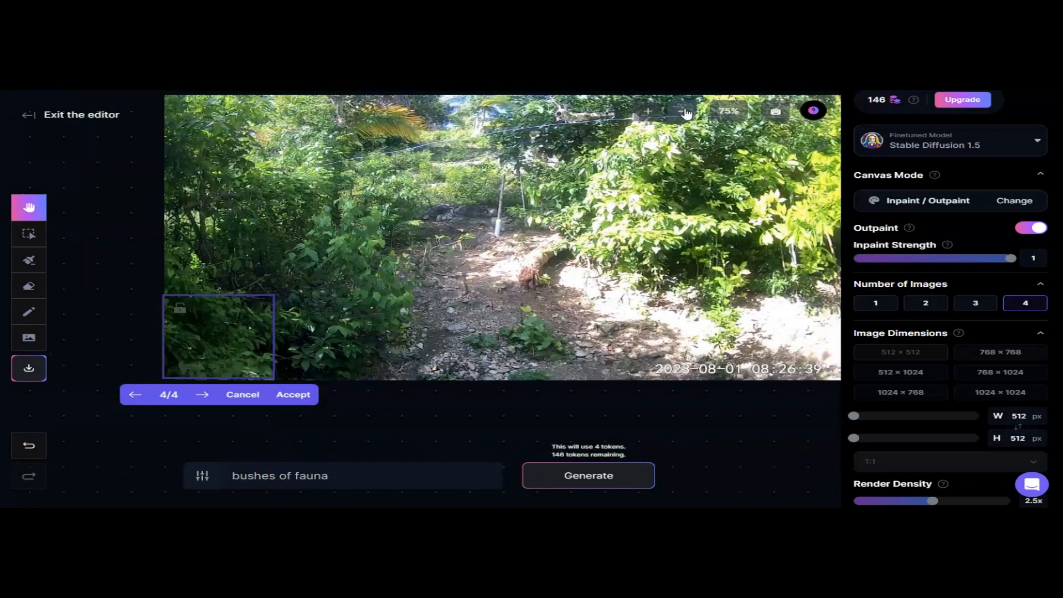
click(649, 116)
click(650, 113)
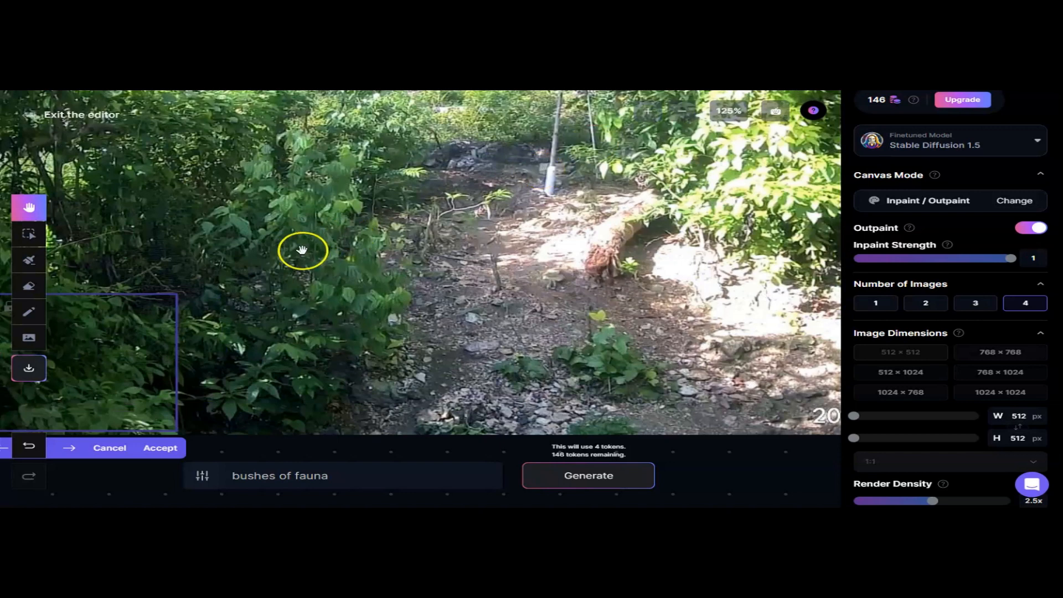
drag(301, 250, 410, 226)
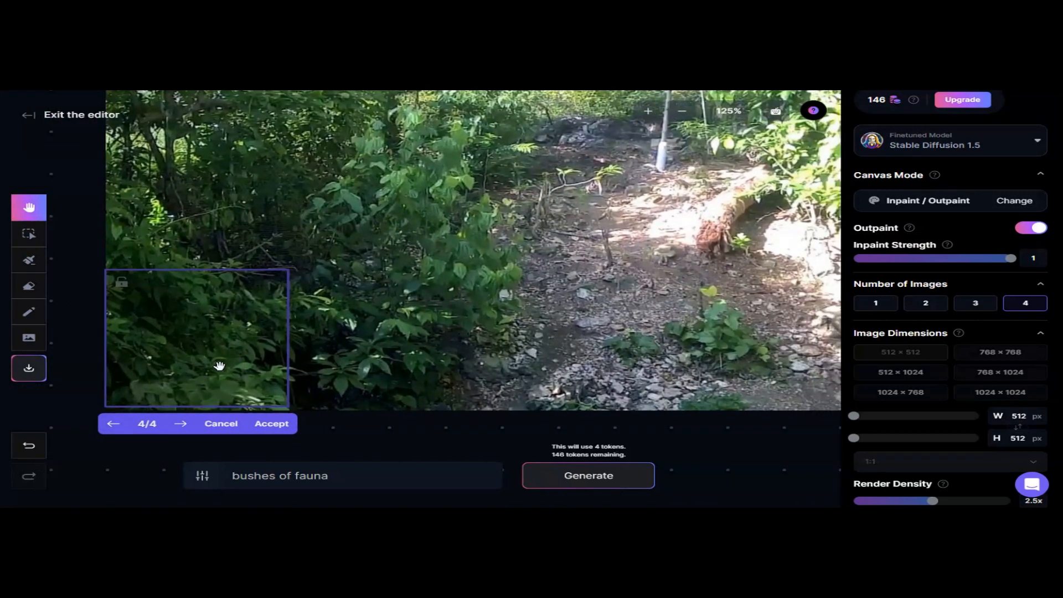
- Compare the four fills once more and accept the fourth one for the watermark area
click(174, 427)
click(176, 427)
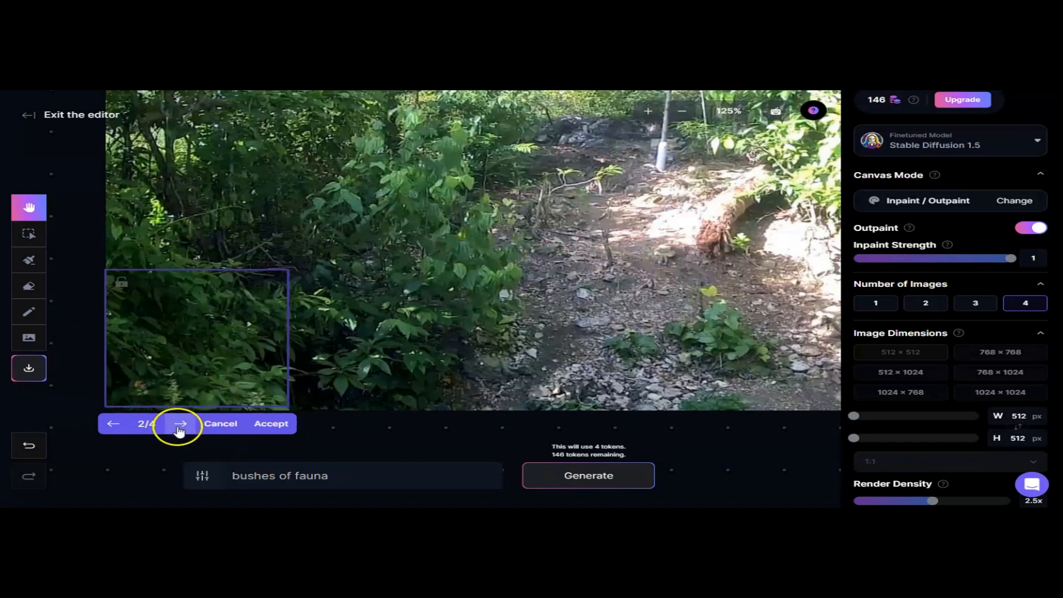
click(179, 427)
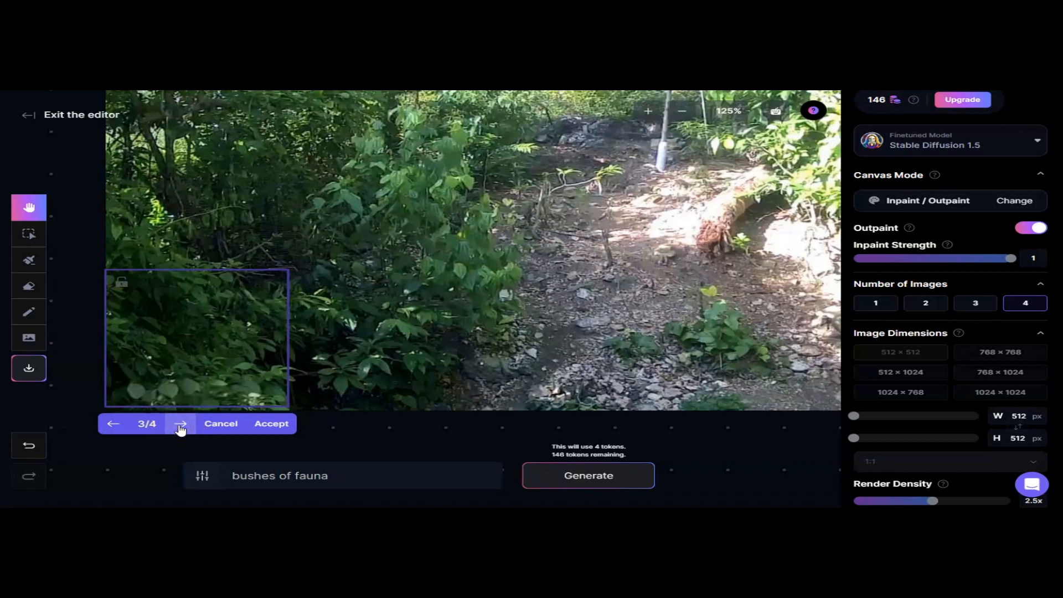
click(181, 428)
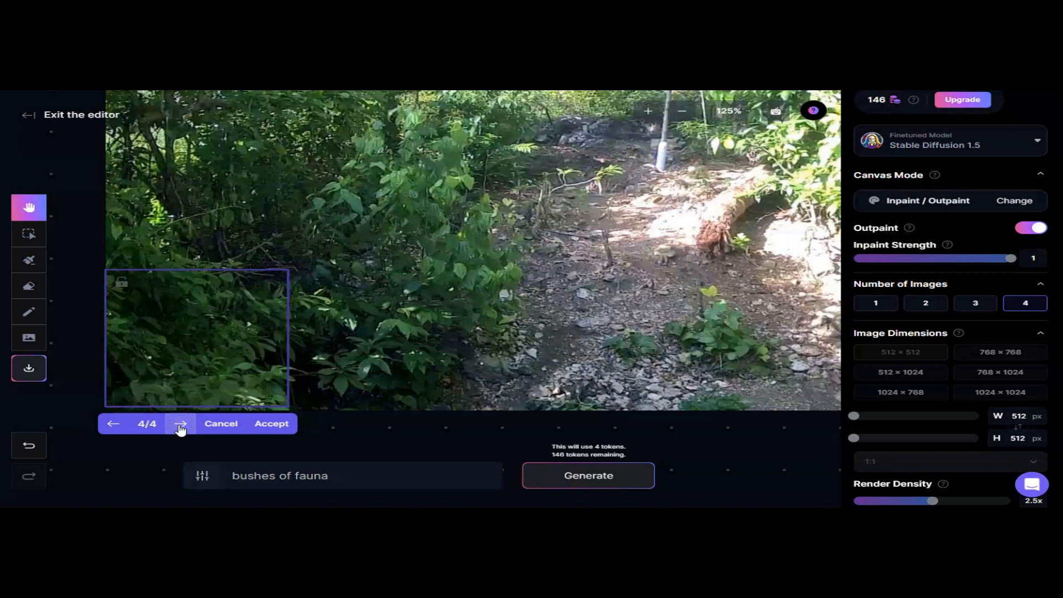
click(283, 425)
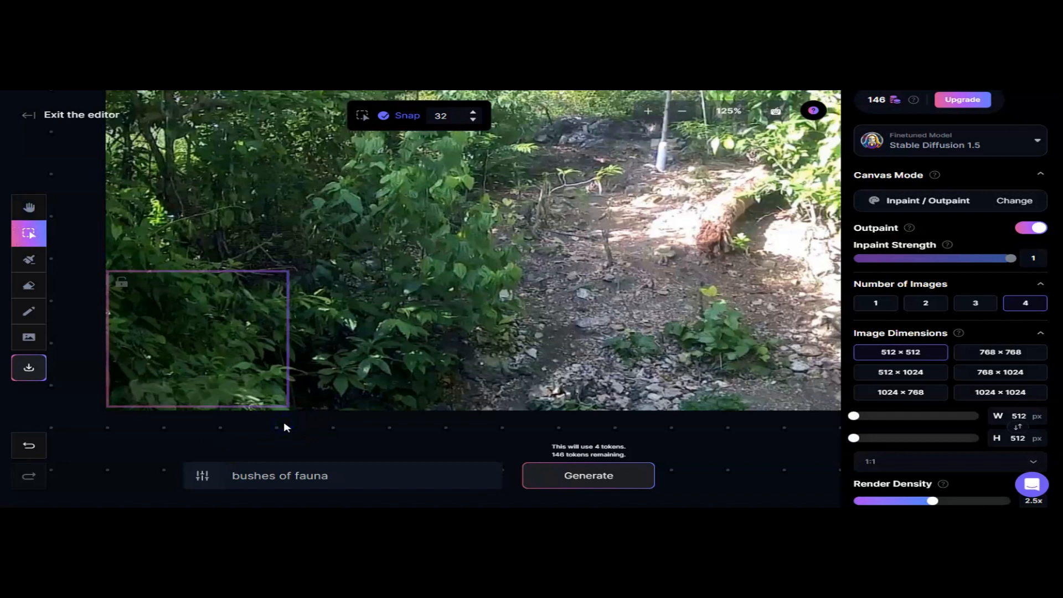
- Move the generation frame onto the rocky path and switch the finetuned model to Stable Diffusion 2.1
click(209, 352)
drag(211, 355, 605, 296)
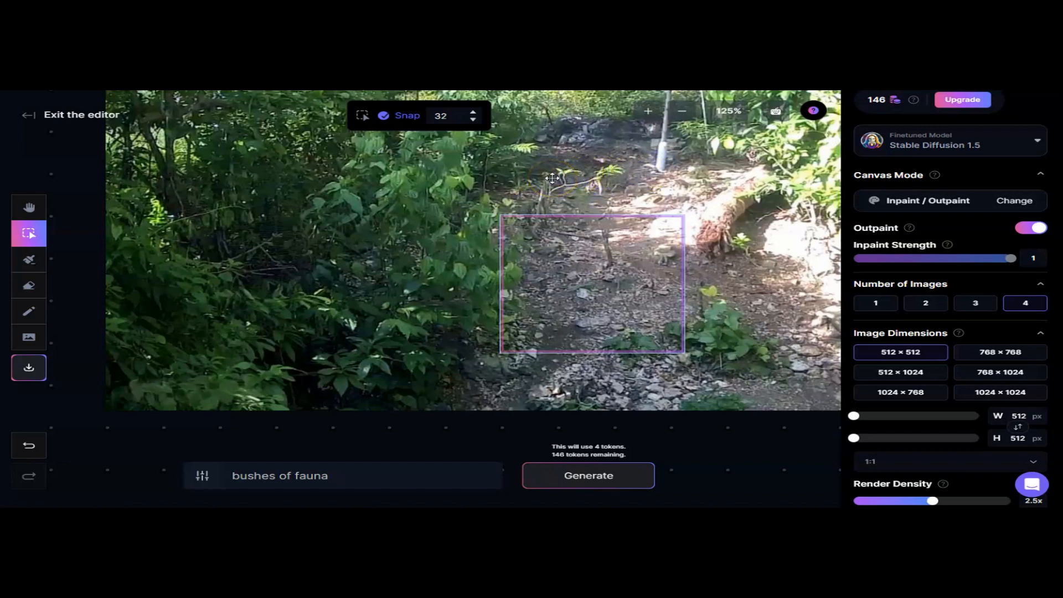
click(1032, 147)
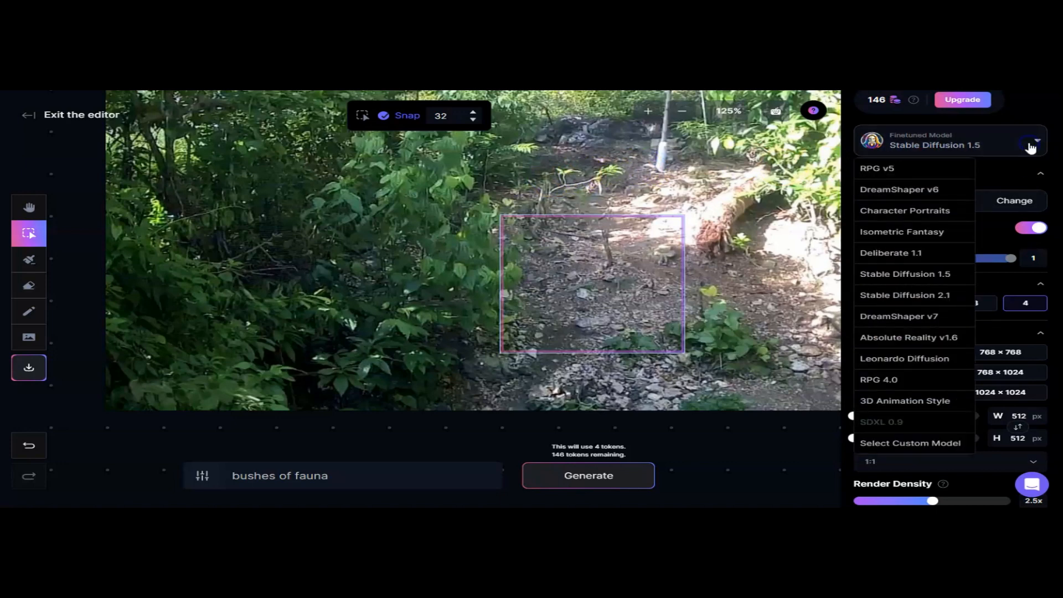
click(913, 295)
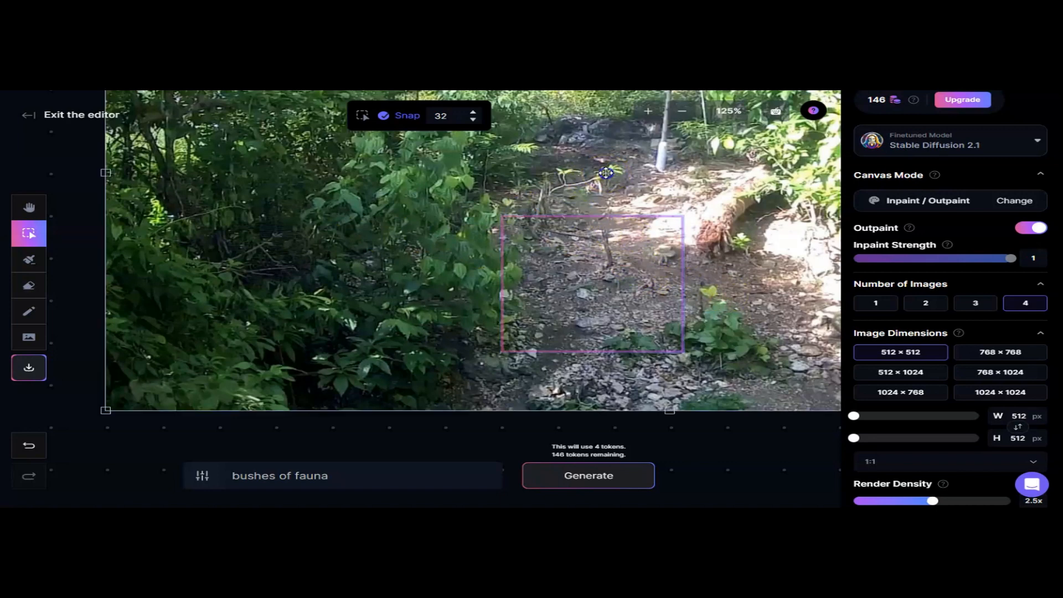
drag(606, 173, 542, 172)
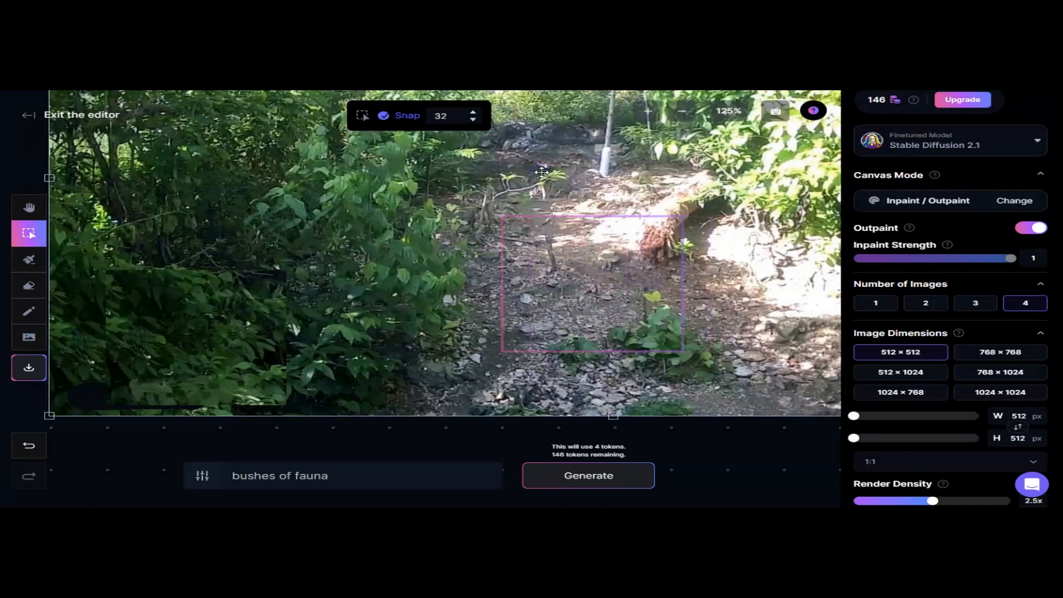
mouse_move(385, 195)
mouse_down()
mouse_move(247, 226)
mouse_move(141, 278)
mouse_up()
click(28, 448)
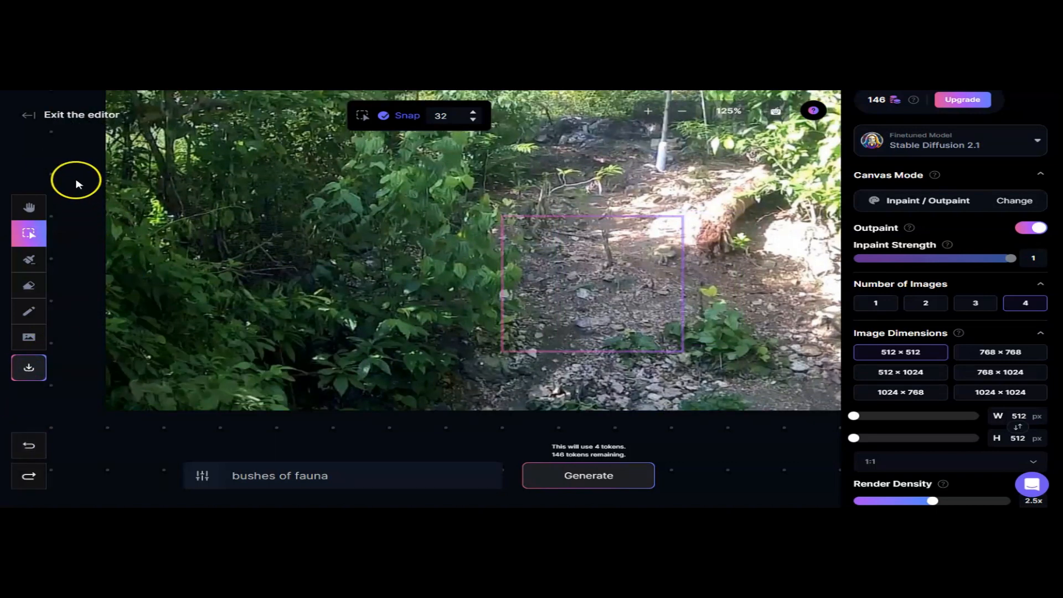
- Move the generation frame from the rocky path onto the date and time stamp in the photo
click(29, 206)
drag(364, 203, 54, 215)
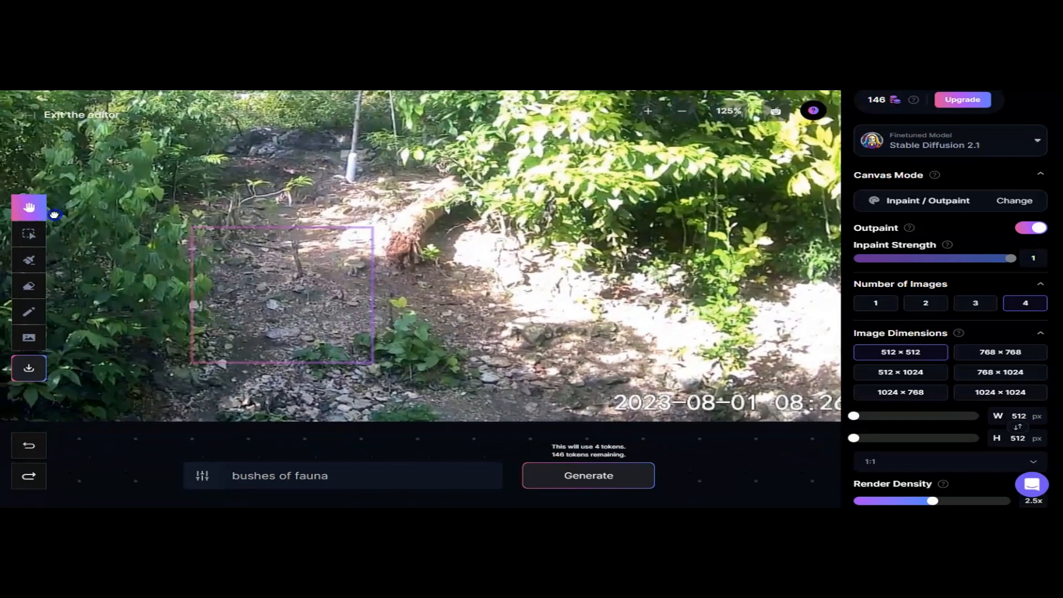
drag(238, 159, 165, 159)
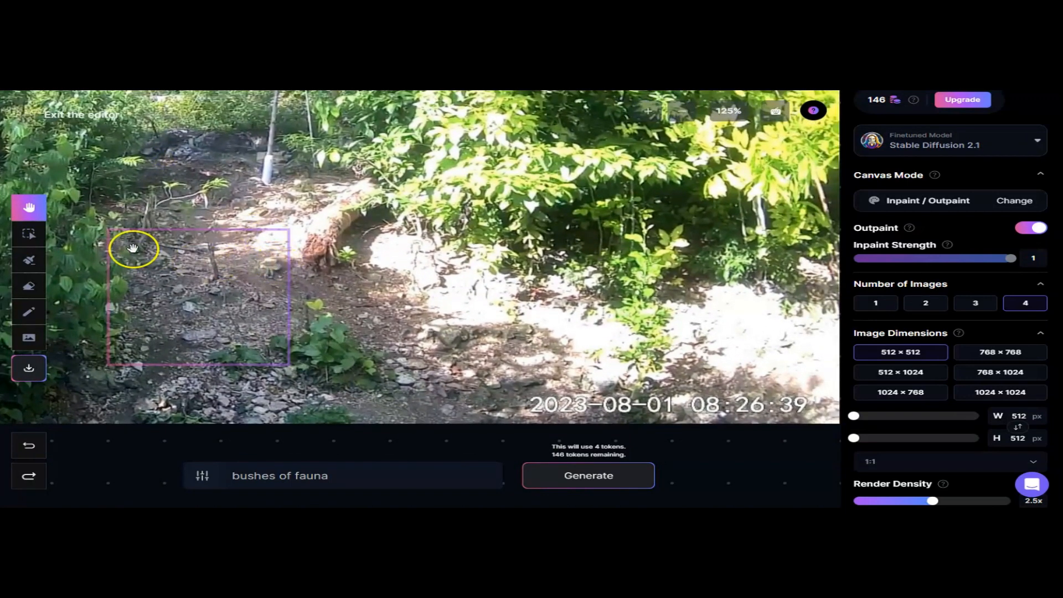
click(33, 237)
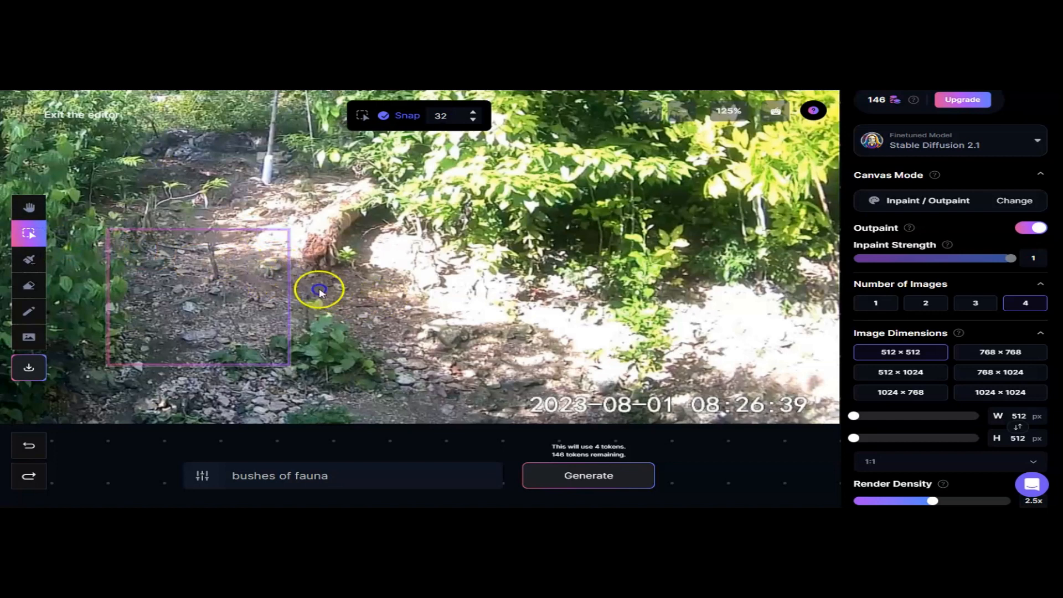
drag(320, 286, 591, 336)
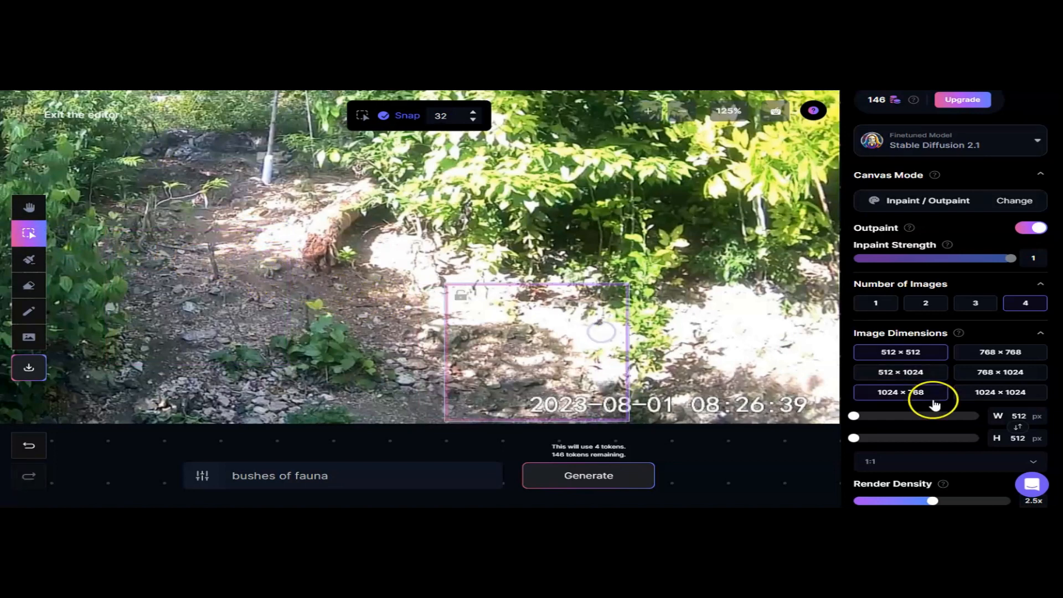
- Set the image dimensions to 1024 × 768 and the render density to 3x, fitting the generation frame around the whole date and time stamp
click(918, 377)
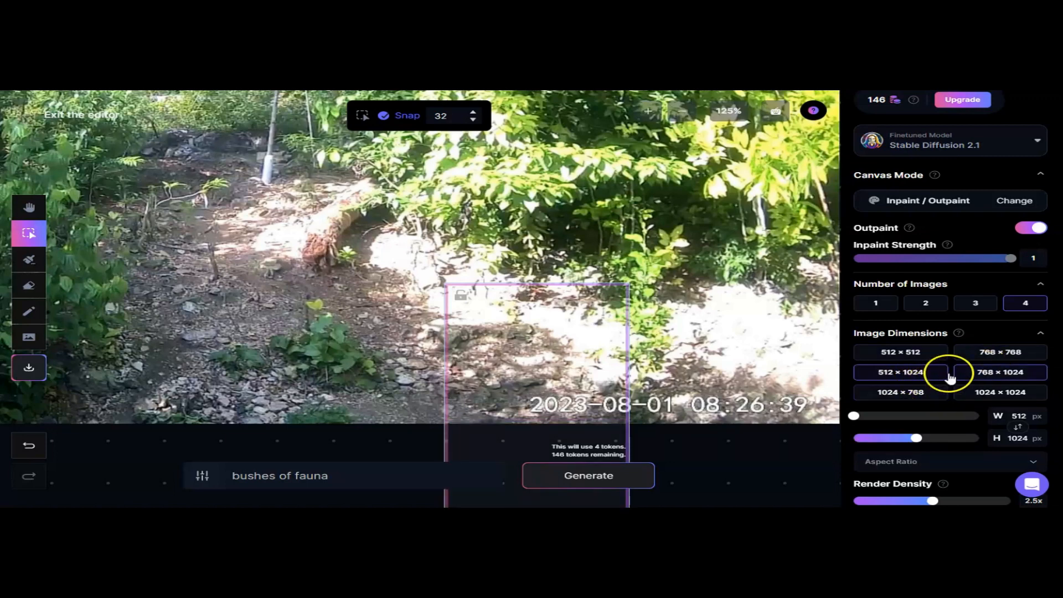
click(973, 375)
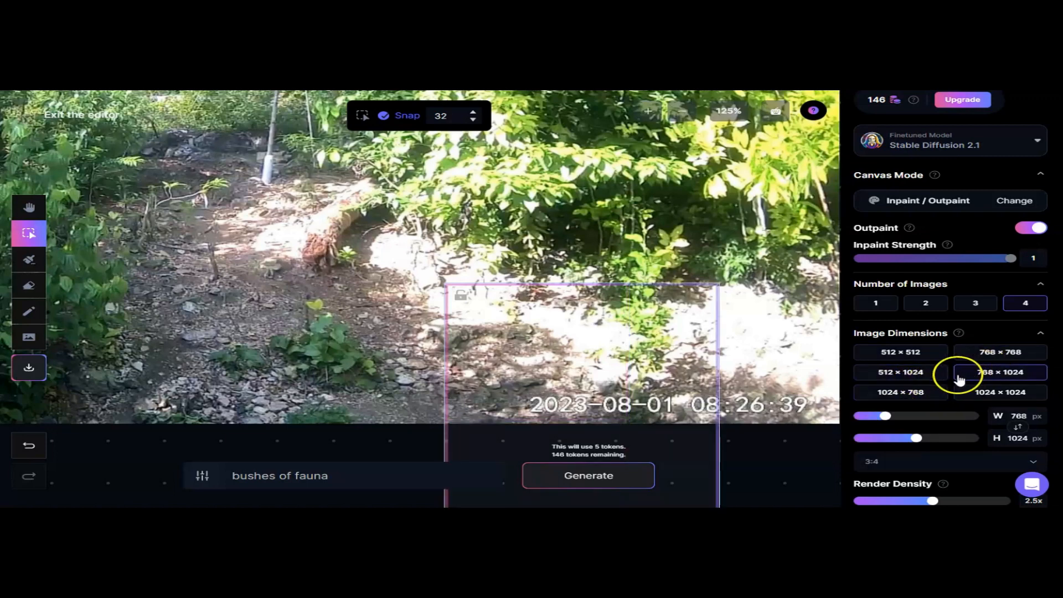
click(924, 393)
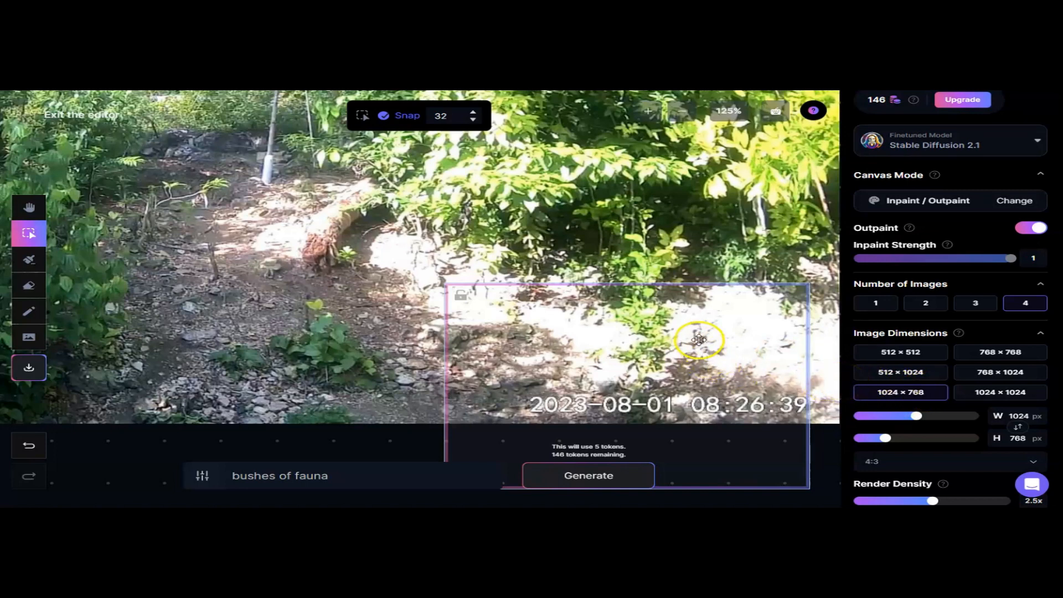
drag(687, 333, 707, 259)
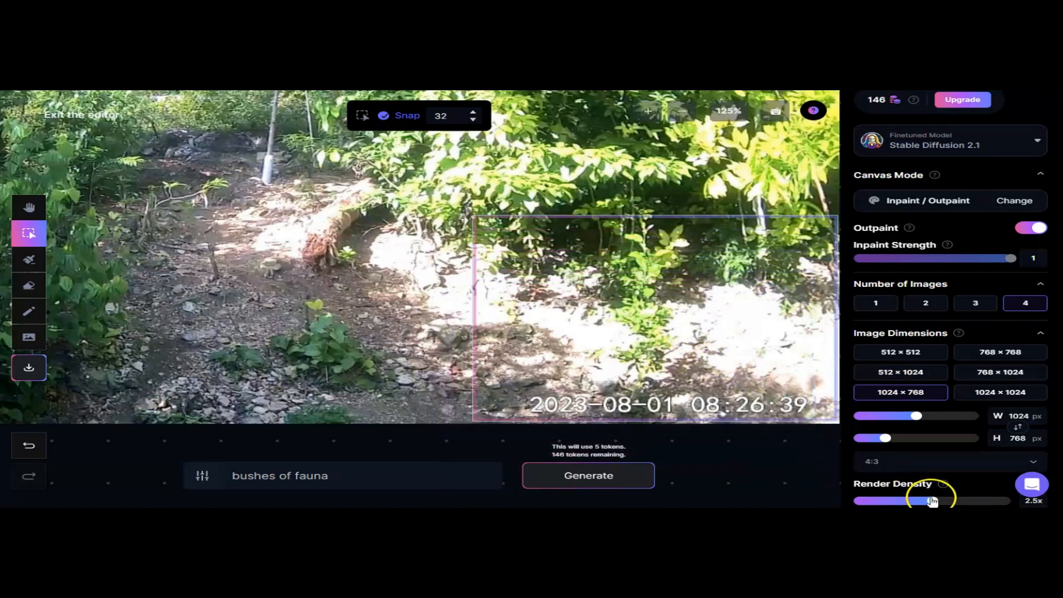
drag(943, 499, 949, 501)
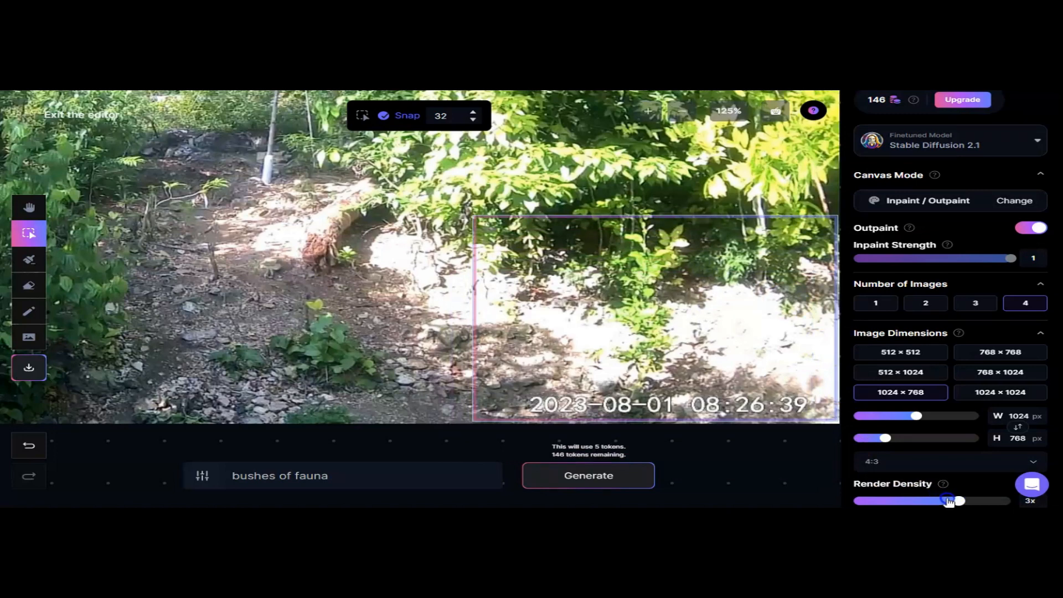
drag(671, 330, 726, 367)
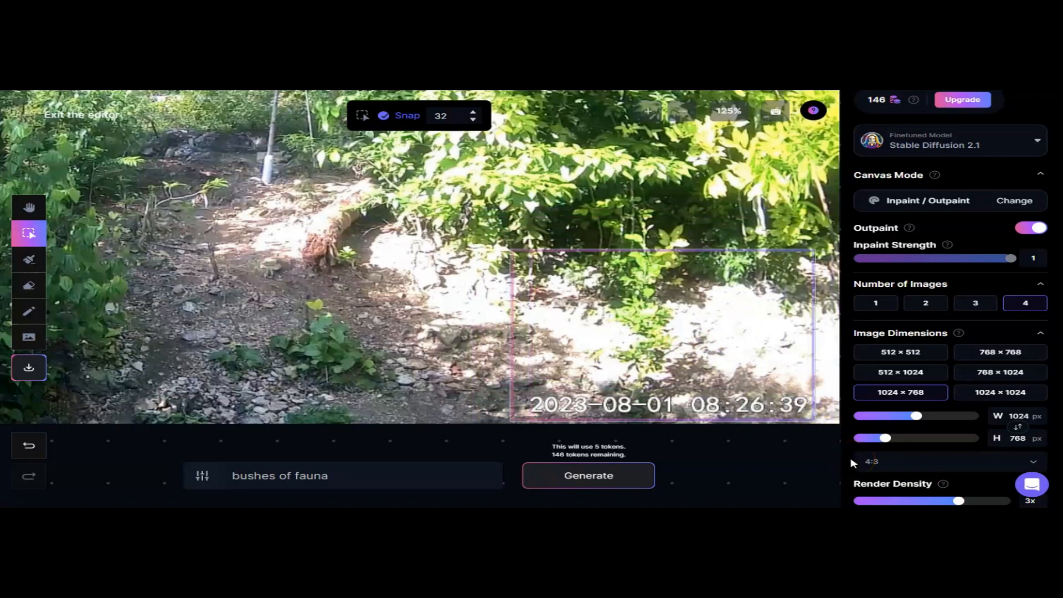
- Replace the prompt with "natural dirt and stones"
click(922, 435)
double_click(246, 477)
key(ctrl+a)
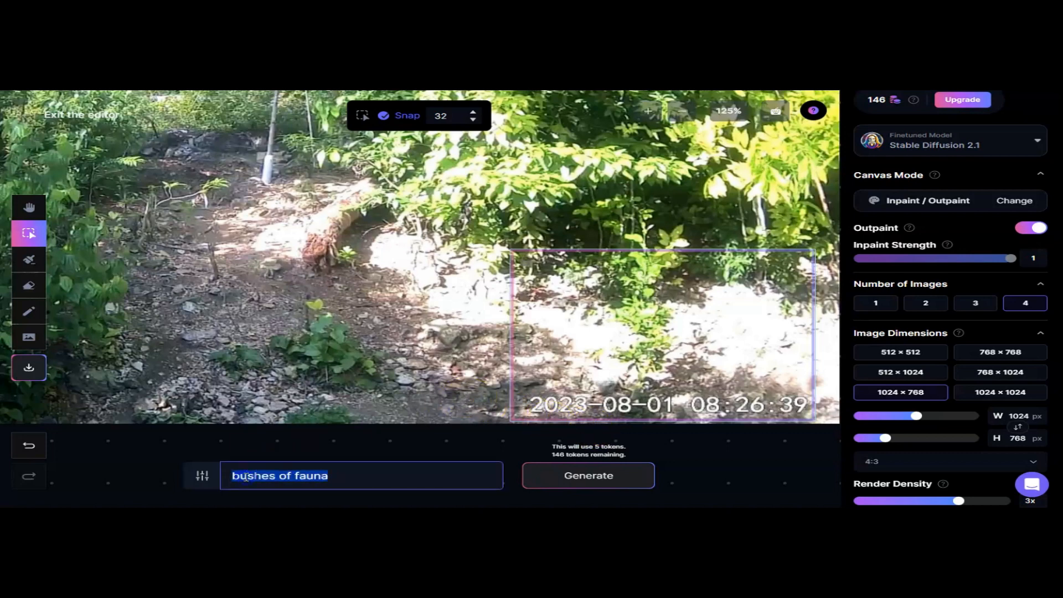
text(natural dirt and stones)
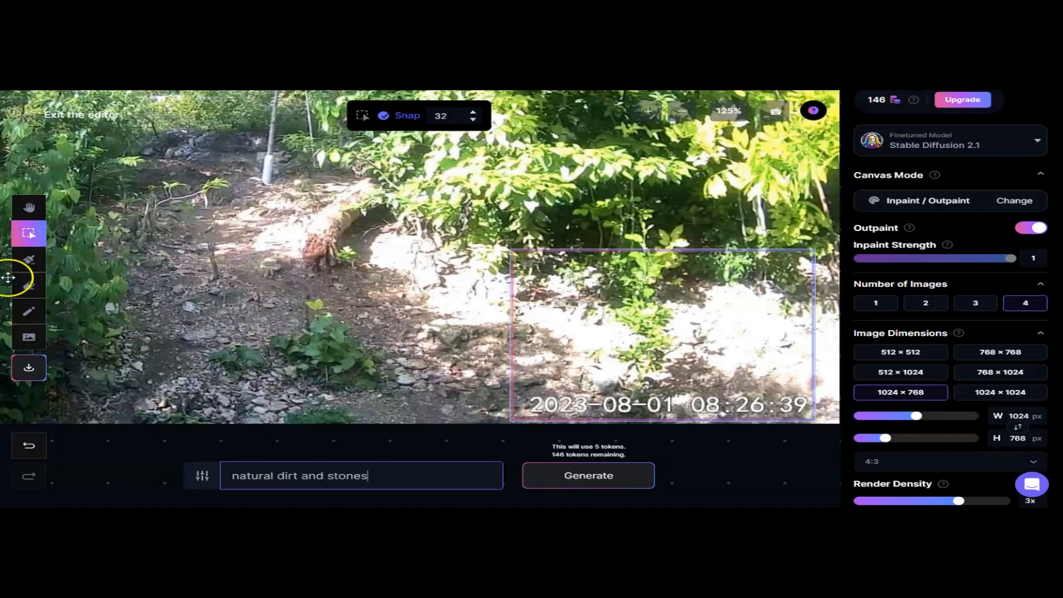
- Erase the date and time stamp with the size 40 eraser and generate four fills for the gap
click(29, 285)
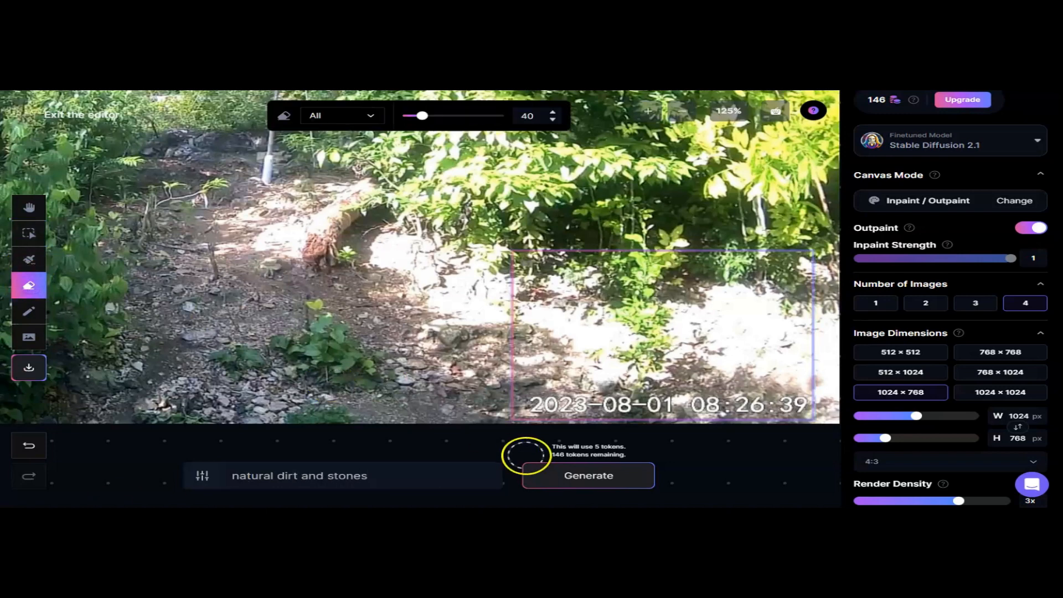
drag(534, 406, 792, 409)
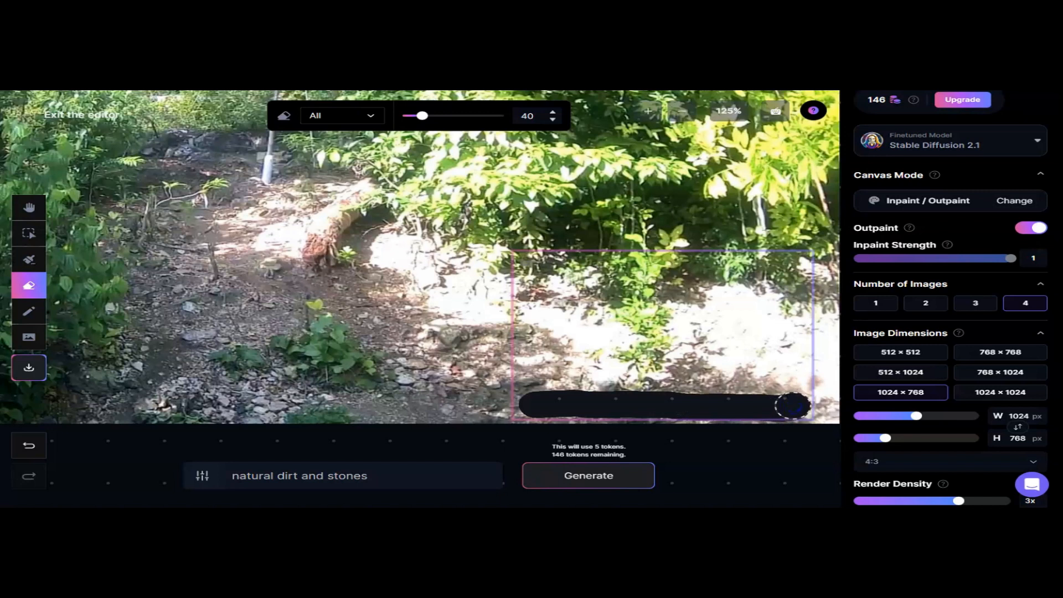
click(570, 477)
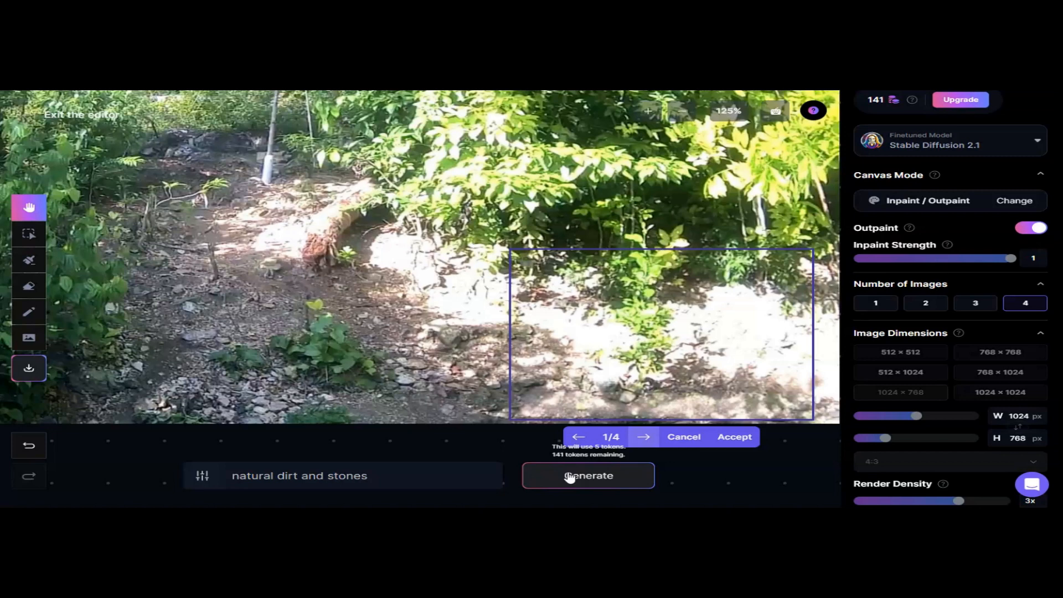
- Compare the four generated fills of the erased stamp area and accept the third one
key(Right)
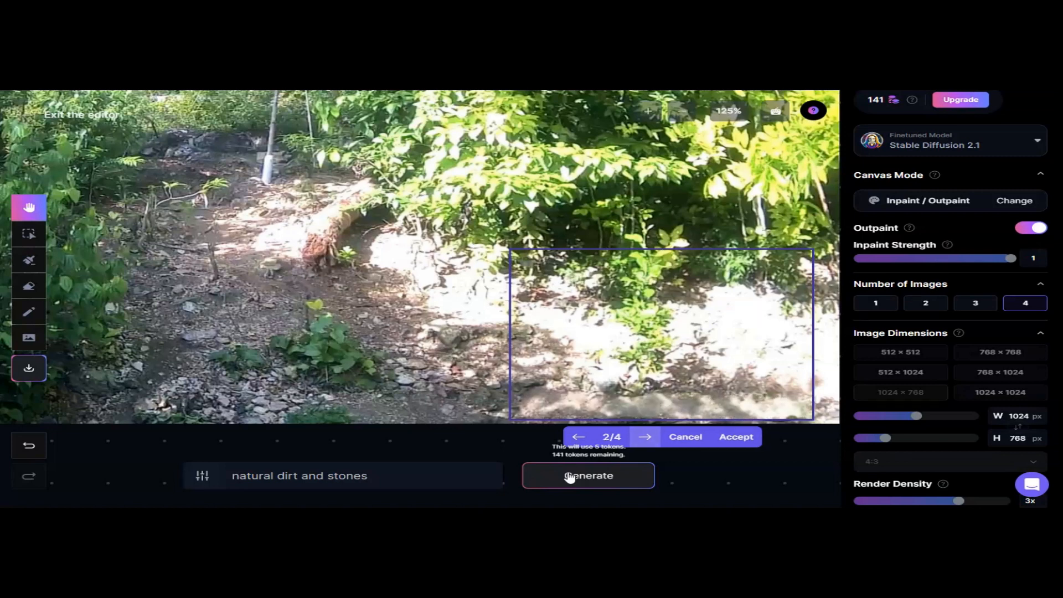
click(643, 439)
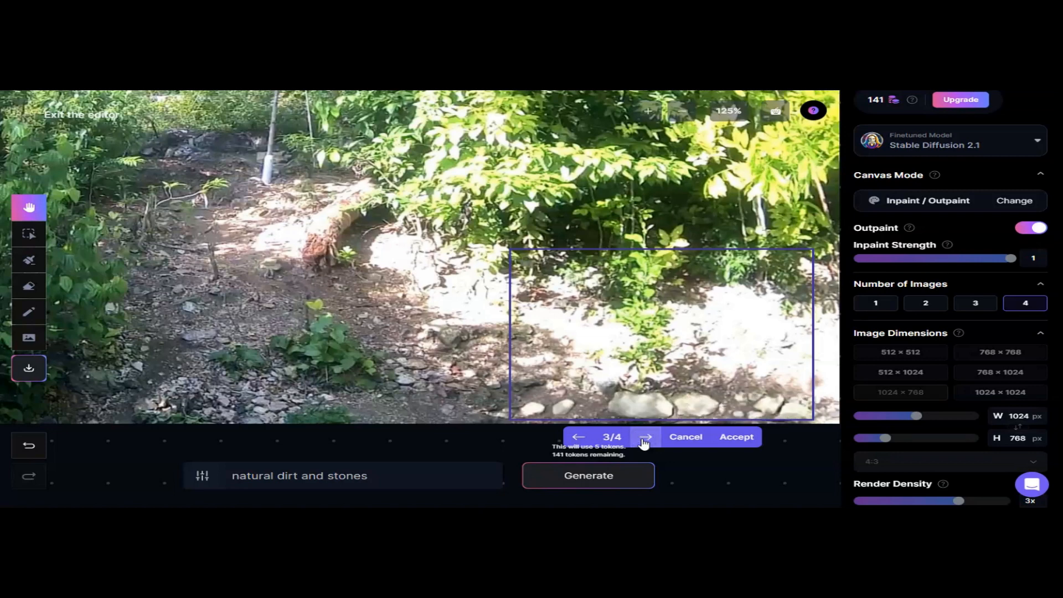
click(643, 440)
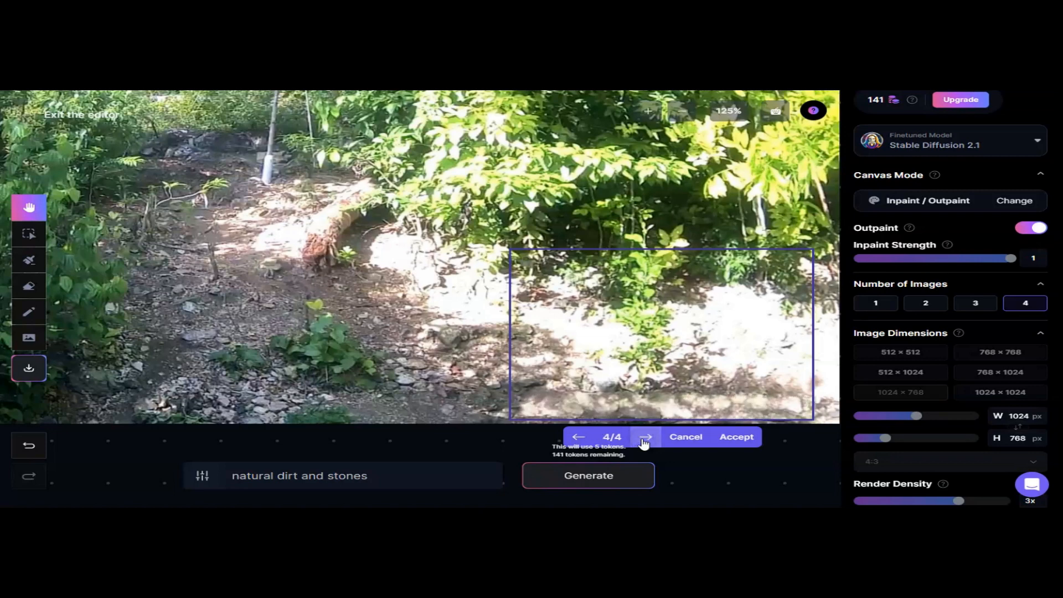
click(578, 439)
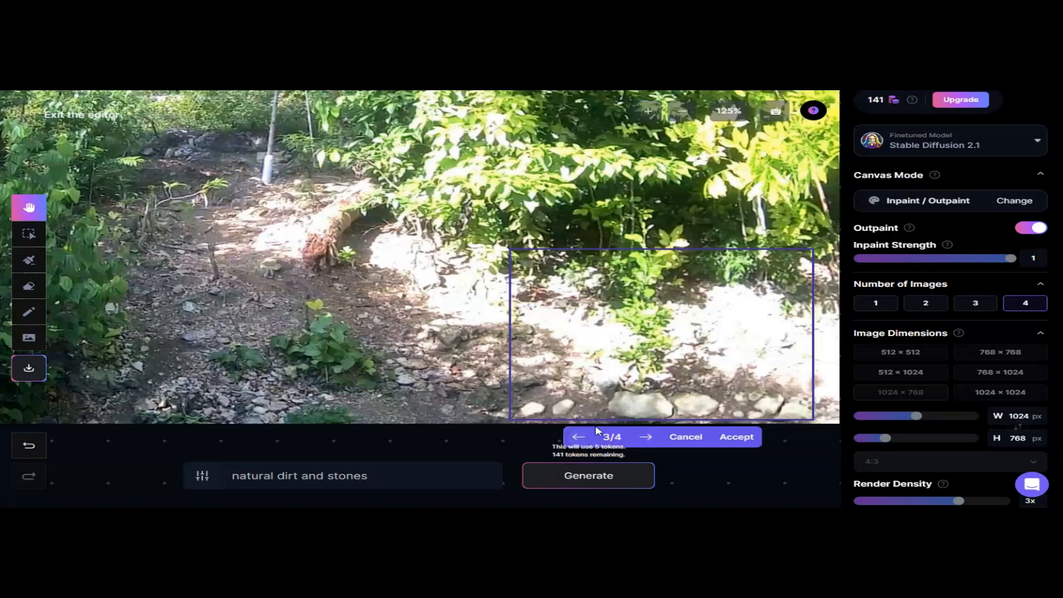
click(578, 437)
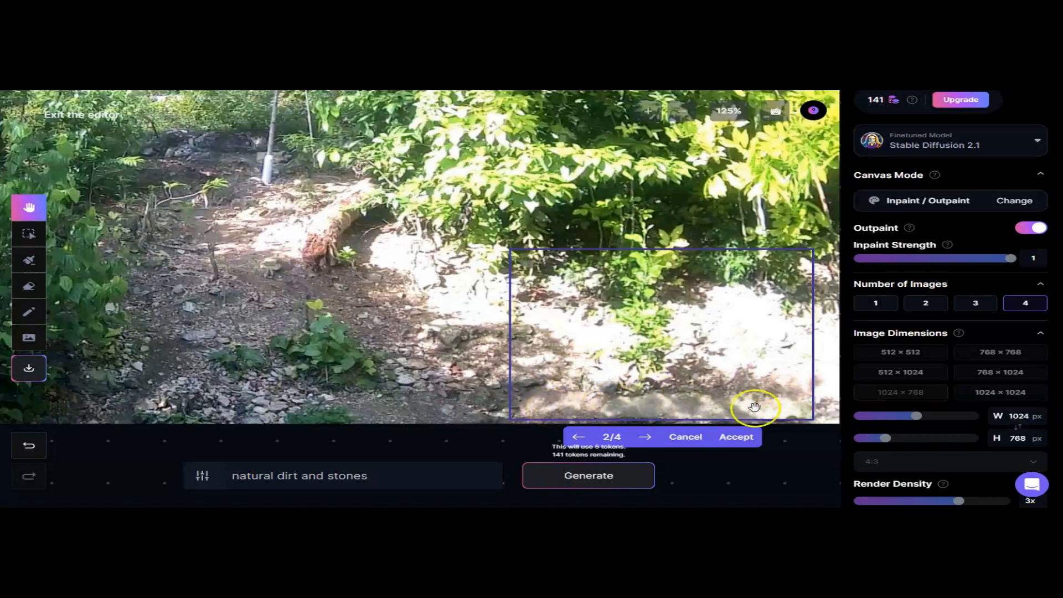
click(646, 438)
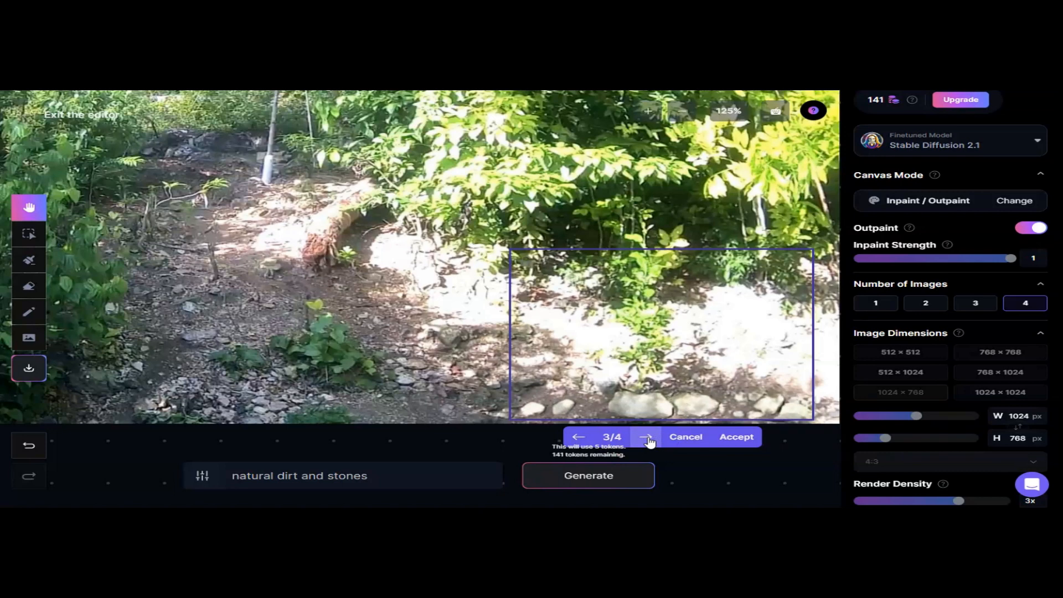
click(747, 437)
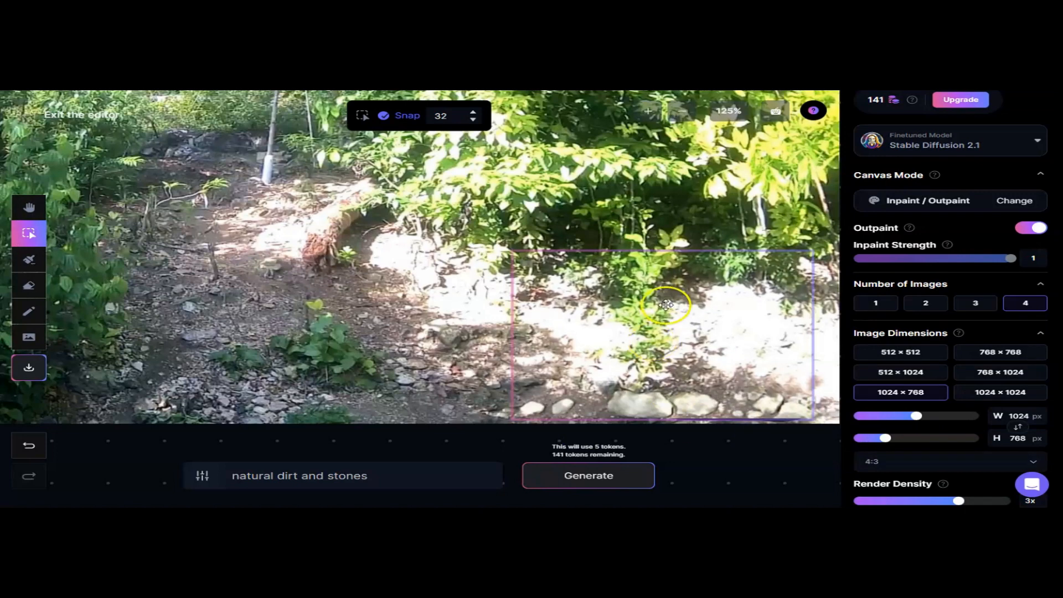
- Move the generation frame aside to inspect the filled stamp area, and place it back over the stones
click(682, 112)
click(682, 113)
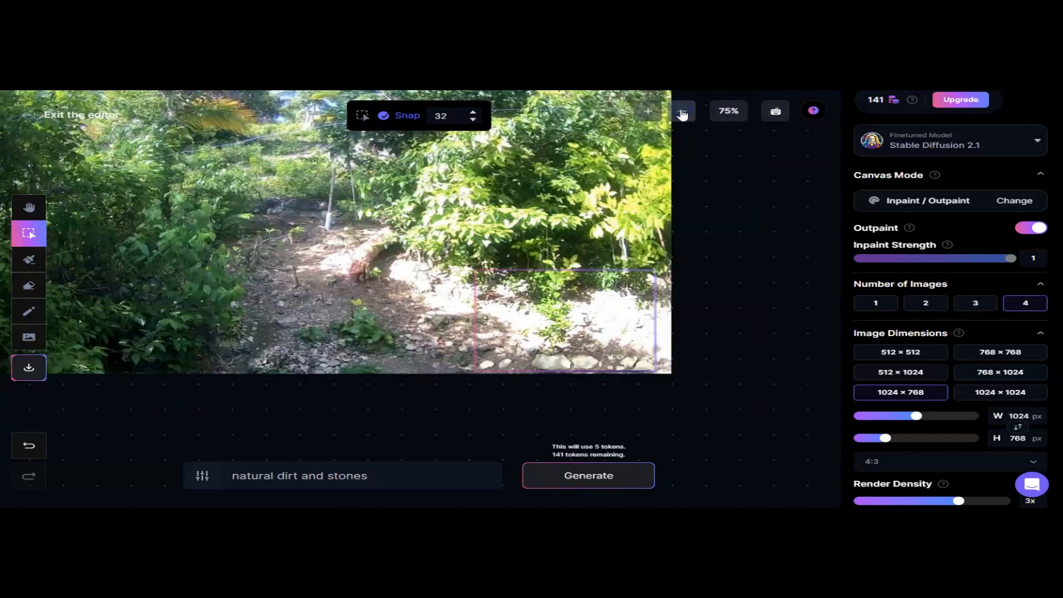
drag(557, 290, 436, 267)
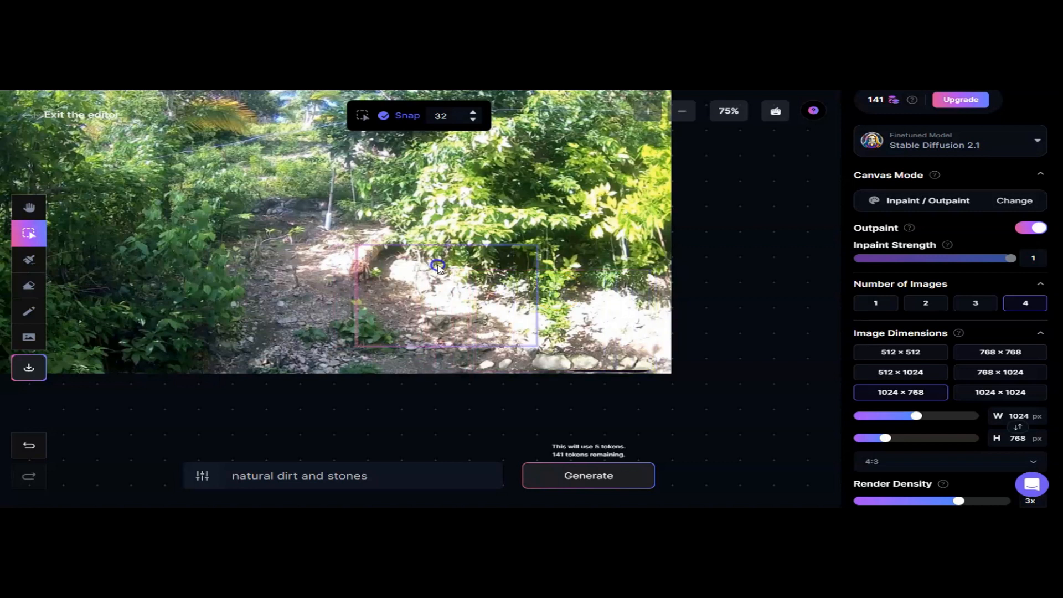
drag(438, 268, 560, 298)
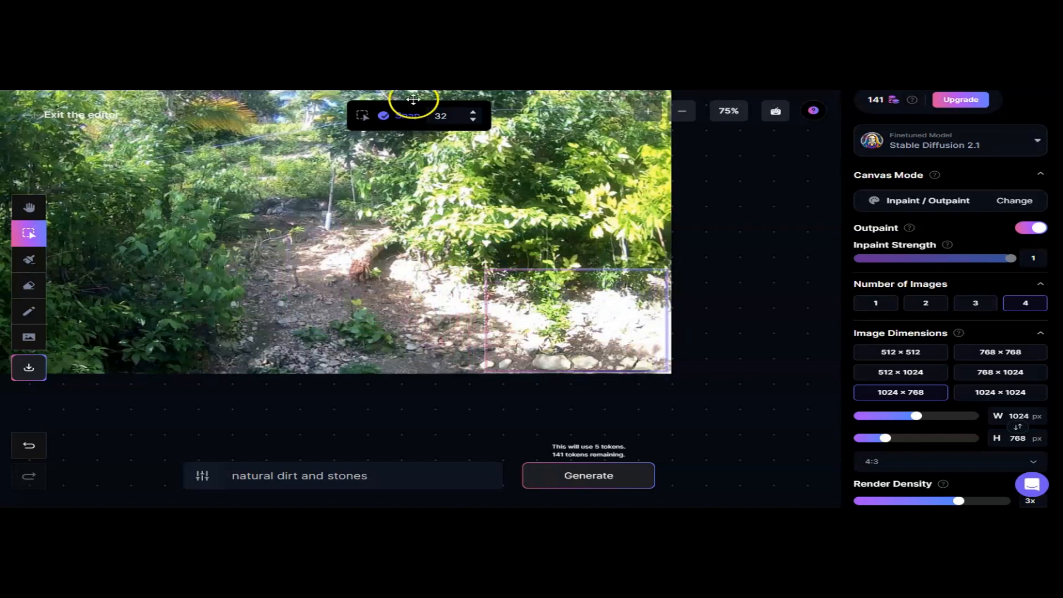
- Set the frame snap to 16 and the render density to 3.5x, and reposition the frame over the thin gap below the stones
click(474, 120)
drag(529, 297, 530, 299)
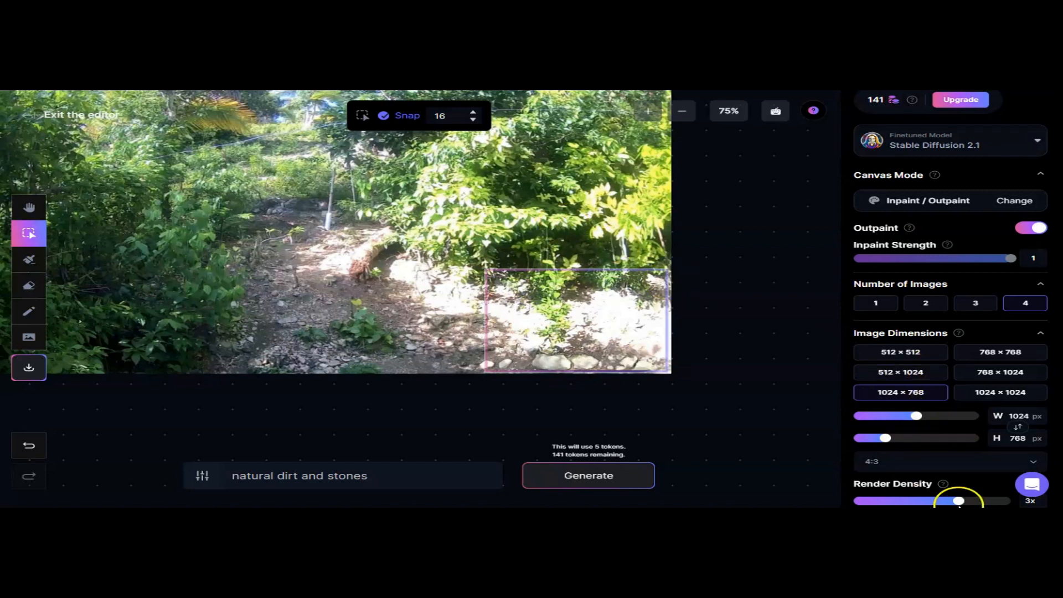
drag(961, 501, 976, 502)
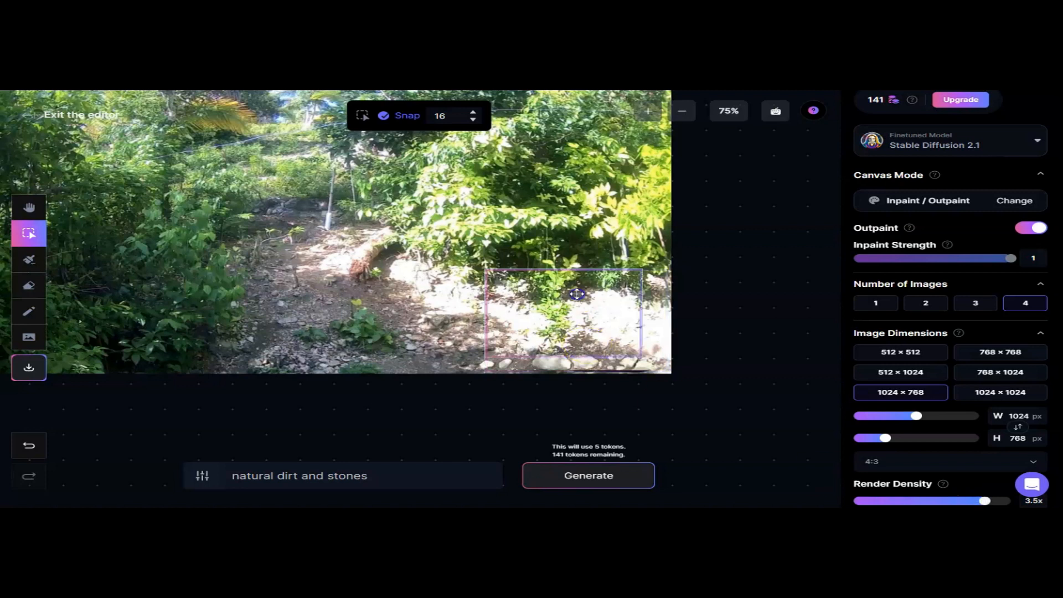
drag(591, 308, 599, 313)
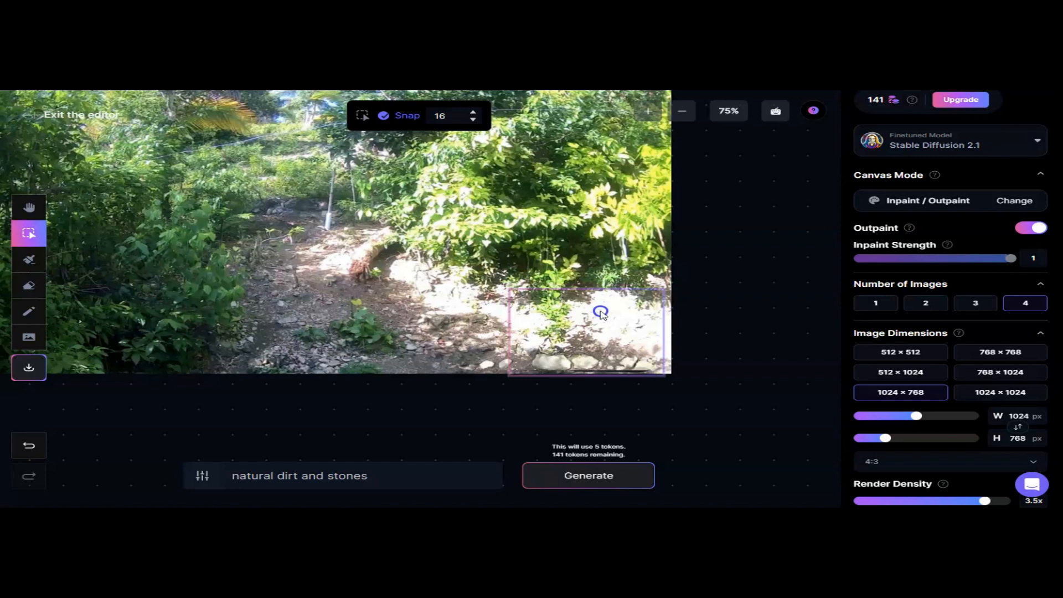
drag(603, 313, 606, 313)
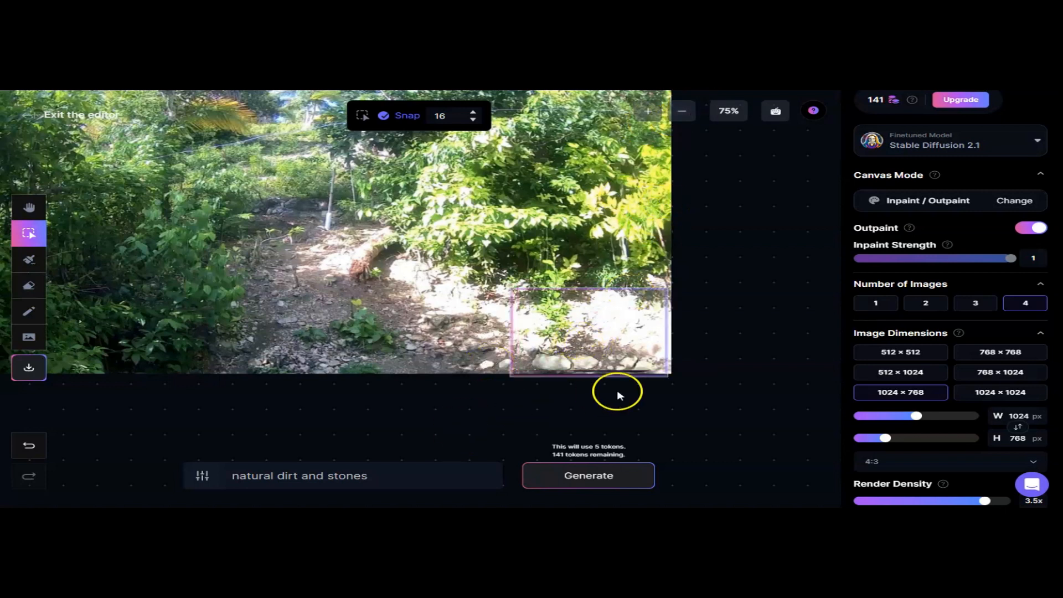
click(623, 336)
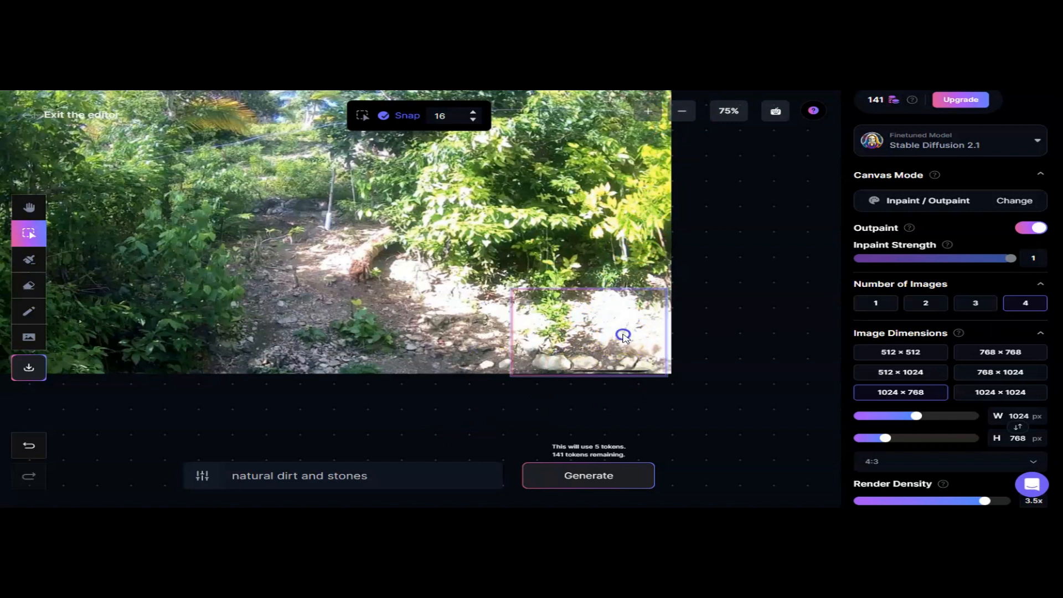
- Align the generation frame with the photo's bottom edge near its right corner with snapping off, and turn snapping back on
click(383, 116)
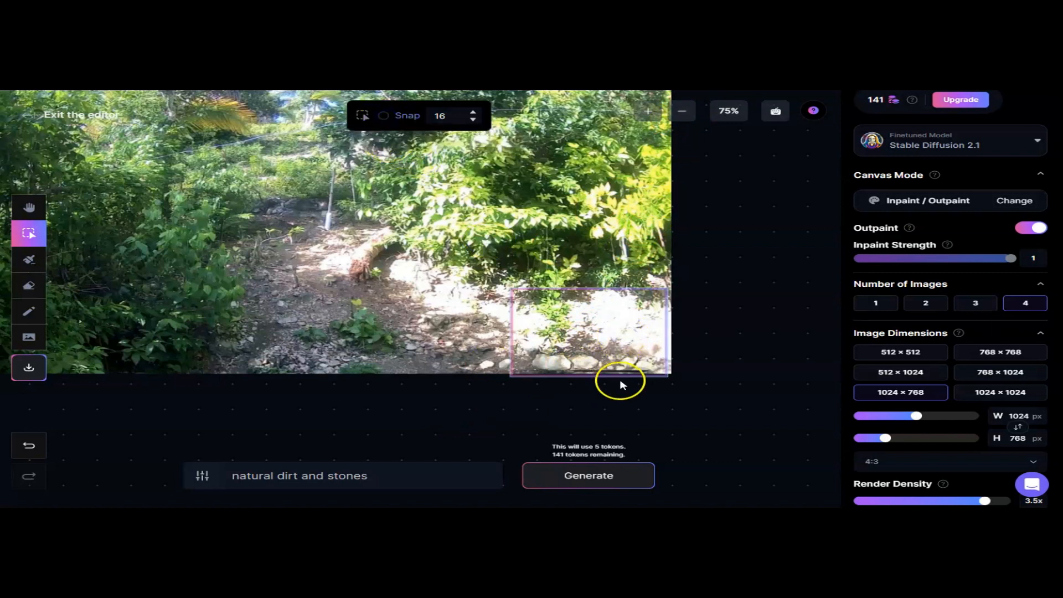
drag(625, 342, 627, 341)
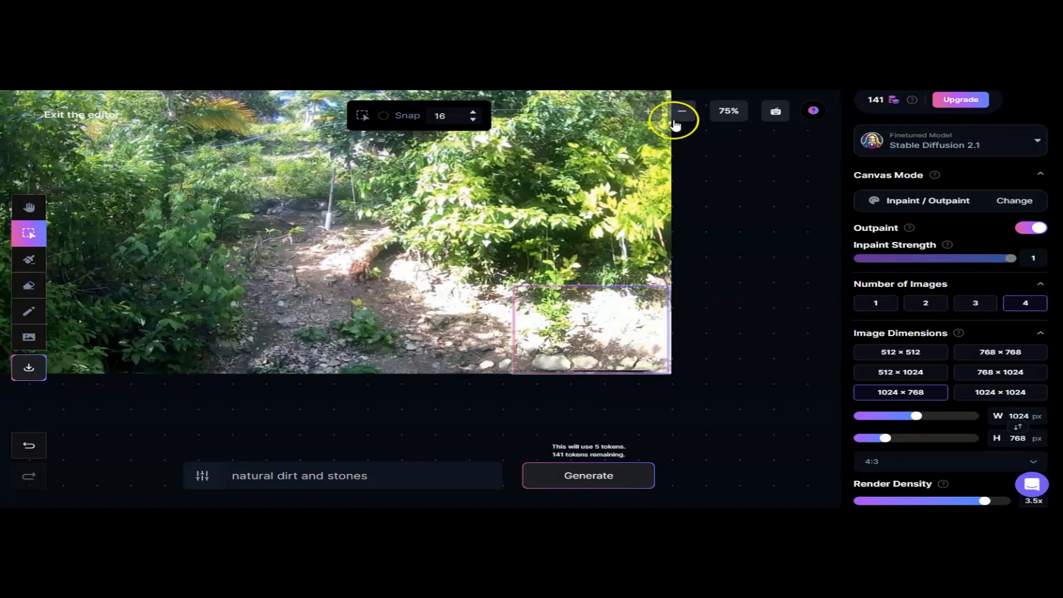
click(382, 117)
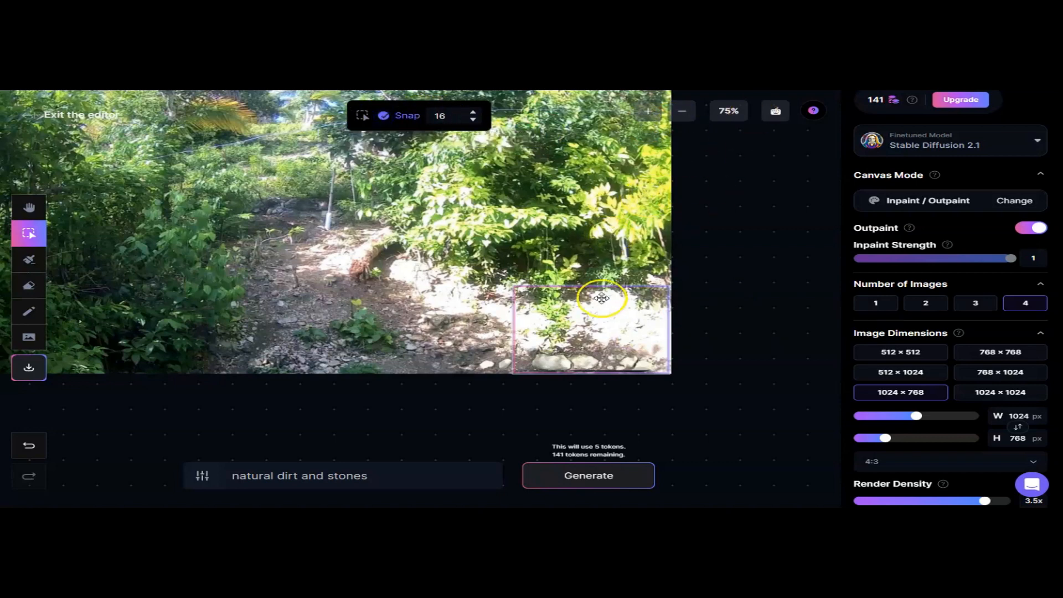
click(648, 111)
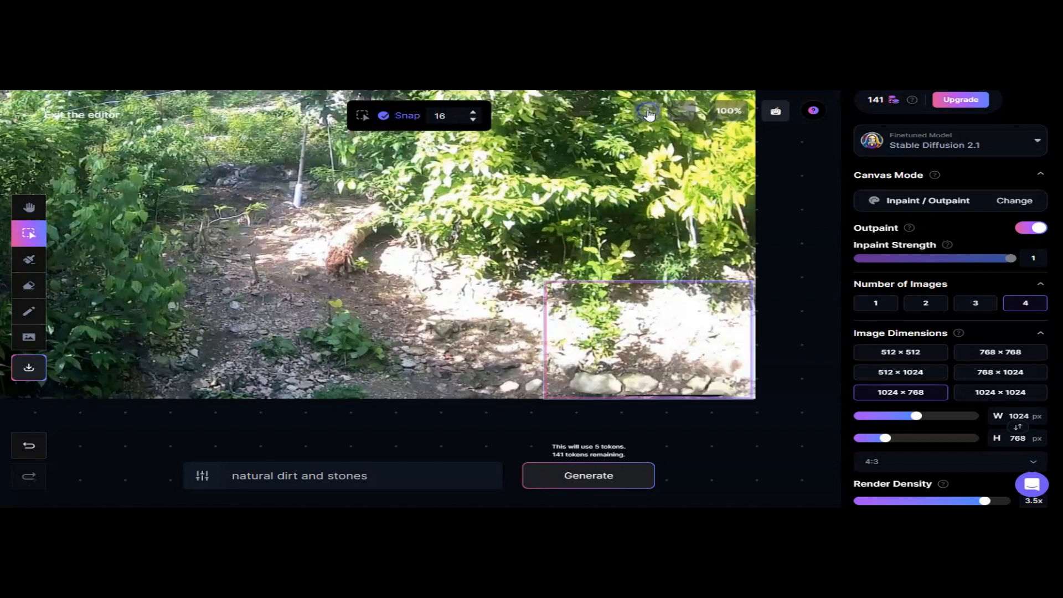
click(648, 112)
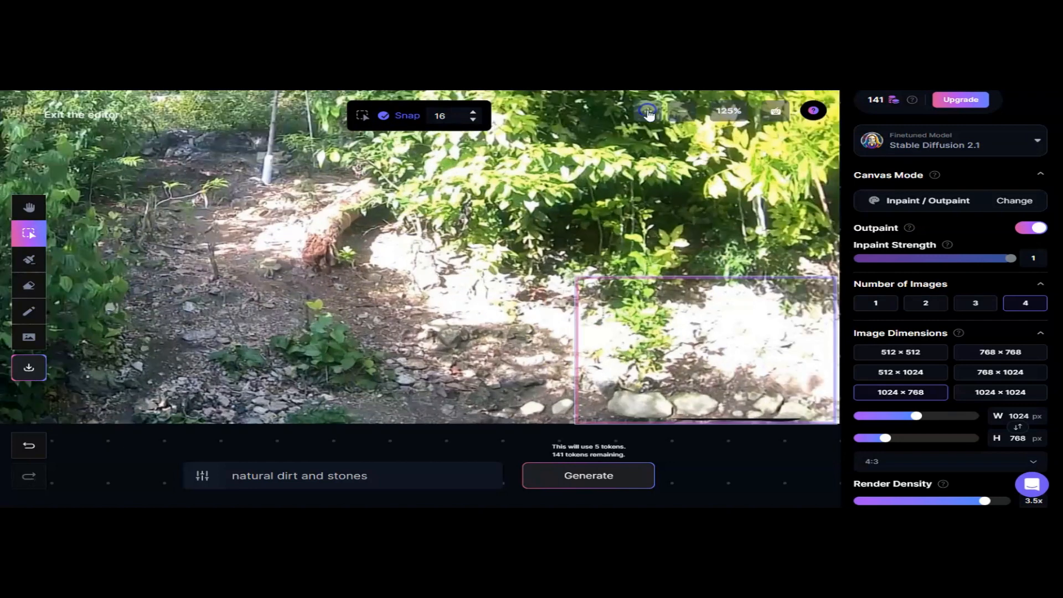
- Mask the thin gap below the stones along the photo's bottom edge and generate four fills from the prompt "natural dirt and stones"
click(648, 113)
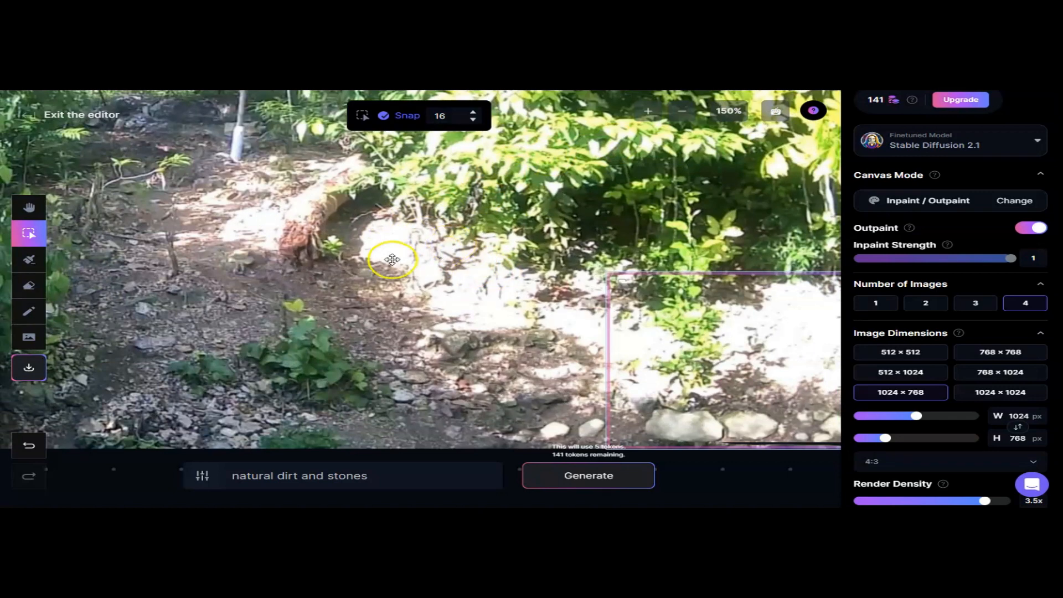
click(29, 208)
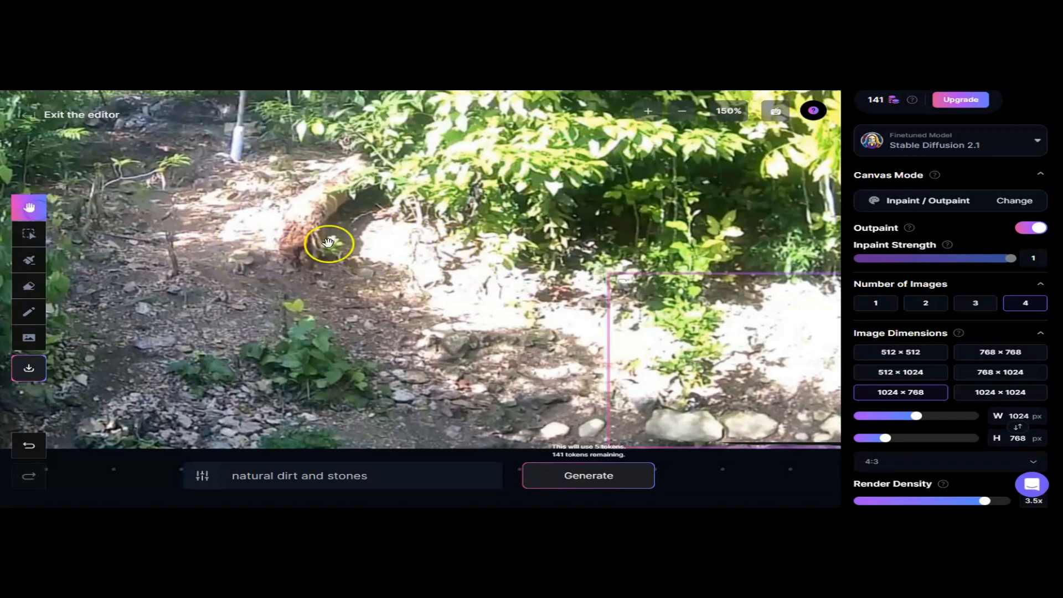
drag(329, 242, 185, 230)
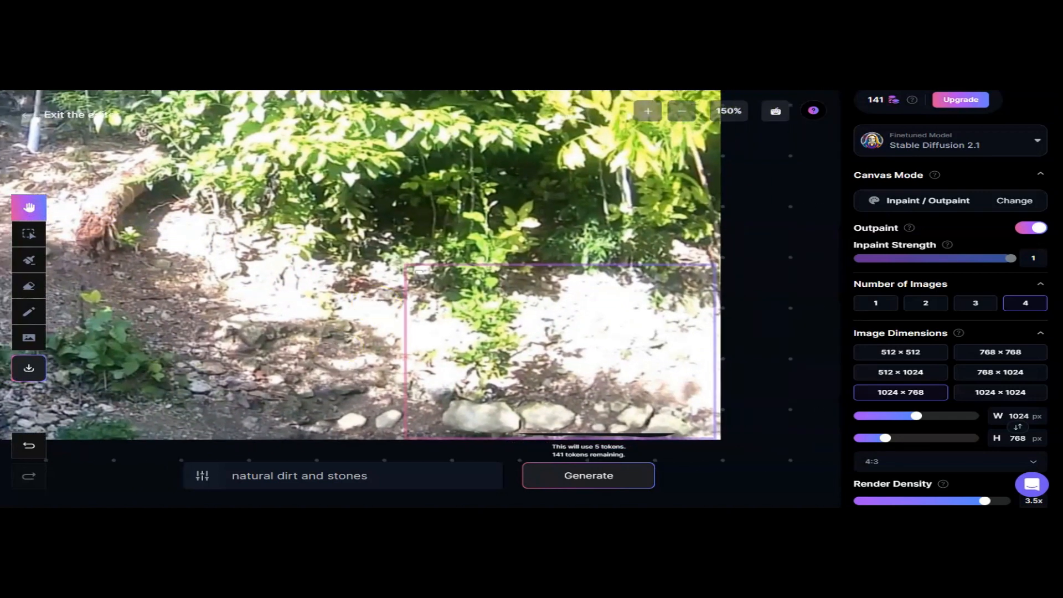
click(28, 260)
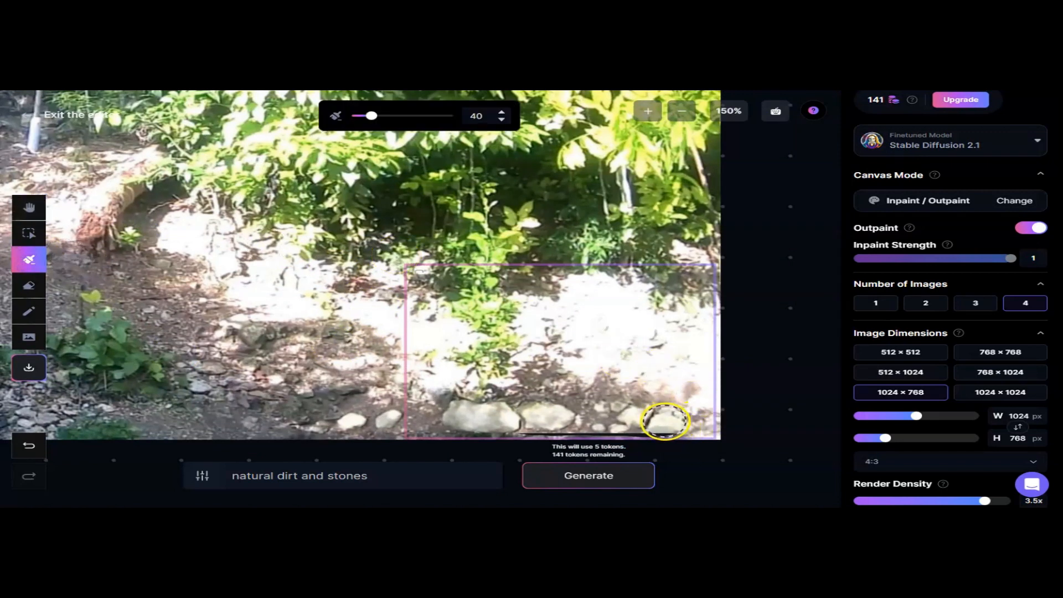
drag(666, 421, 530, 425)
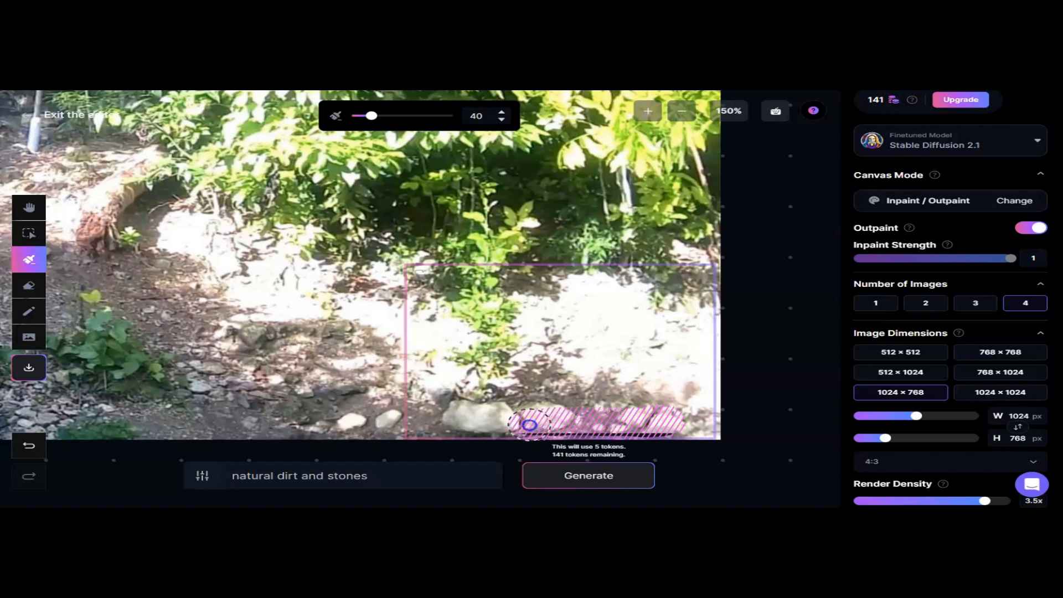
click(593, 487)
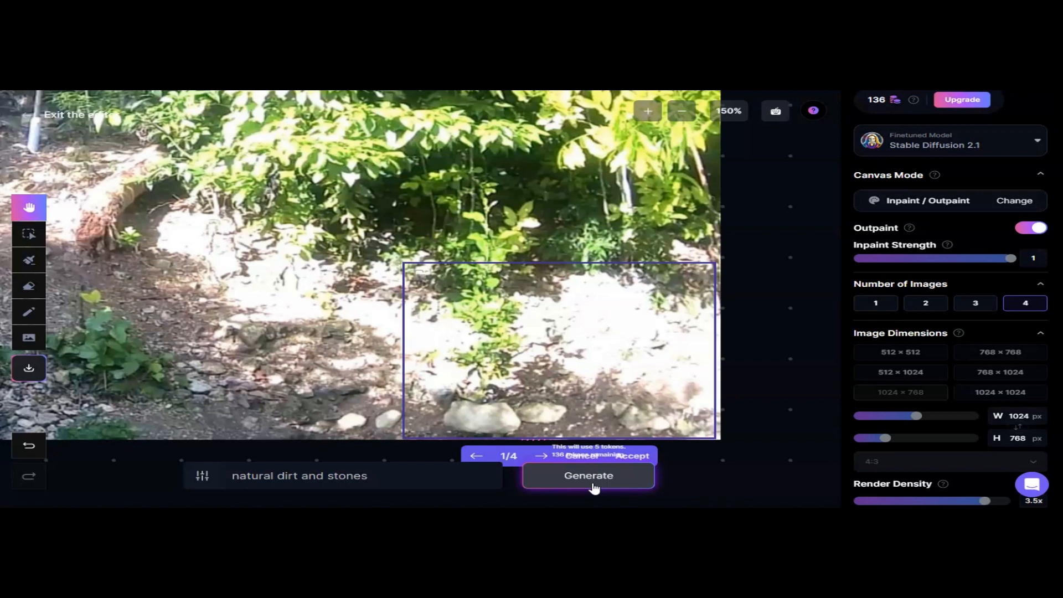
- Compare the four generated fills of the masked gap and accept the first one
click(542, 455)
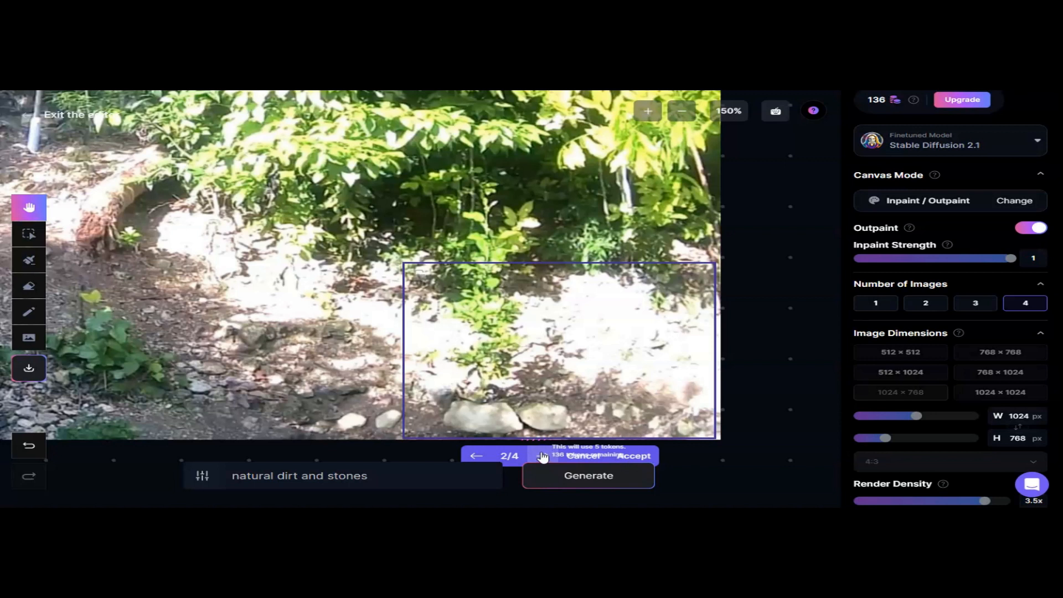
click(541, 455)
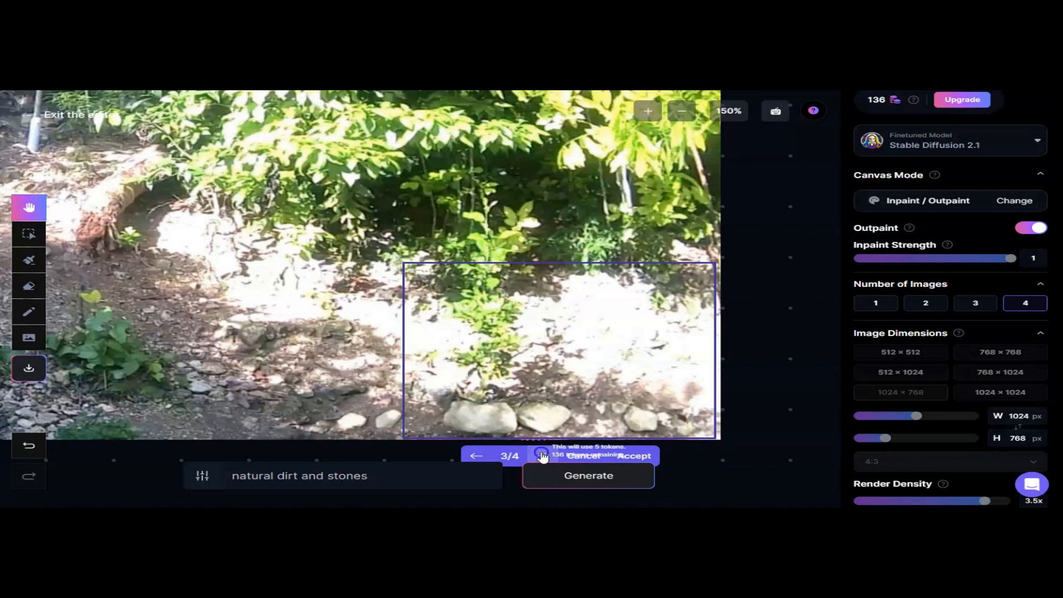
click(541, 455)
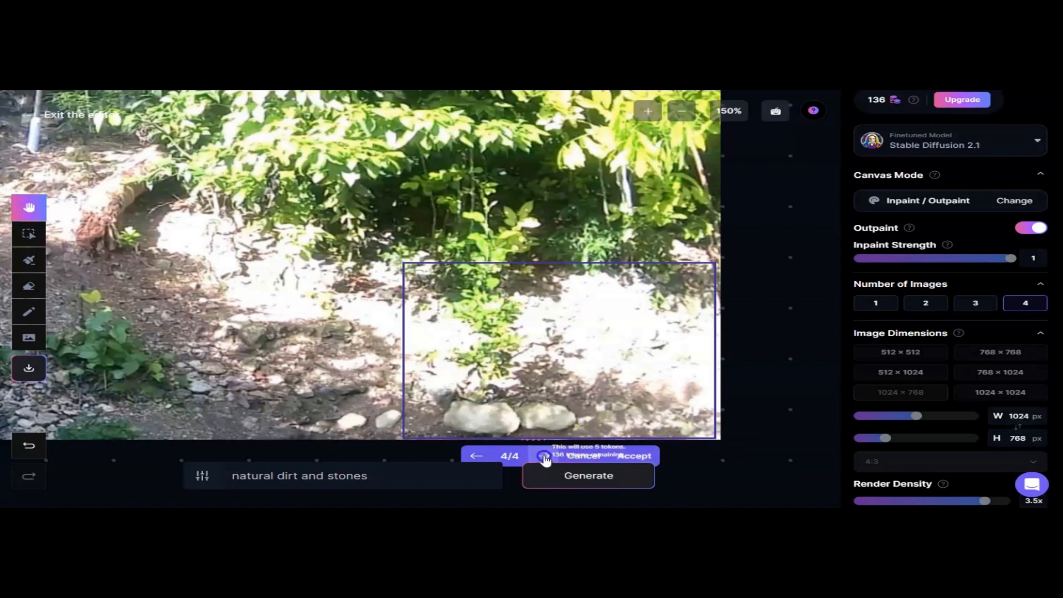
click(544, 456)
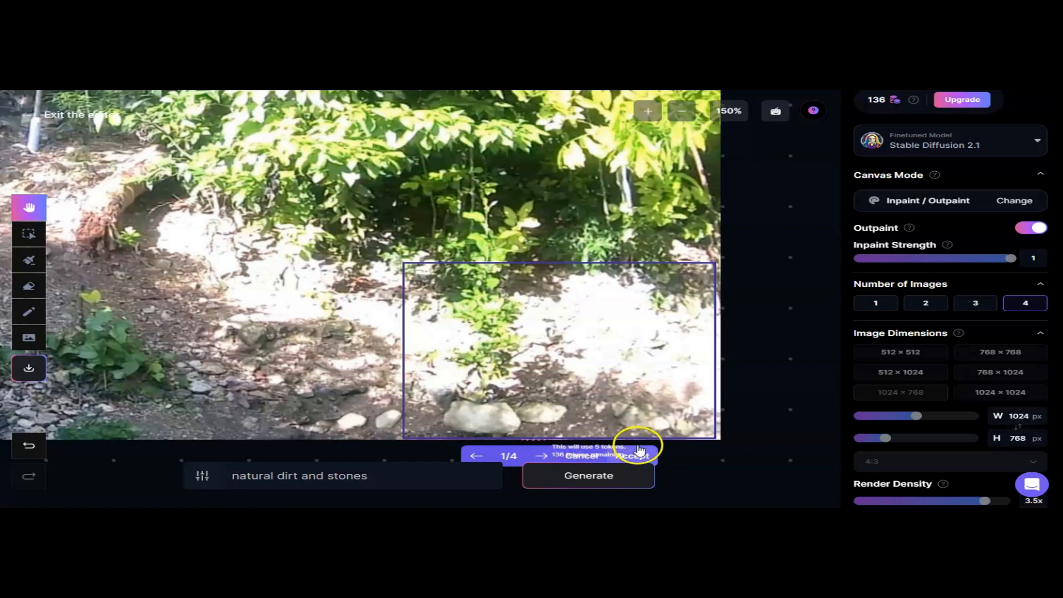
click(641, 457)
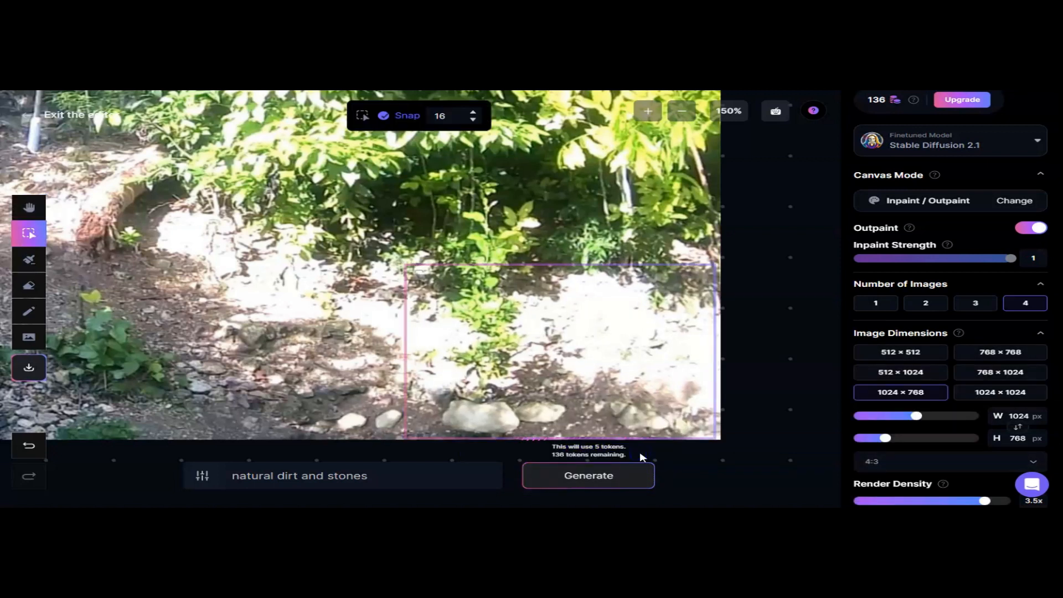
- Move the generation frame from the stones to the overhead wire in the photo's upper left area
click(26, 207)
drag(259, 215, 289, 295)
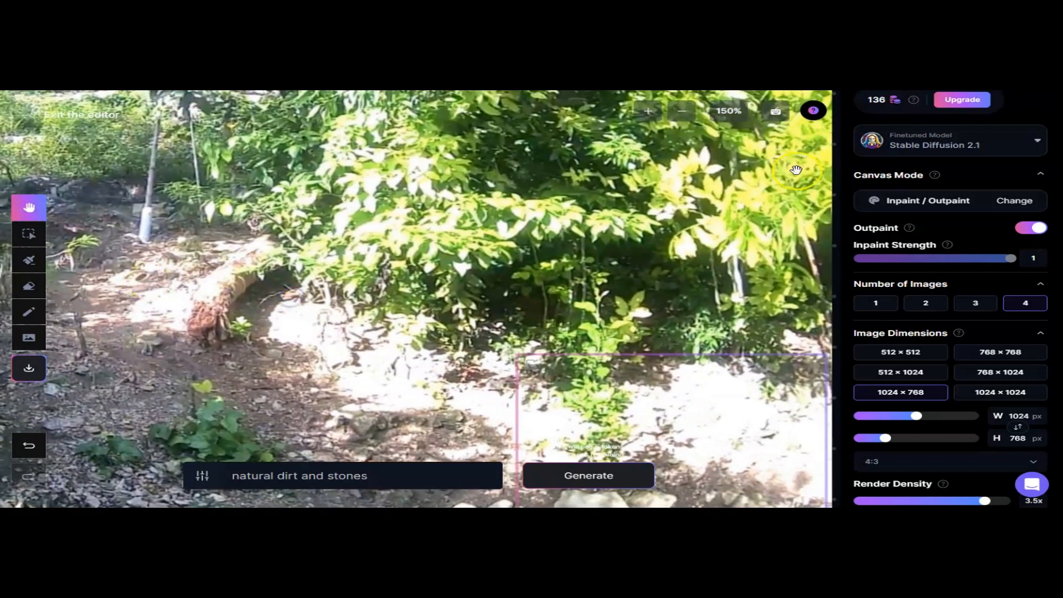
click(690, 110)
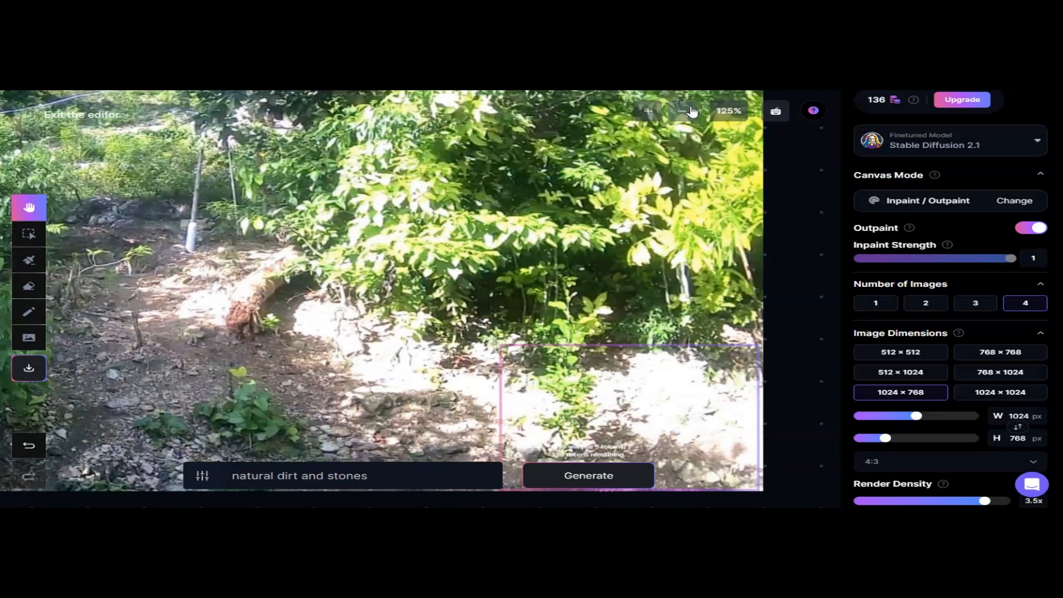
click(689, 111)
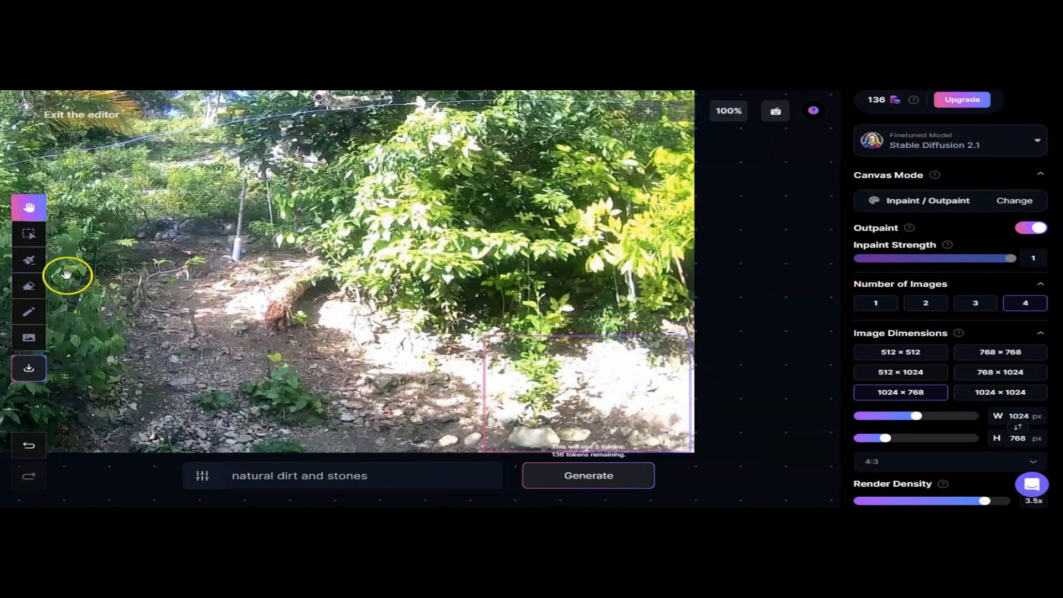
click(32, 234)
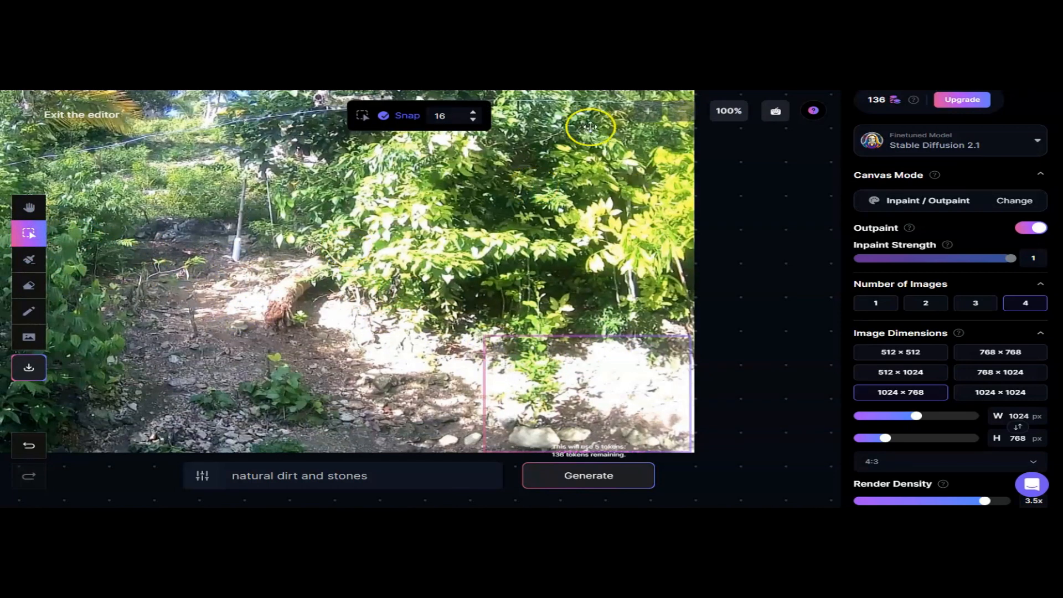
click(678, 115)
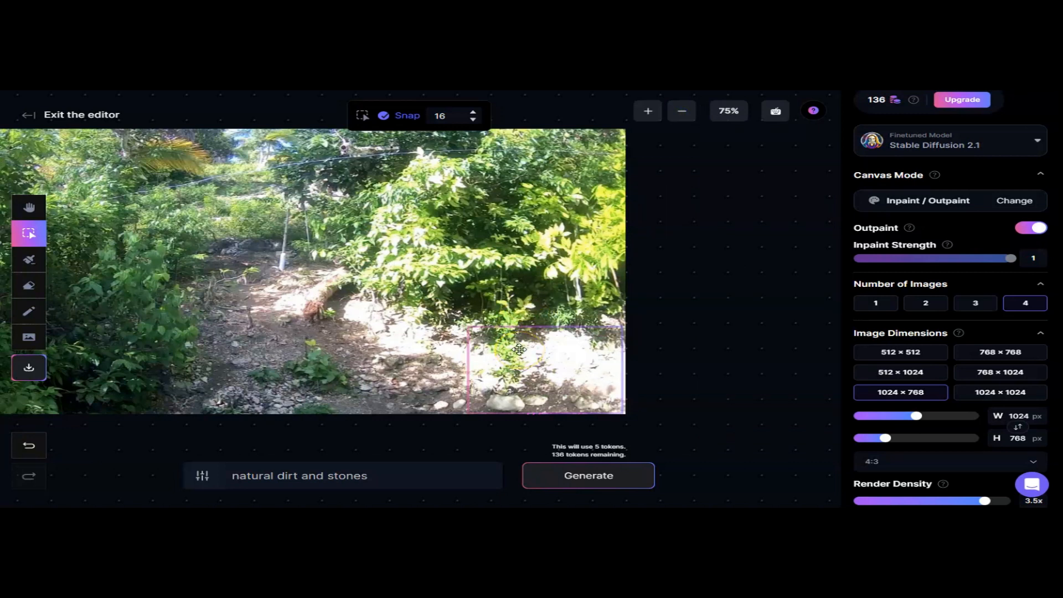
drag(519, 350, 128, 183)
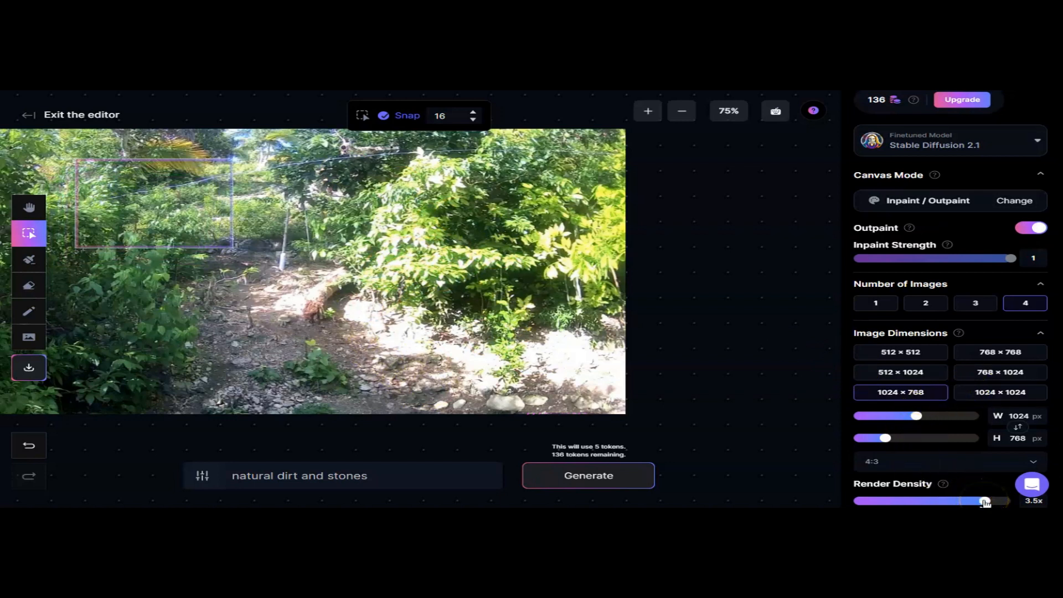
- Set the render density to 1.5x and fit the generation frame around the overhead wire, just inside the photo's top edge
drag(984, 502, 932, 502)
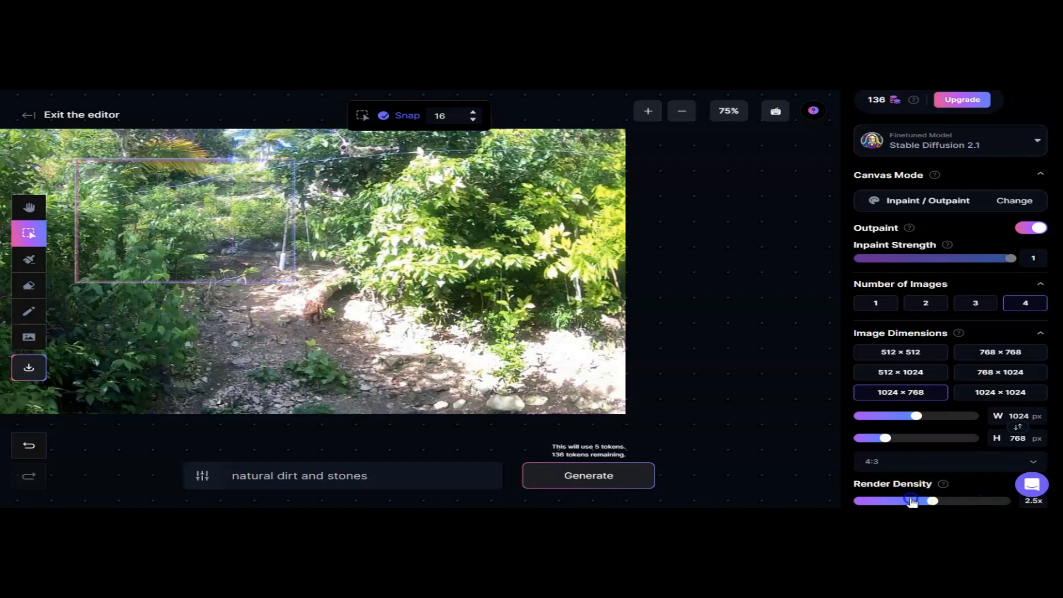
click(912, 502)
drag(876, 503, 855, 502)
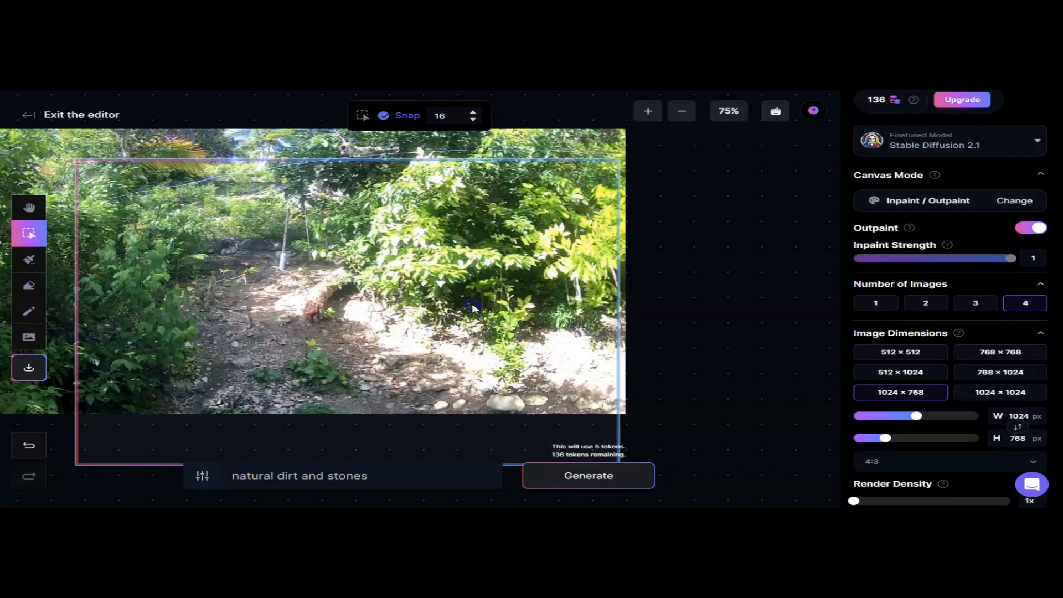
drag(473, 304, 463, 276)
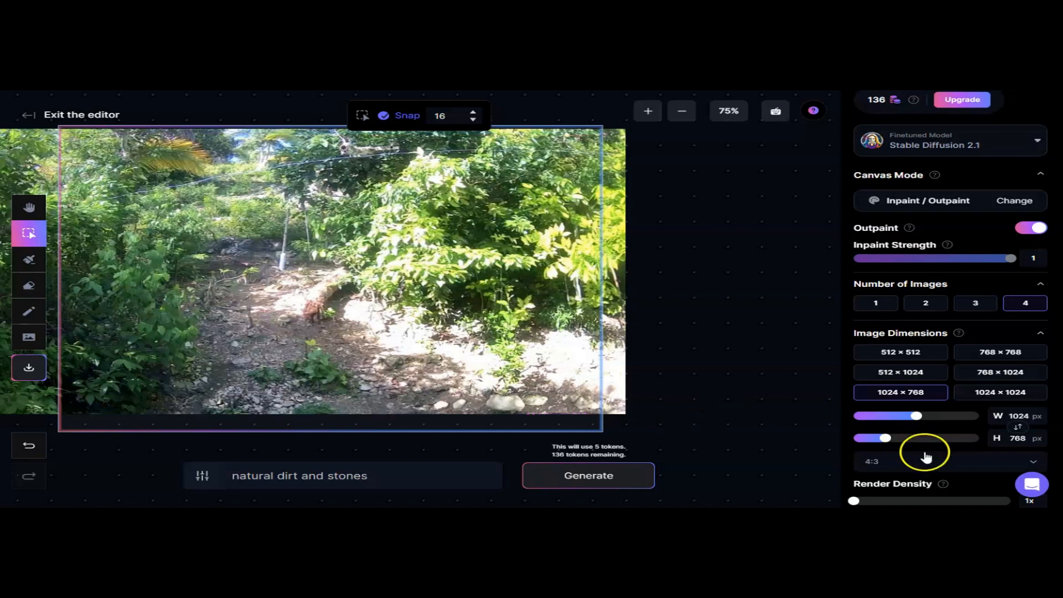
click(867, 501)
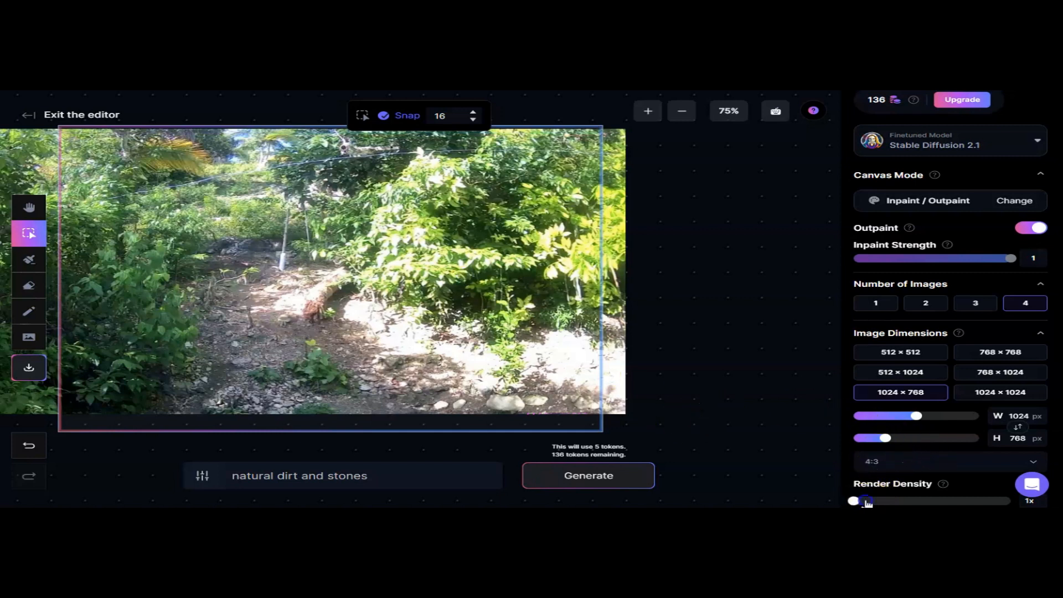
drag(867, 503, 880, 502)
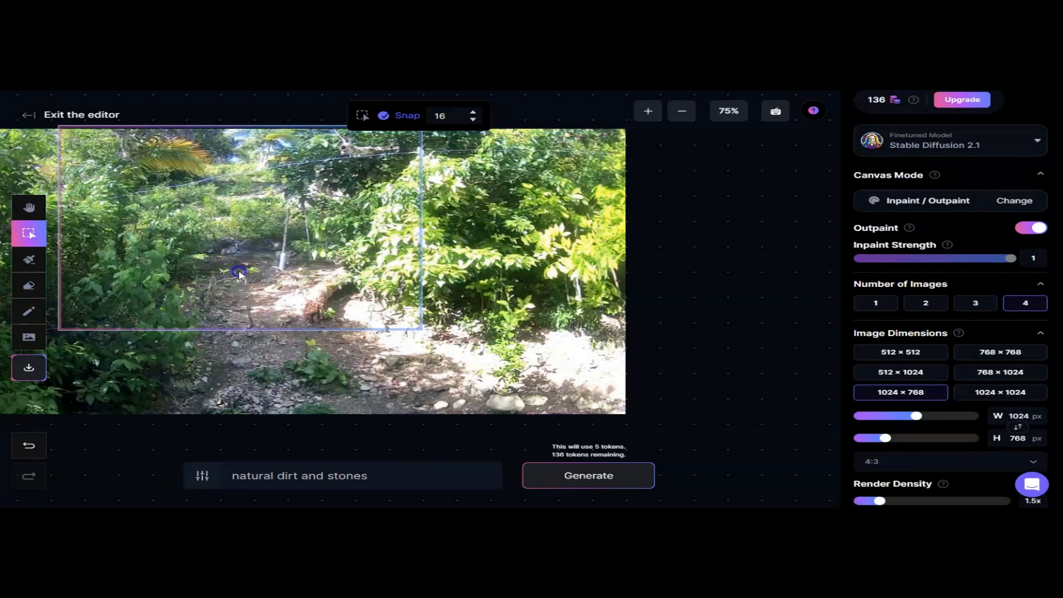
drag(237, 268, 240, 279)
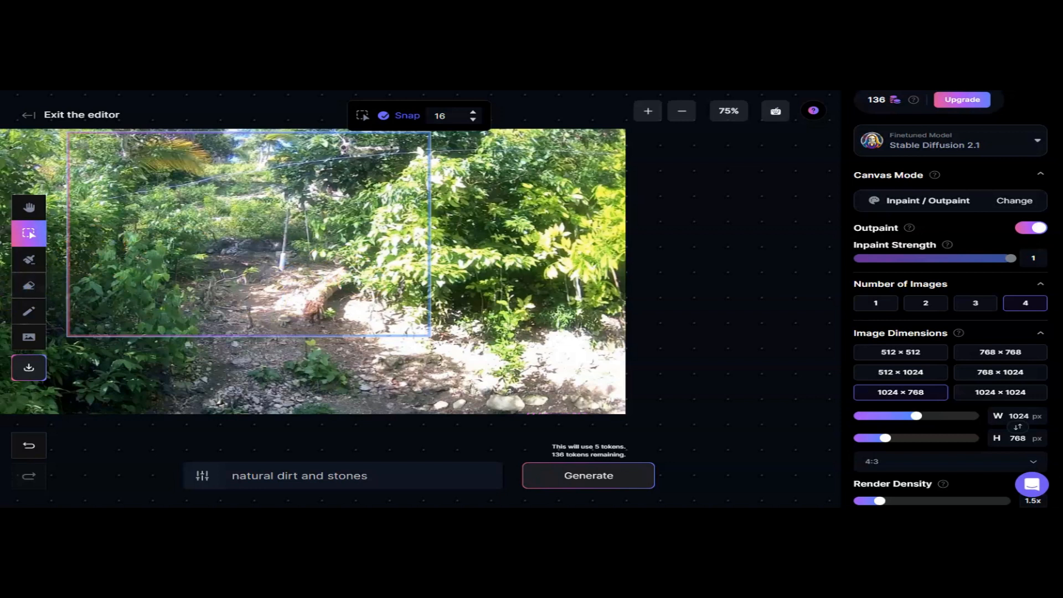
- Erase the overhead wire inside the generation frame with the size 40 eraser set to All
click(29, 285)
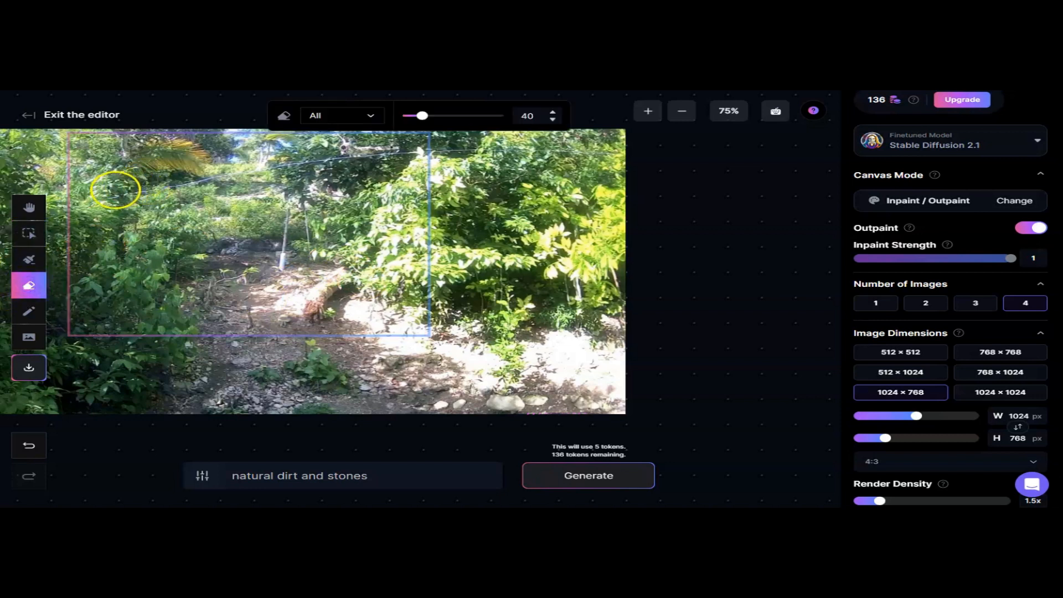
drag(95, 197, 97, 197)
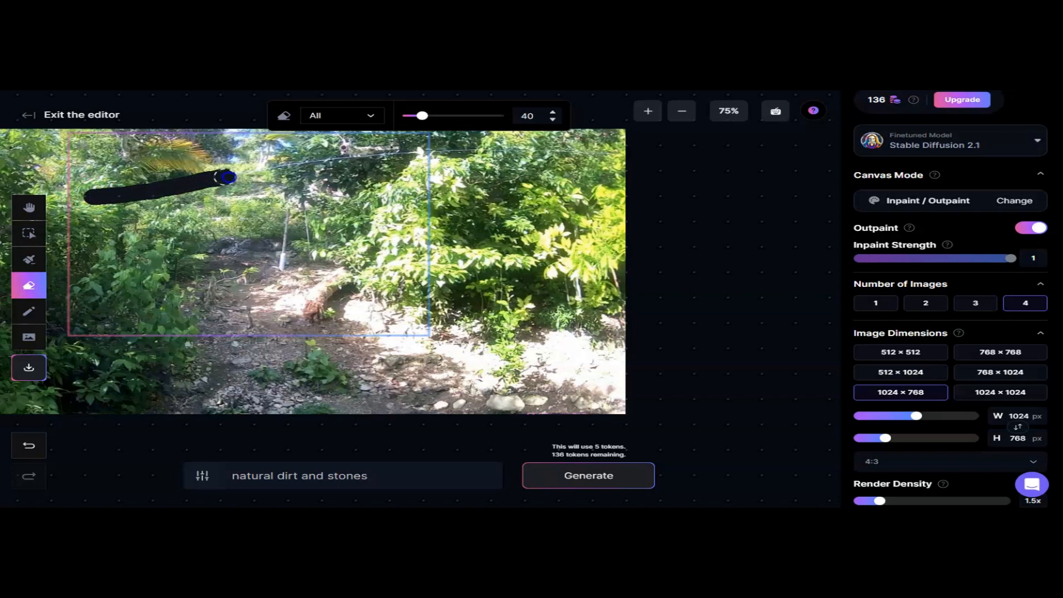
drag(227, 177, 256, 172)
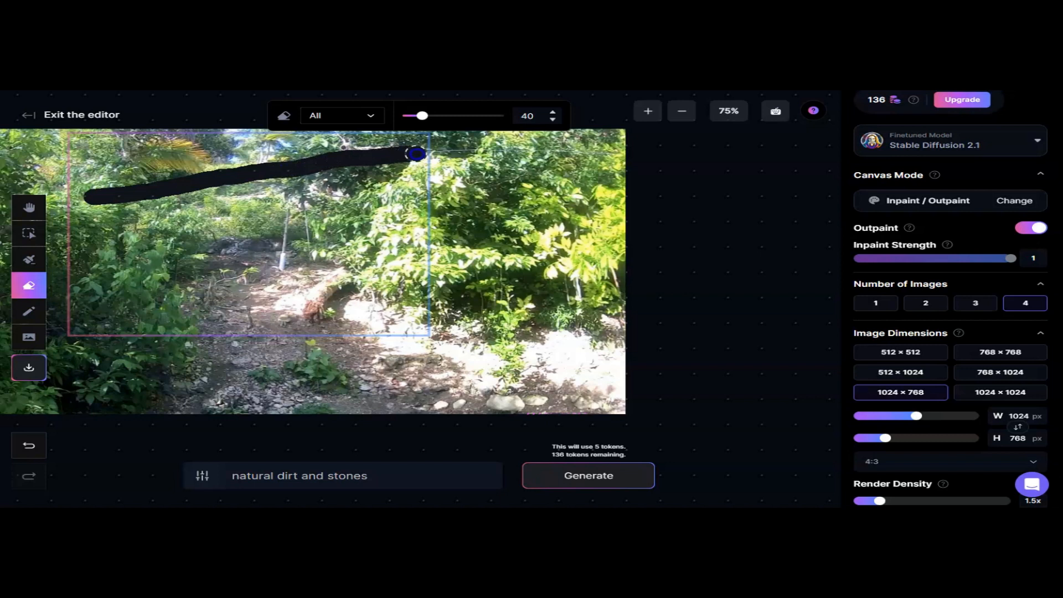
drag(419, 154, 420, 153)
- Shift the generation frame slightly to the right and extend the erased strip along the wire toward the frame's right edge
click(29, 234)
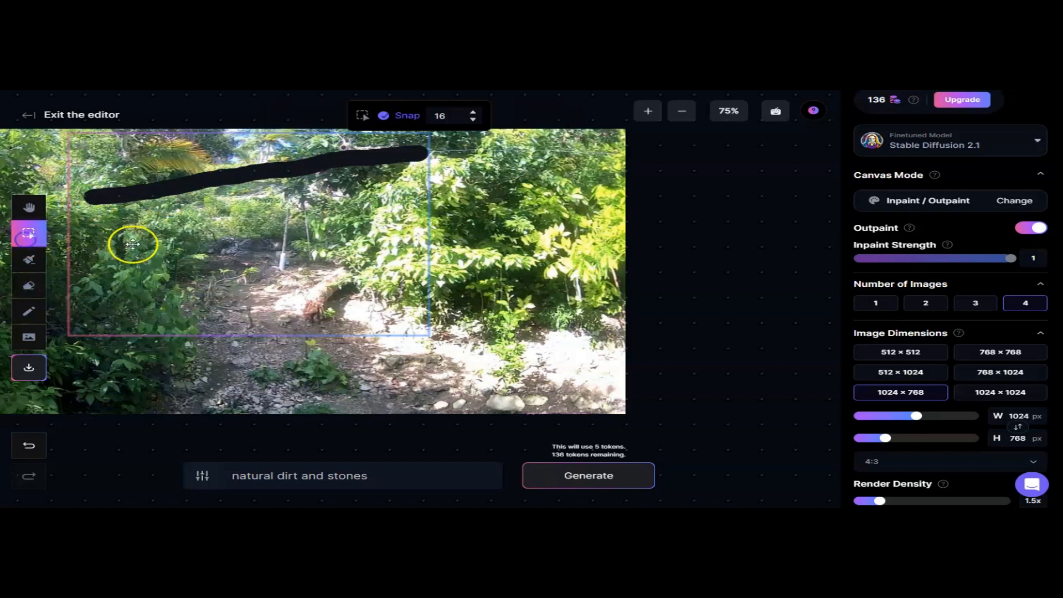
drag(132, 244, 153, 247)
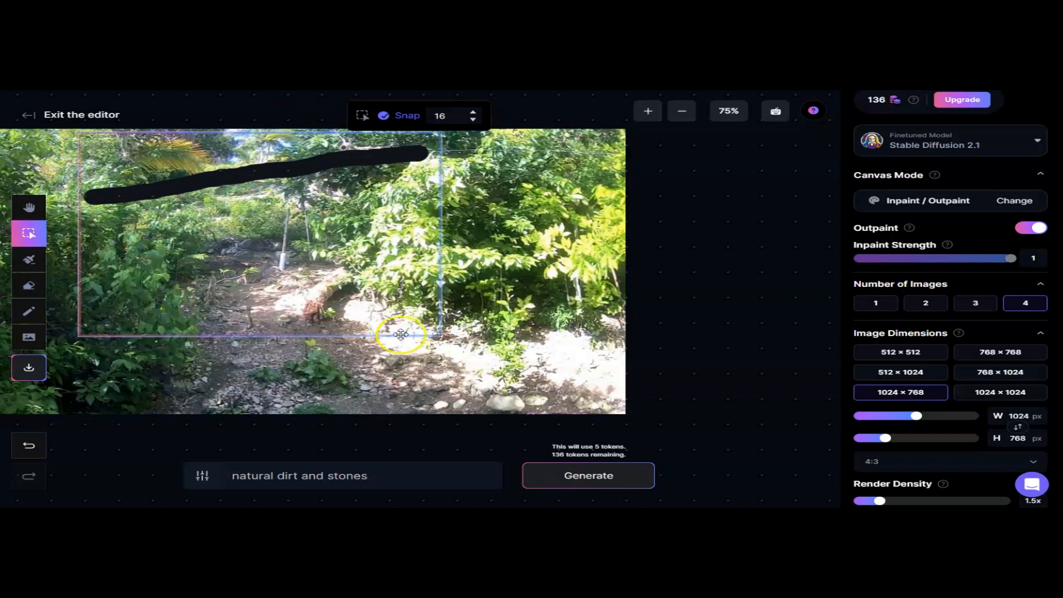
click(30, 288)
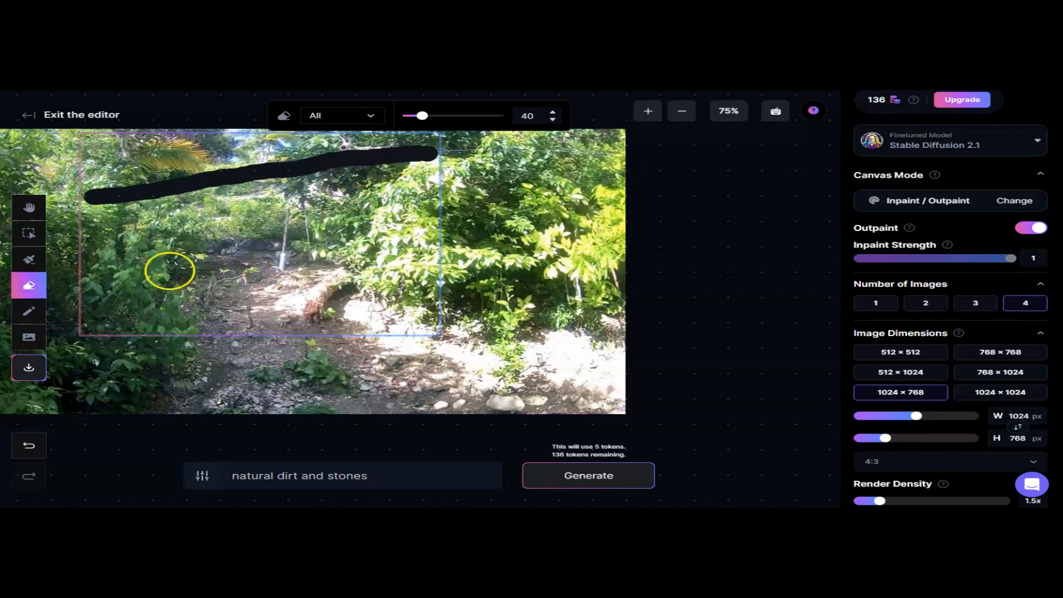
- Replace the prompt with "bunch of bushes and trees" and generate four fills for the erased wire strip
click(322, 480)
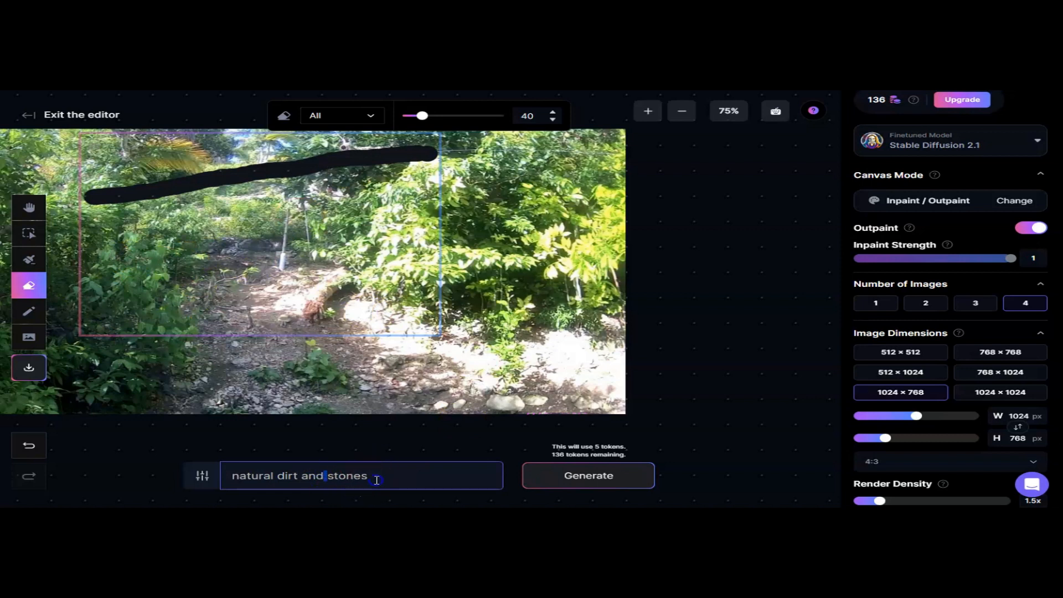
drag(375, 478, 263, 477)
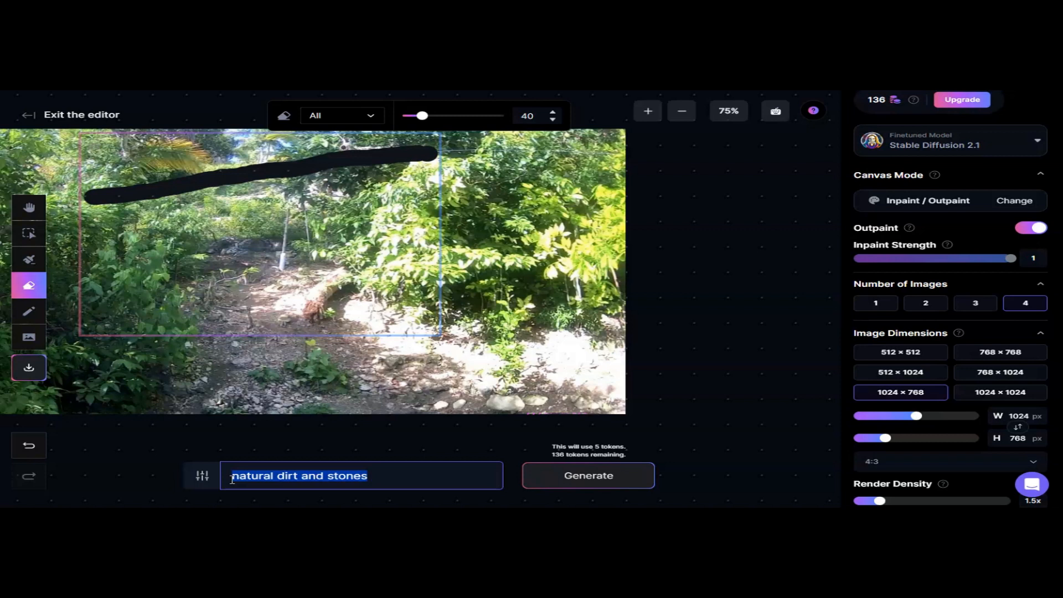
text(pa)
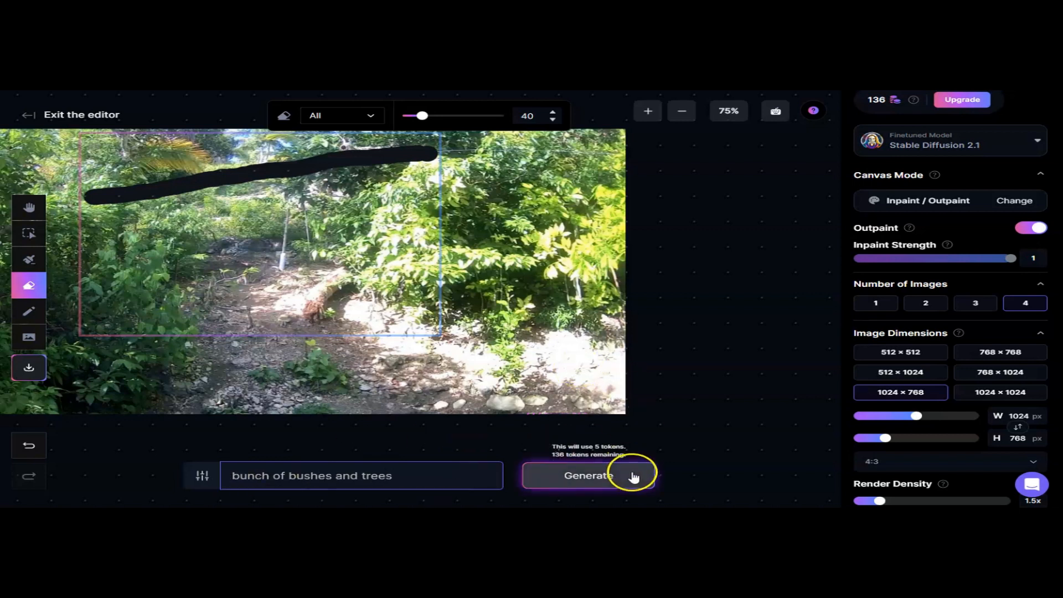
click(558, 491)
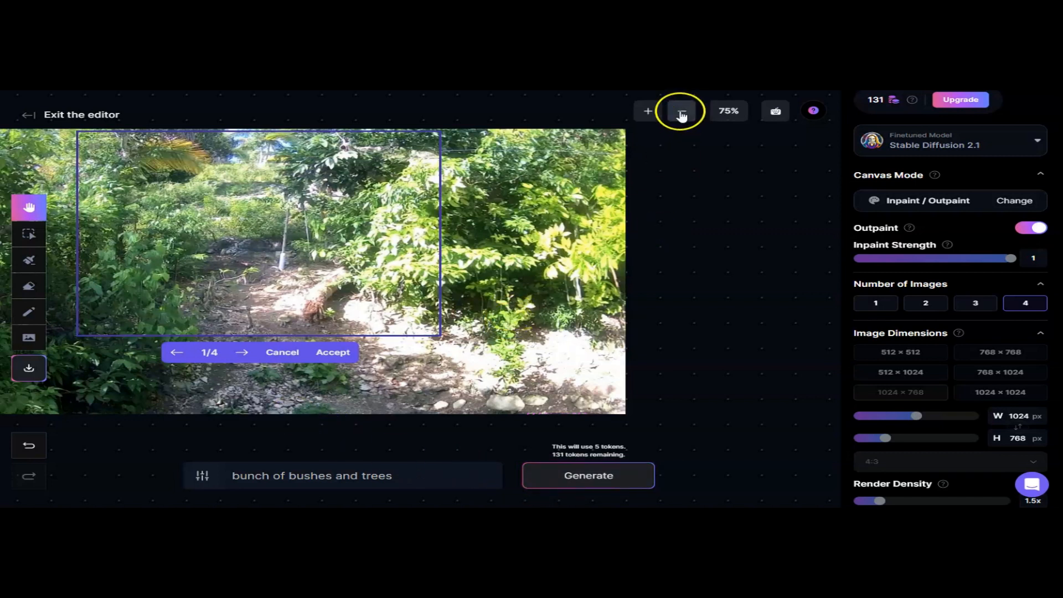
- Compare the four generated fills for the erased wire strip and accept the first one
click(648, 111)
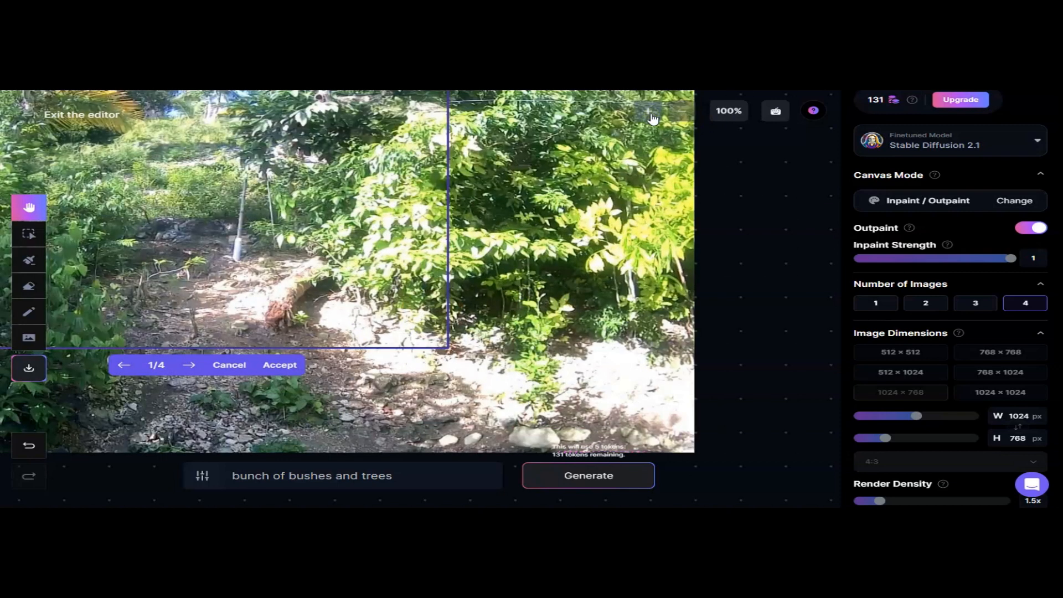
drag(576, 176, 738, 222)
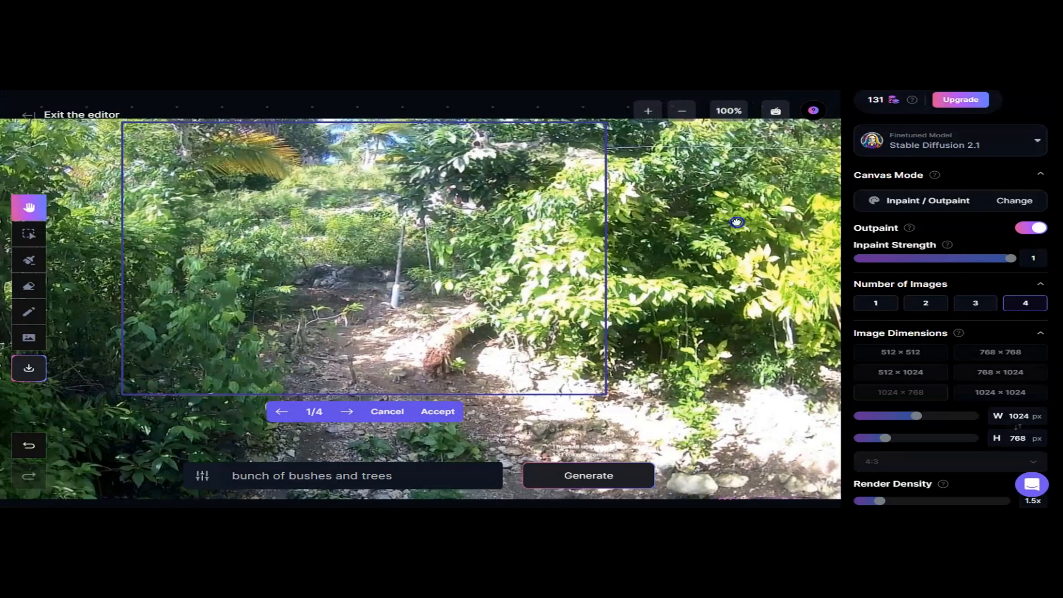
click(646, 111)
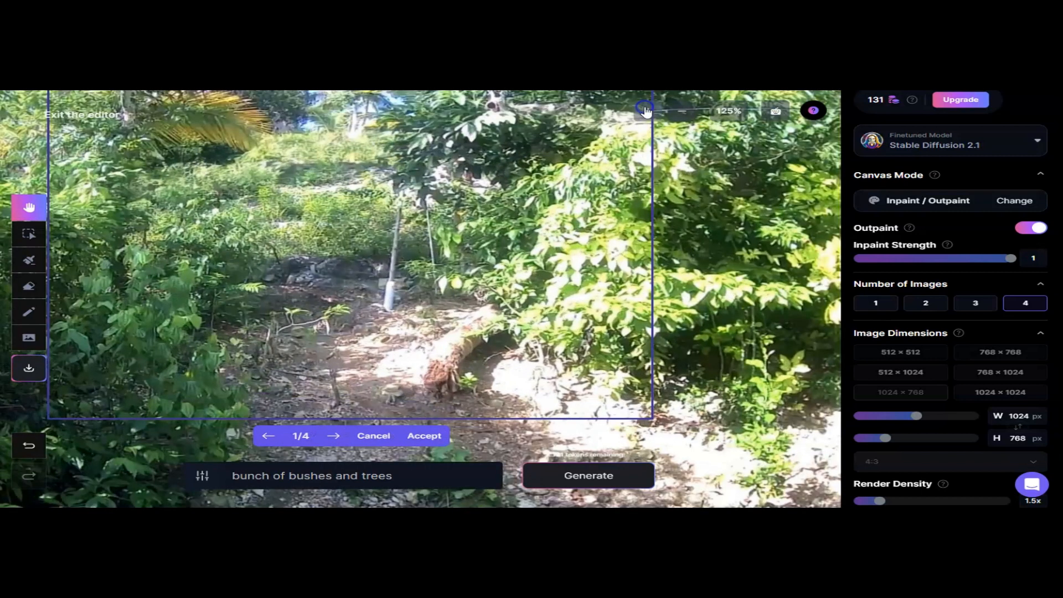
drag(759, 244, 778, 272)
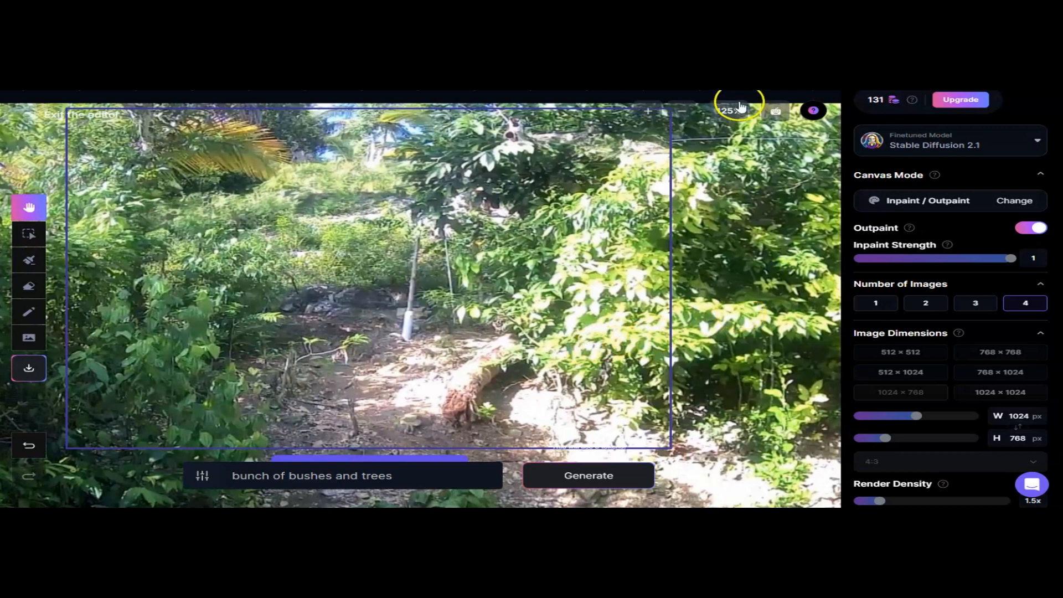
click(682, 111)
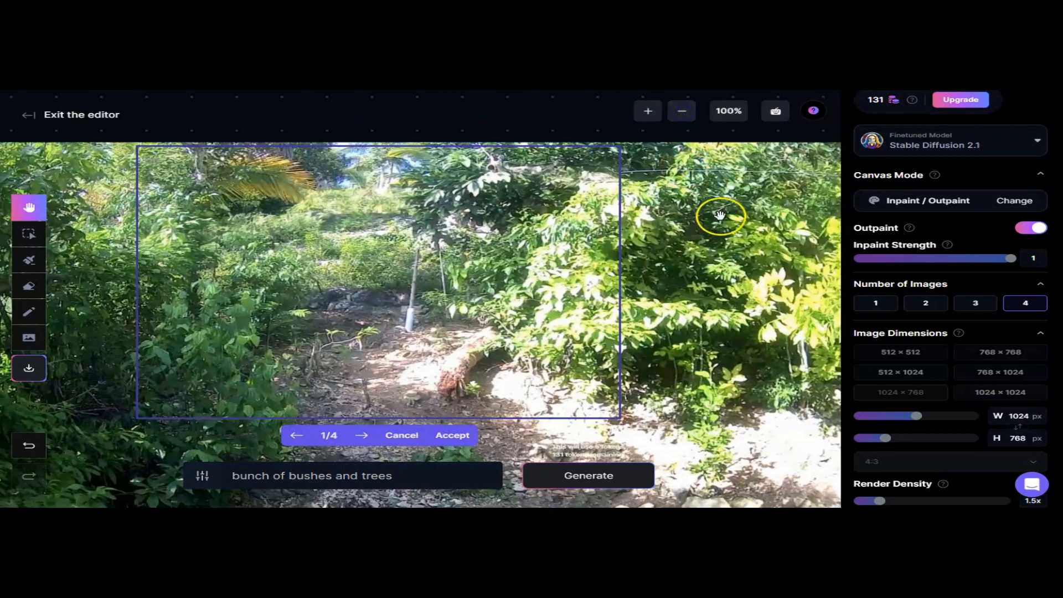
click(363, 437)
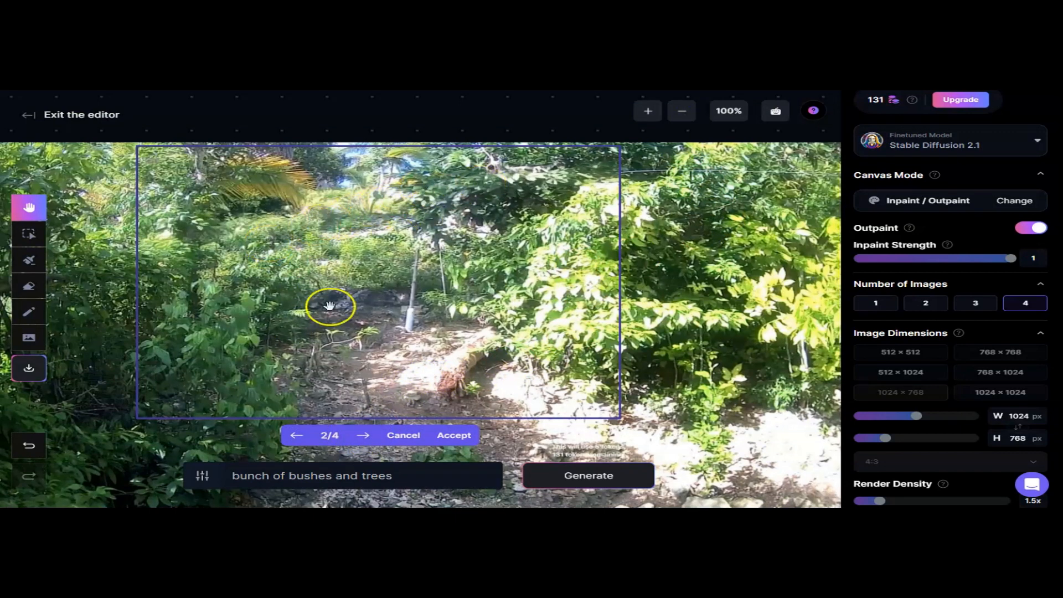
click(363, 442)
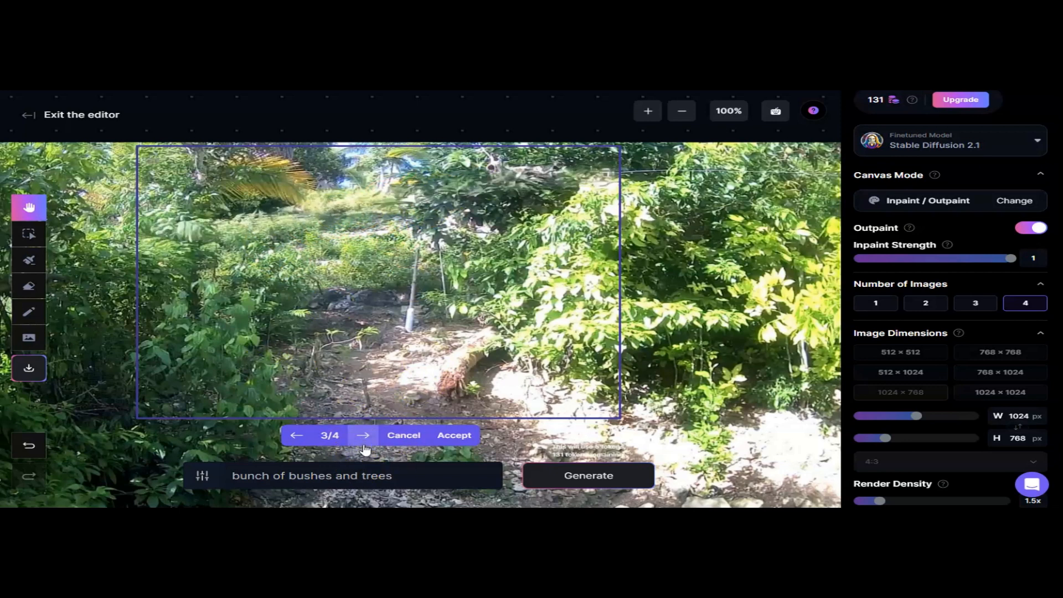
click(364, 438)
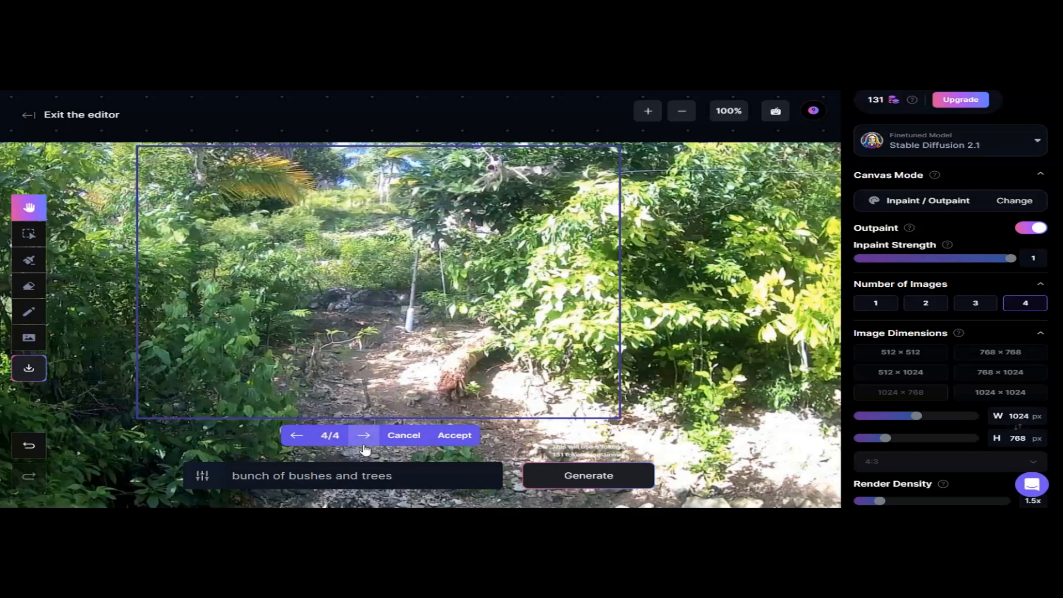
click(363, 444)
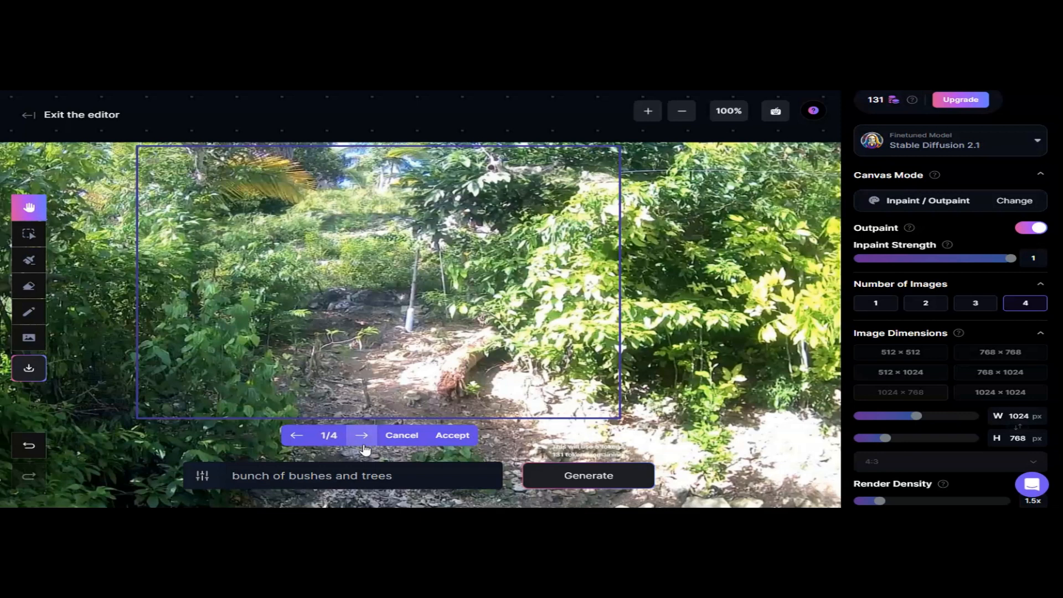
click(453, 437)
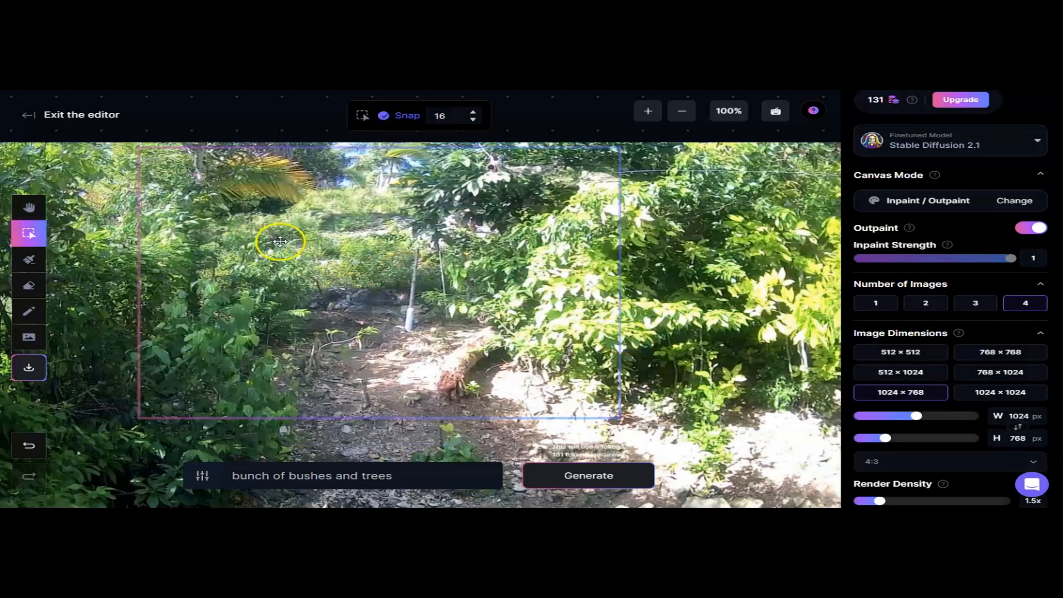
- Move the generation frame right over the remaining overhead wire and erase the wire with the size 11 eraser set to All
drag(280, 241, 508, 242)
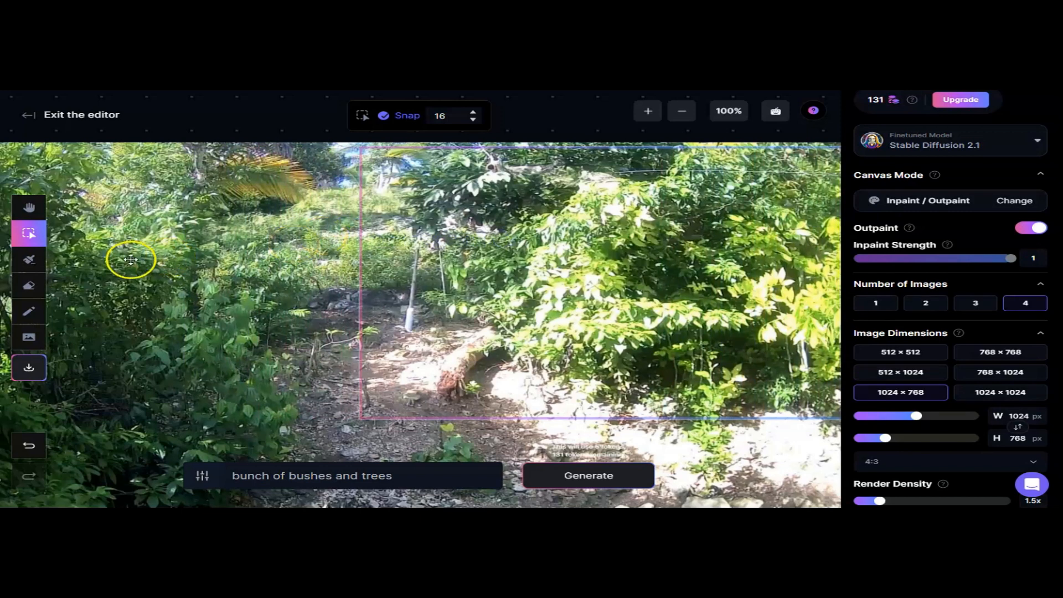
click(29, 285)
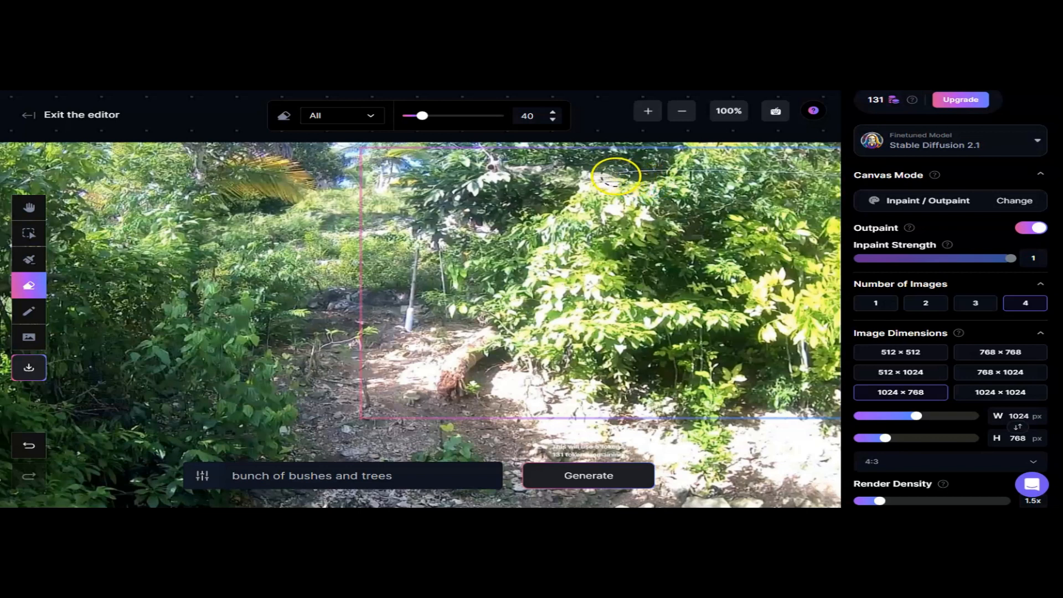
click(408, 117)
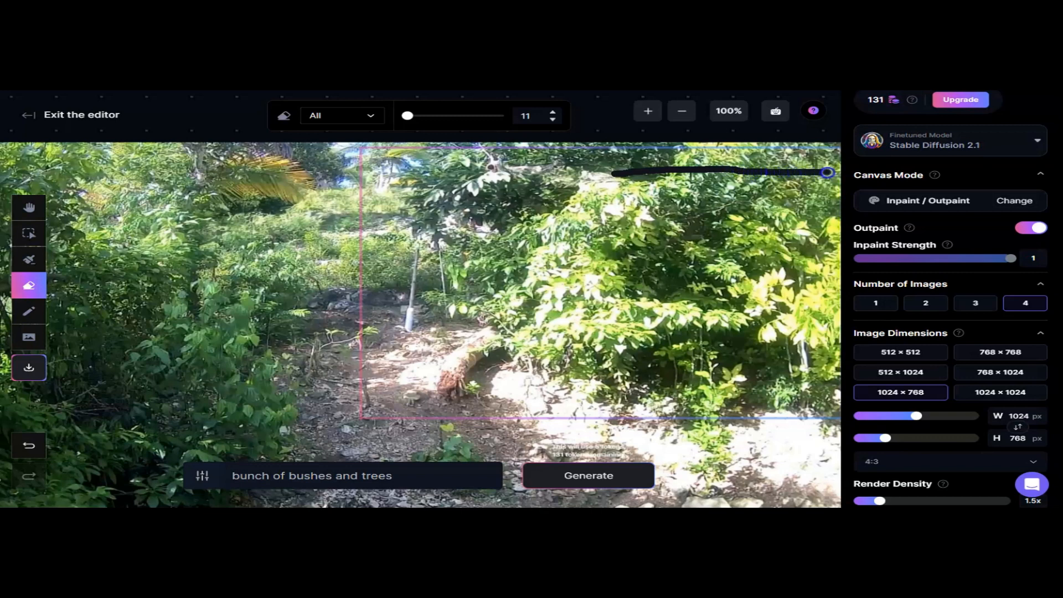
- Generate four "bunch of bushes and trees" fills for the newly erased wire strip, compare them and accept the first one
click(561, 476)
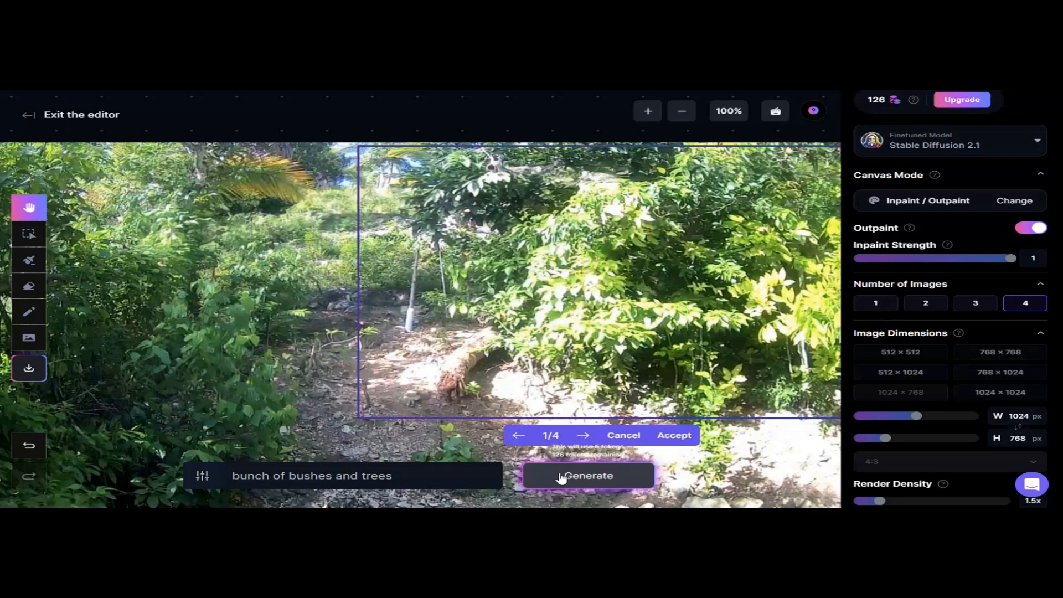
click(583, 437)
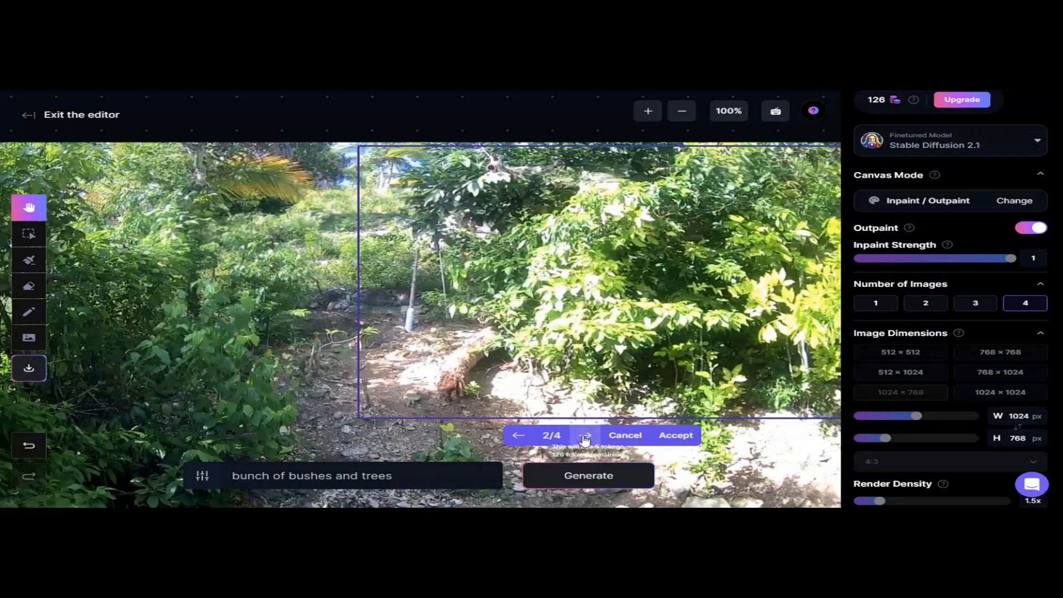
click(585, 437)
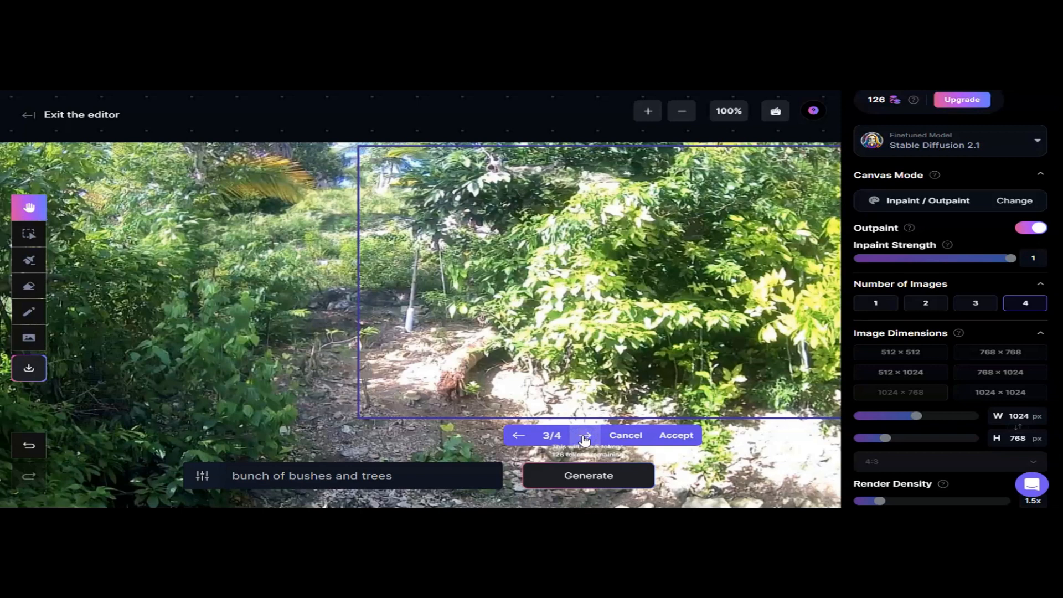
click(584, 439)
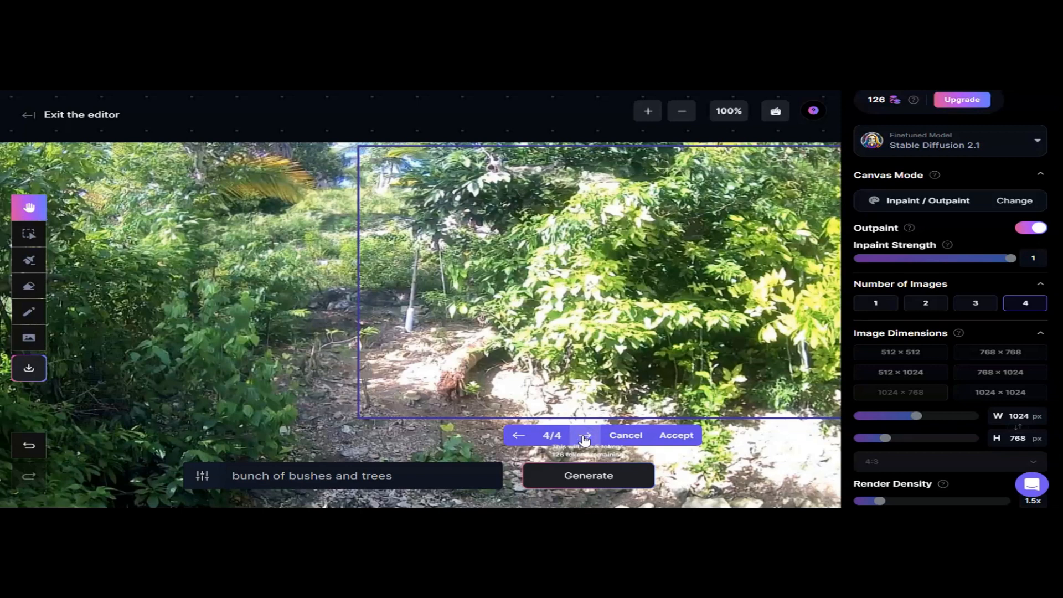
click(584, 439)
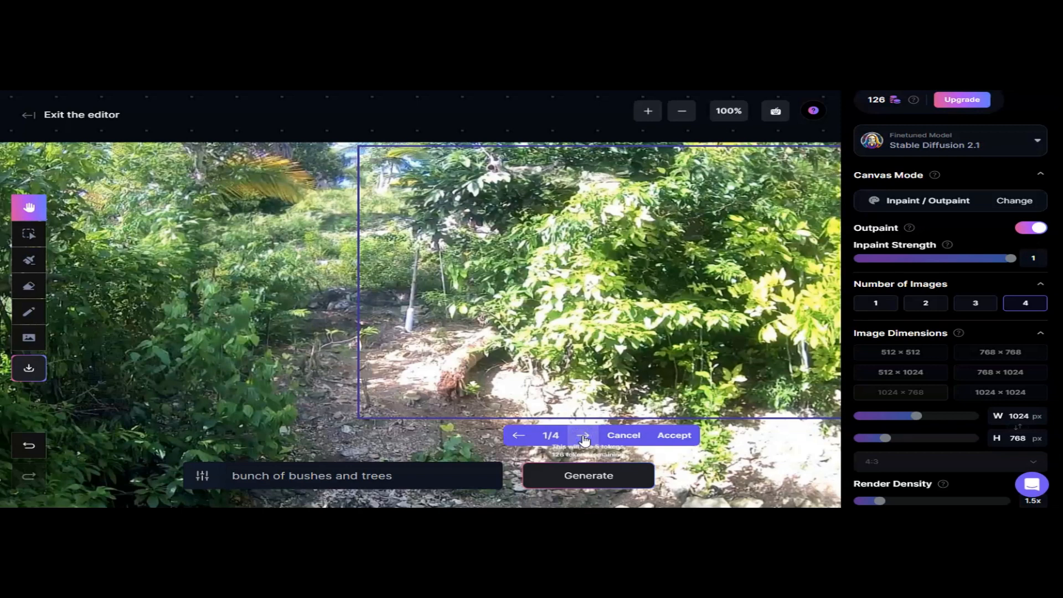
click(585, 439)
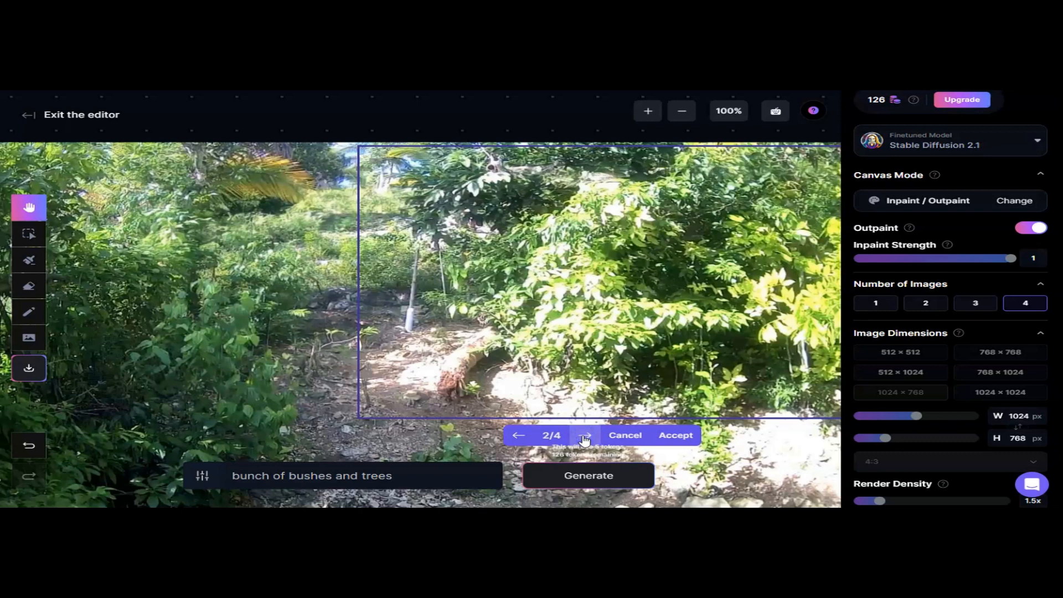
click(584, 439)
click(585, 439)
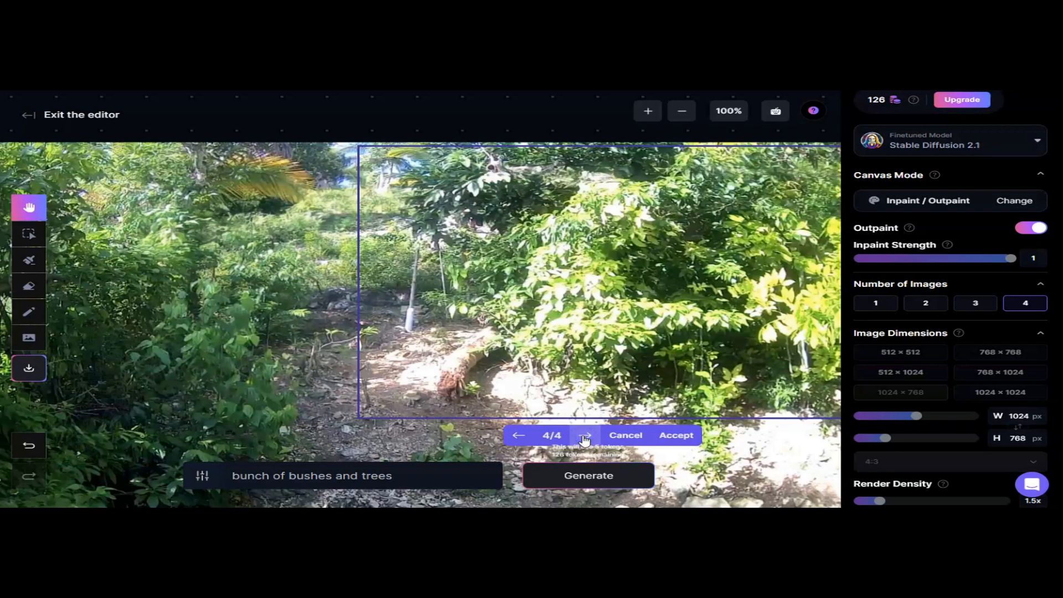
click(518, 437)
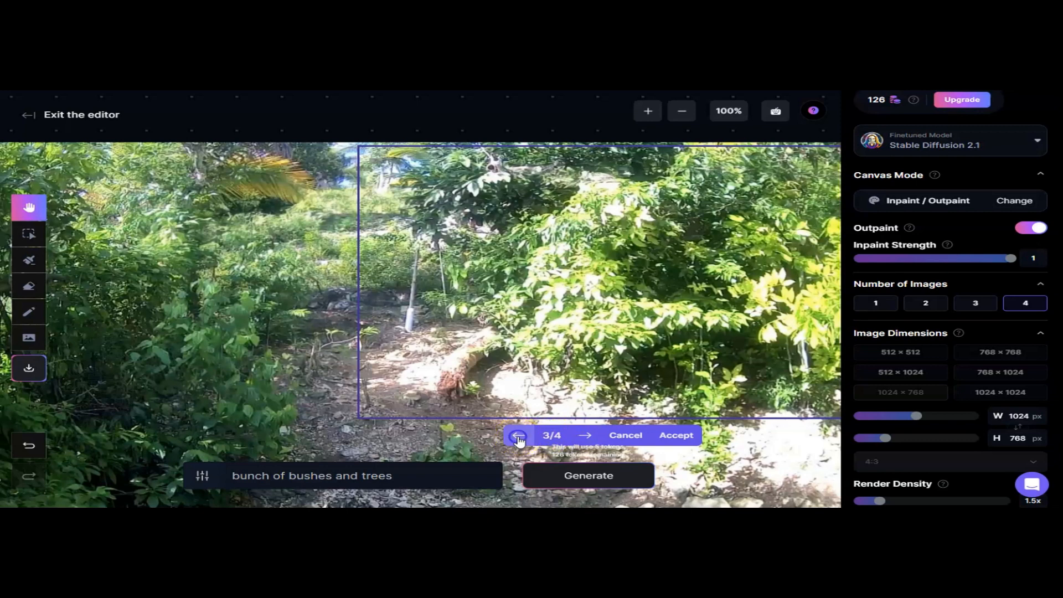
click(518, 439)
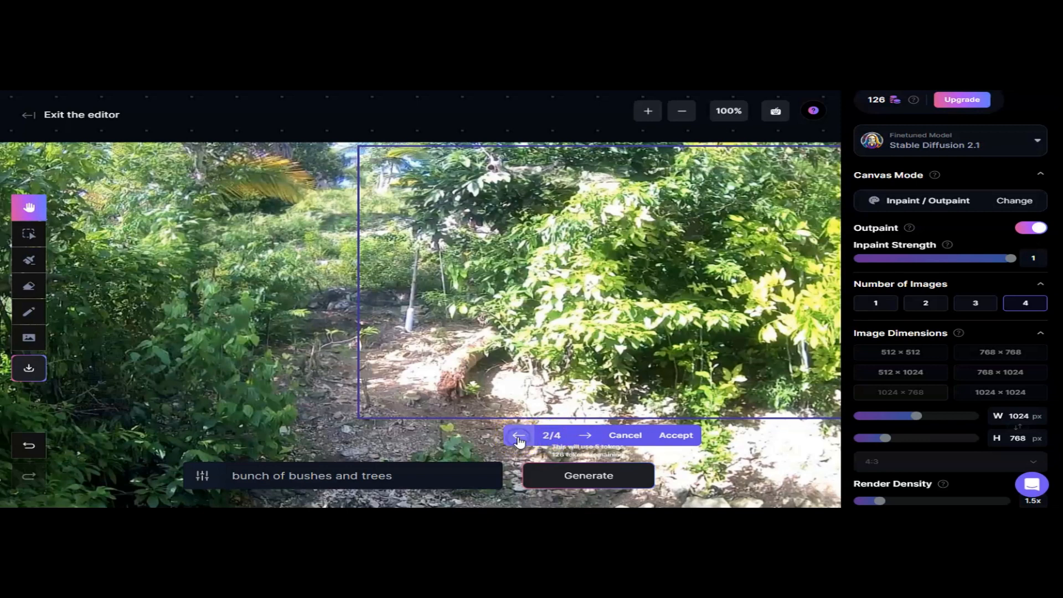
click(518, 439)
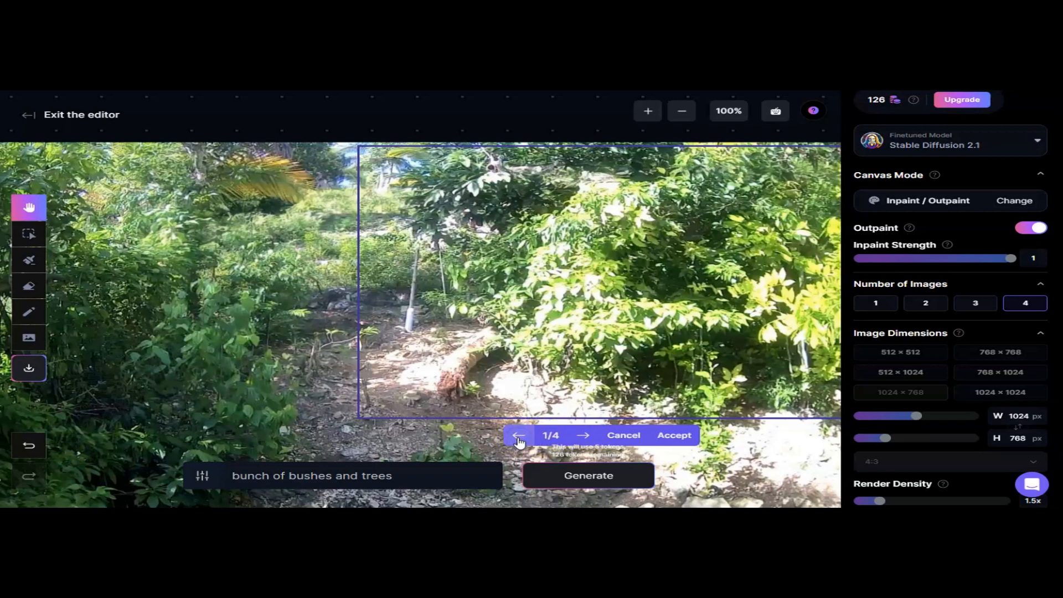
click(672, 436)
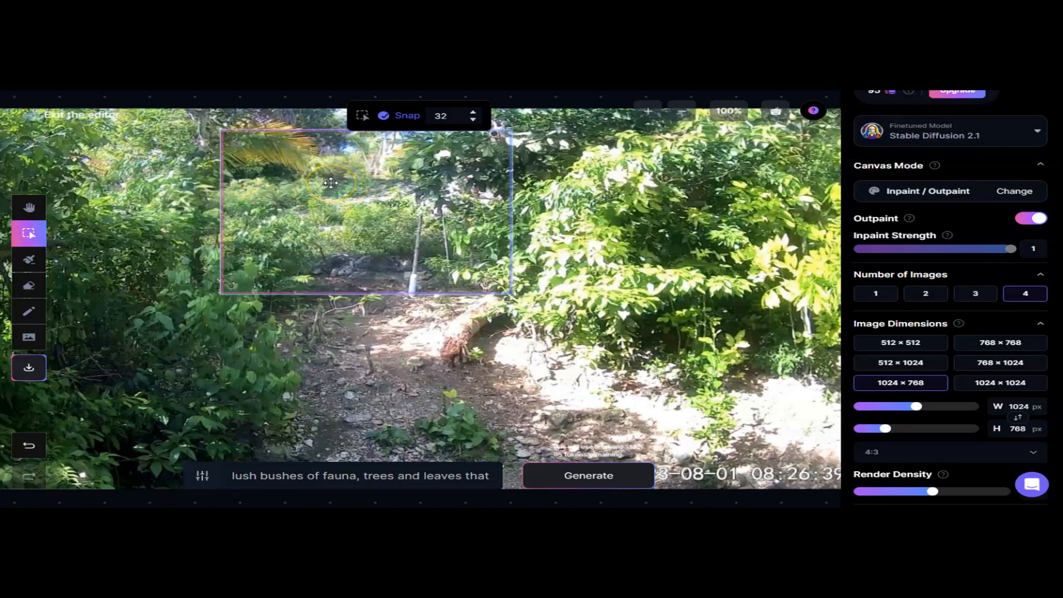
- Change the canvas mode to Sketch2Img
click(1013, 191)
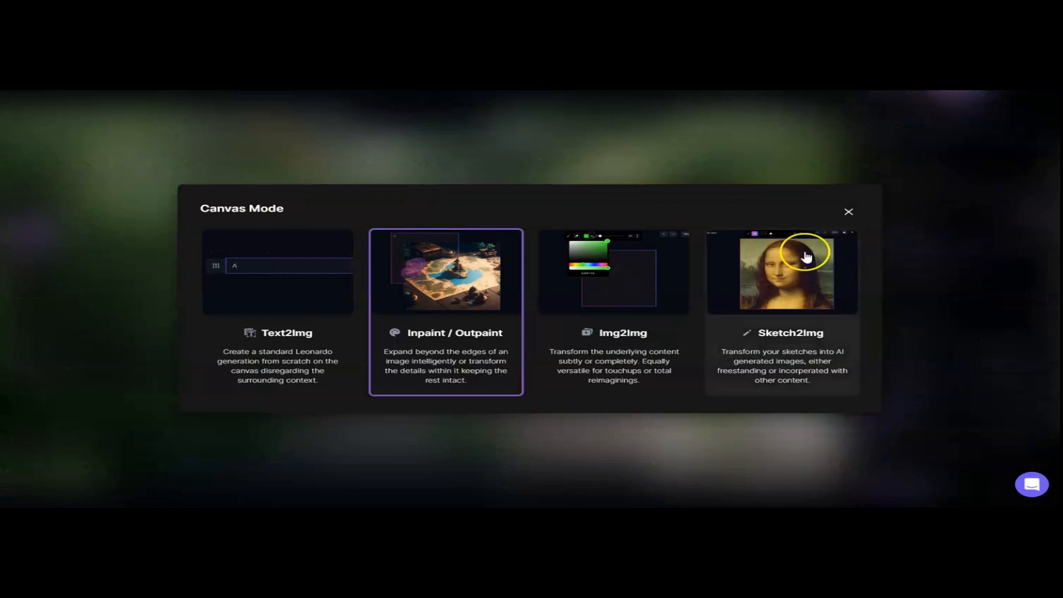
click(807, 256)
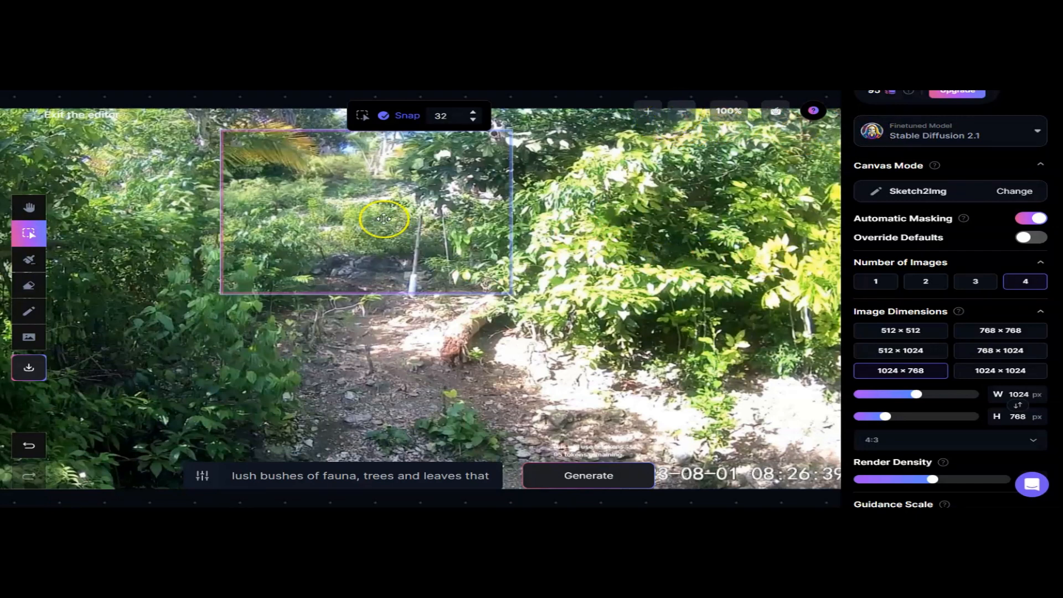
click(683, 113)
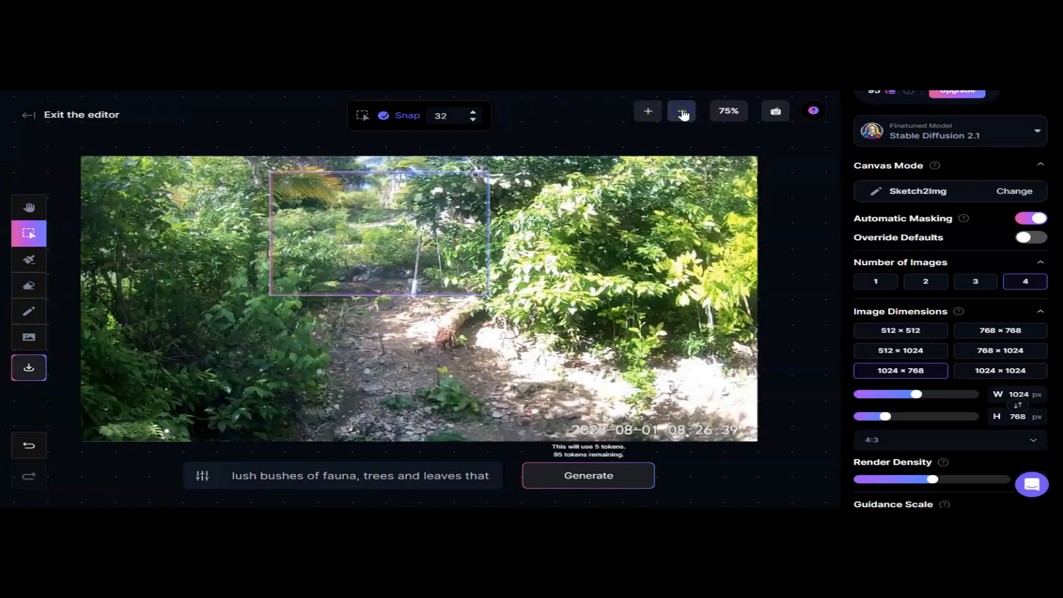
- Set the sketching pencil's colour to dark brown #372503 and undo the stray dot drawn above the photo
click(29, 316)
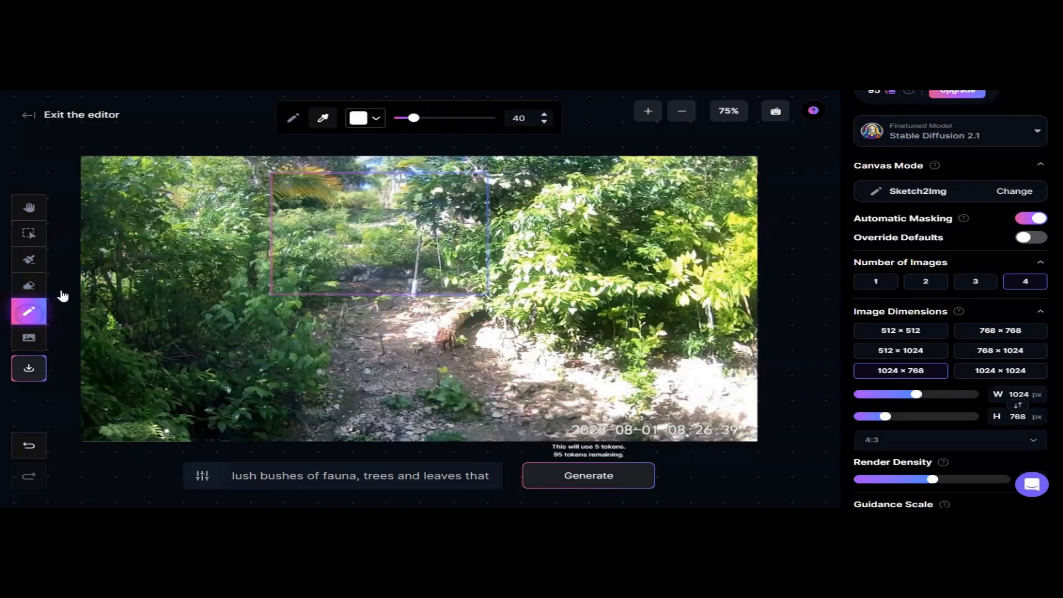
click(366, 121)
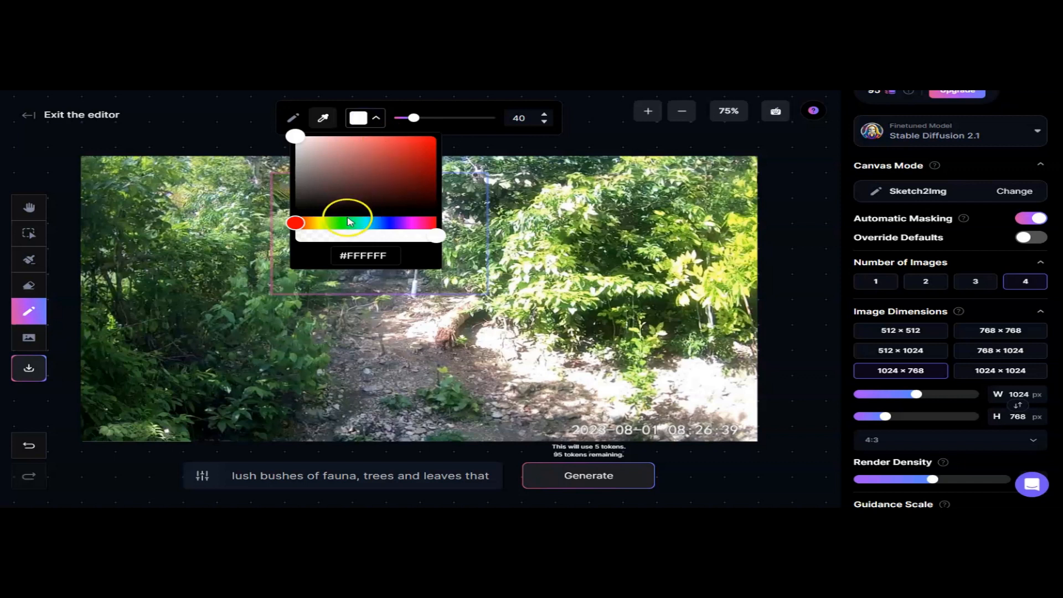
click(304, 224)
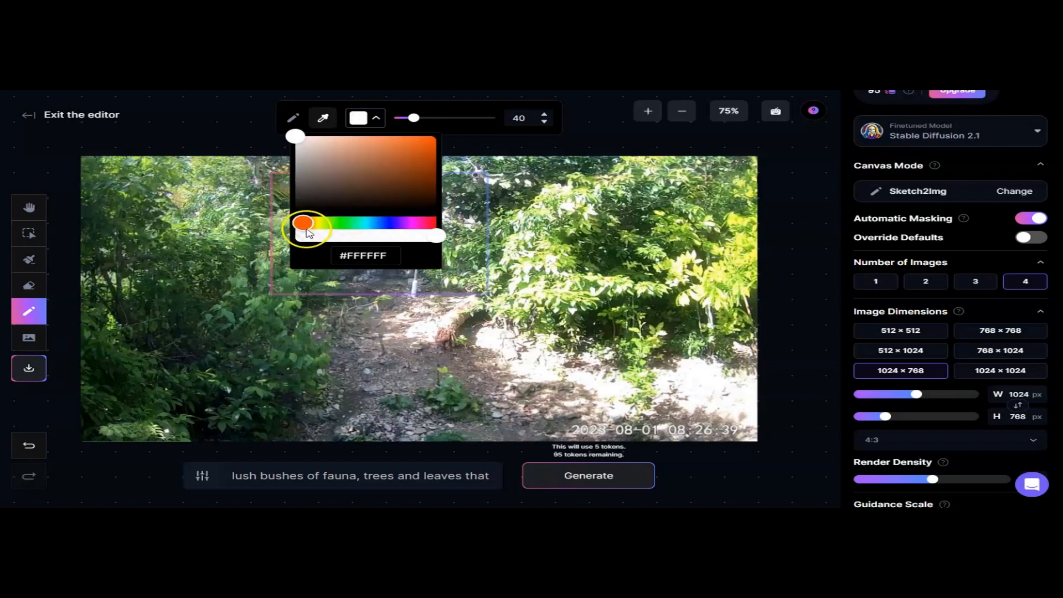
click(312, 224)
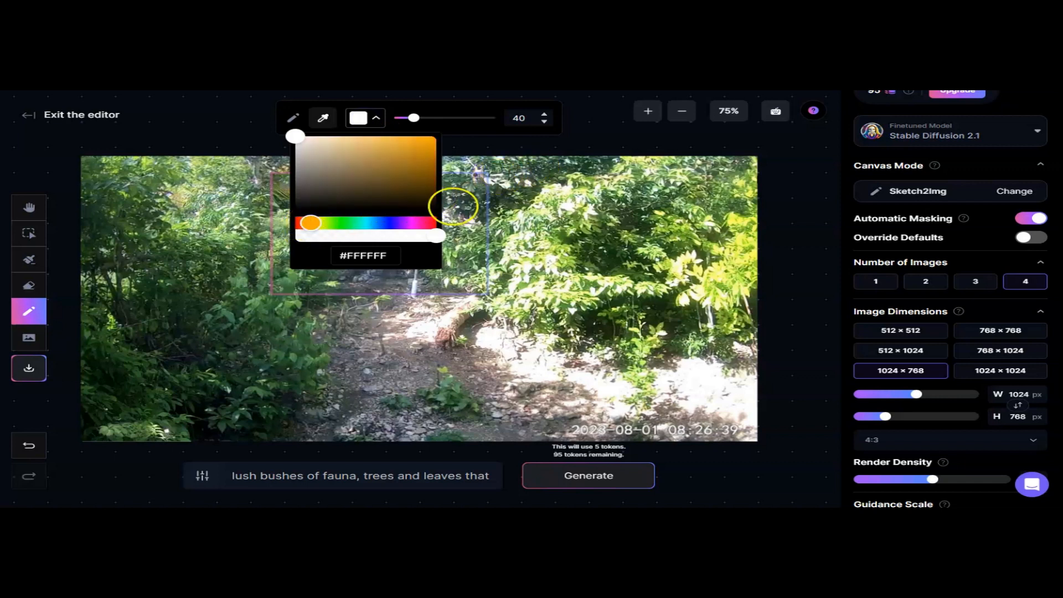
click(430, 194)
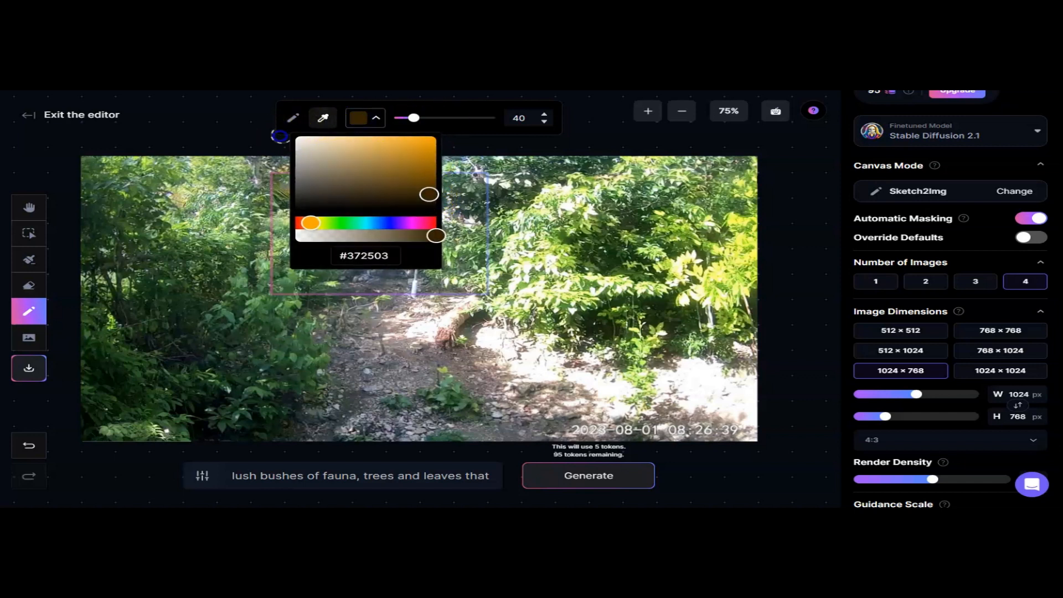
click(322, 118)
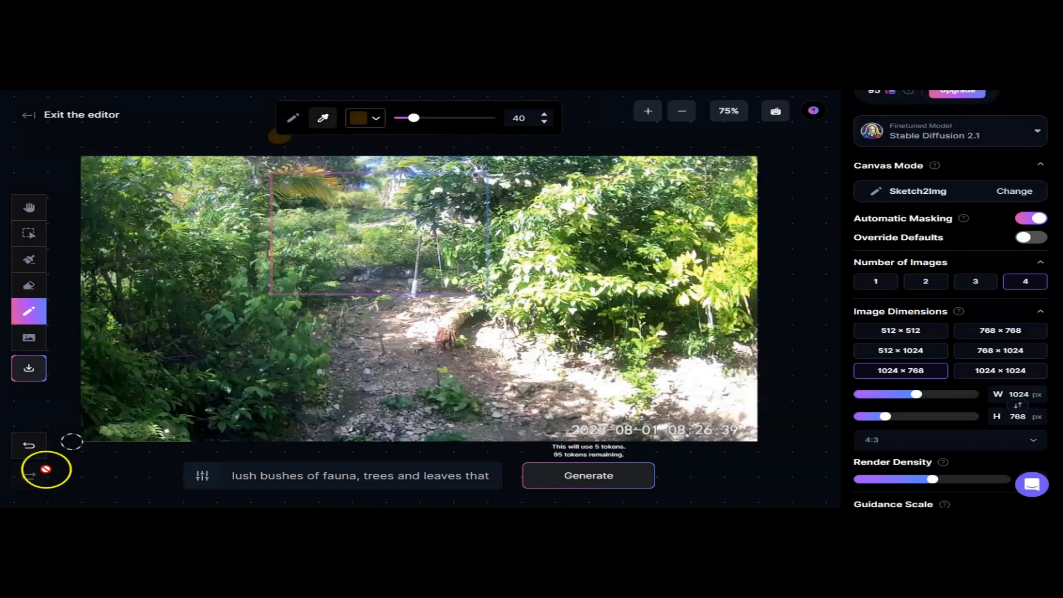
click(30, 450)
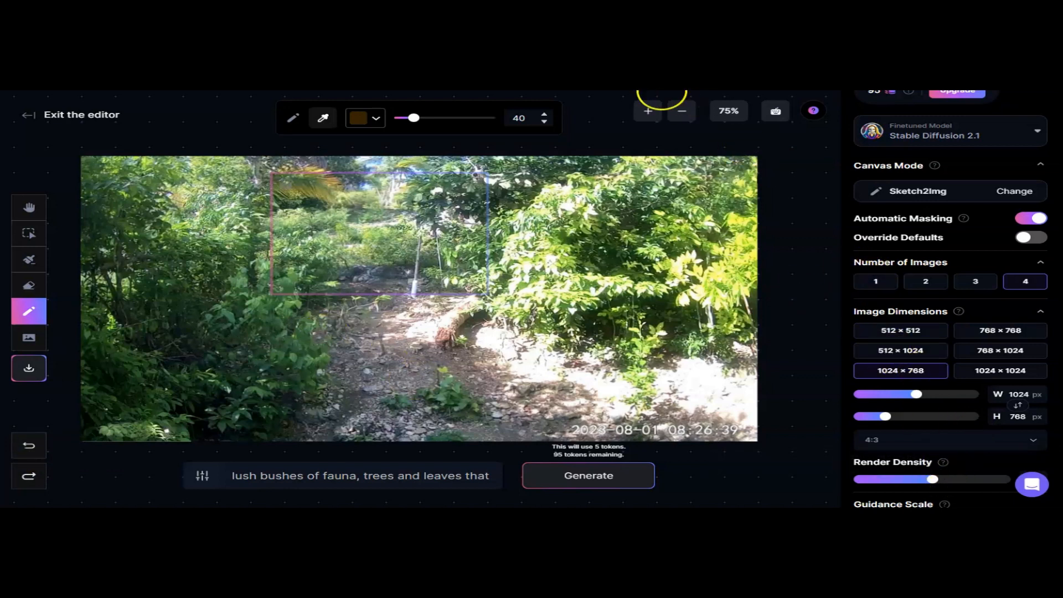
click(650, 114)
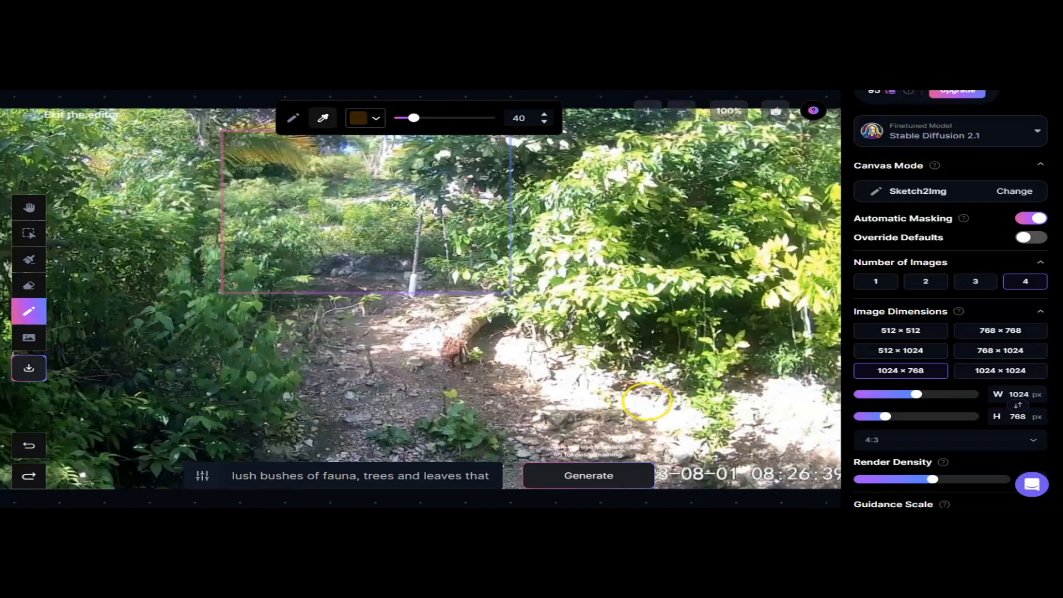
- Raise the render density to its maximum and reduce the sketching pencil's size to 16
drag(953, 481, 977, 484)
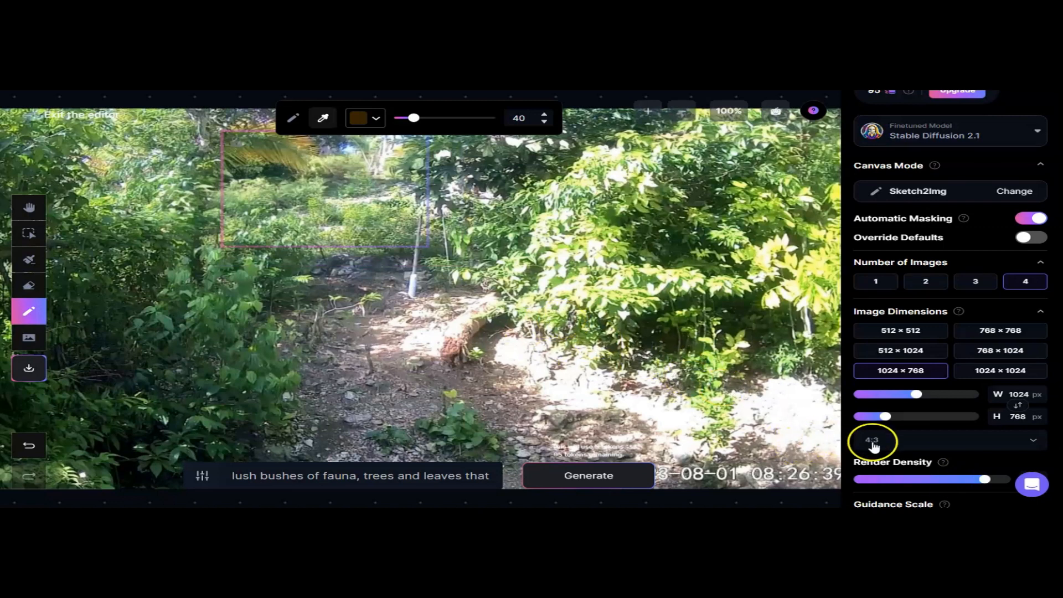
drag(973, 481, 1006, 480)
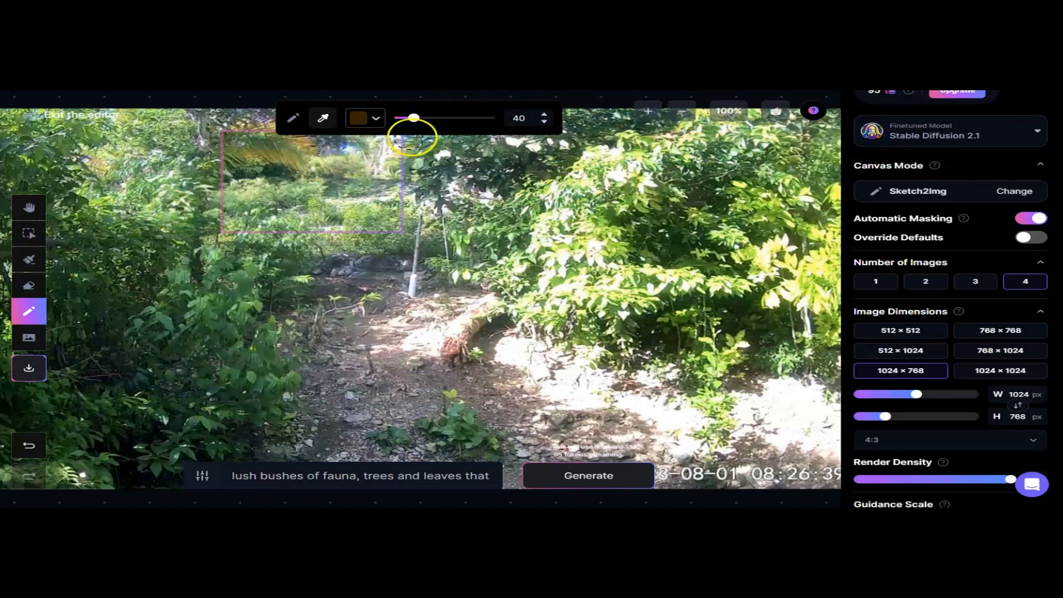
drag(415, 119, 412, 120)
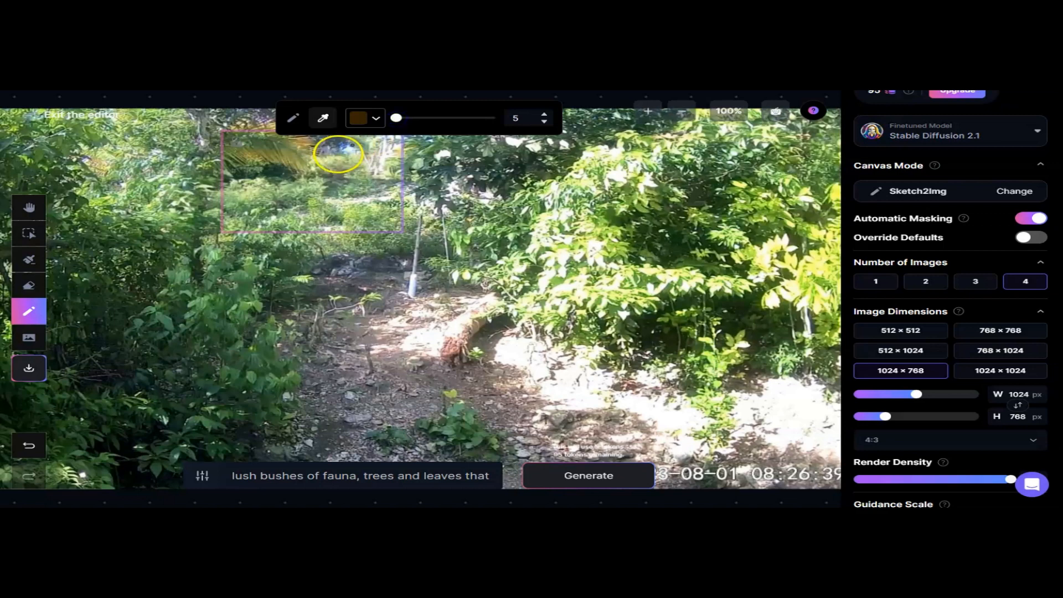
click(399, 120)
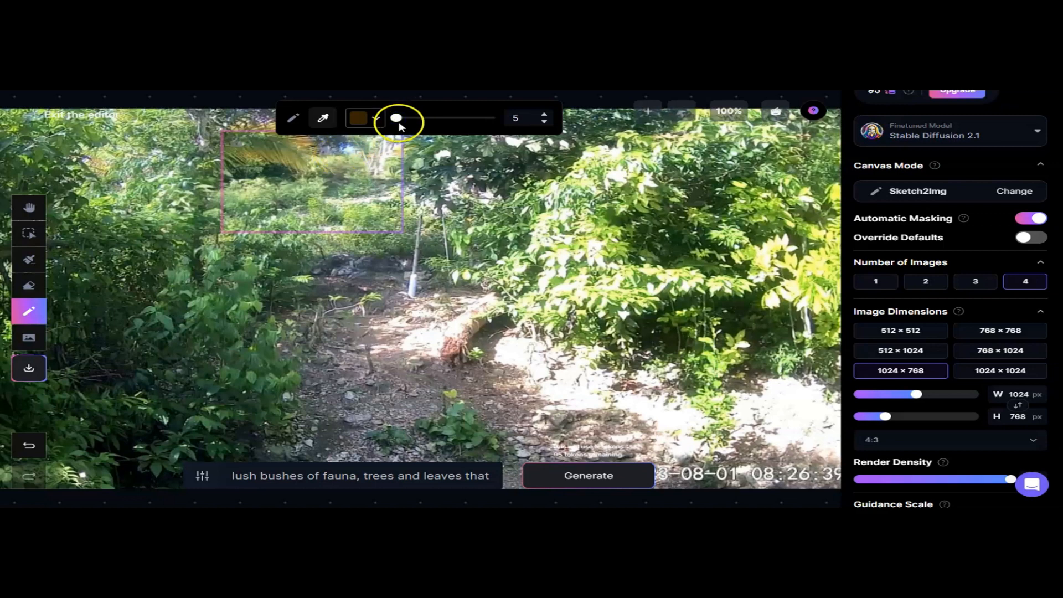
click(329, 176)
click(402, 120)
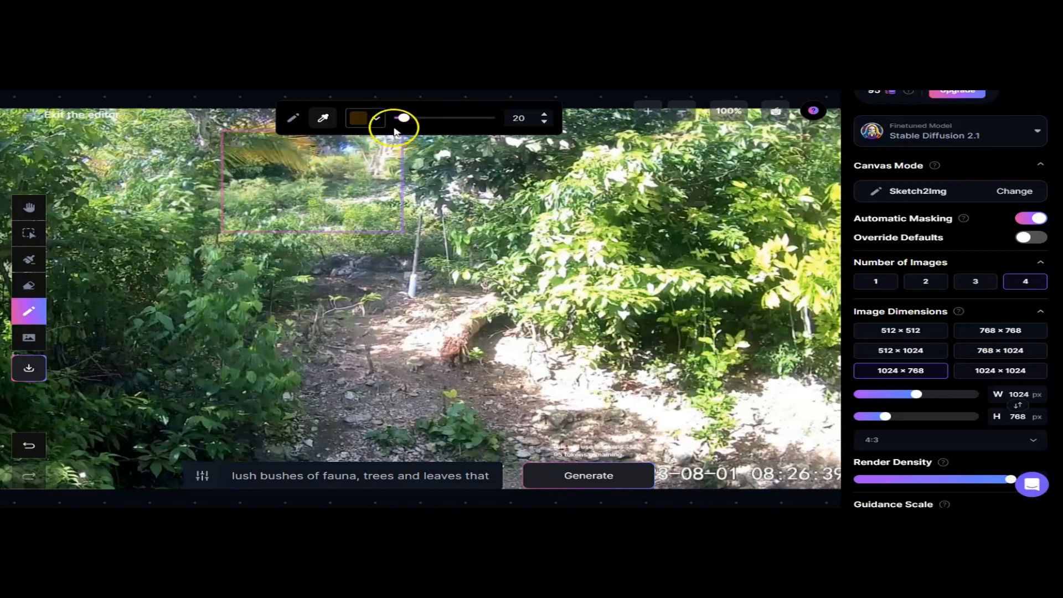
click(327, 182)
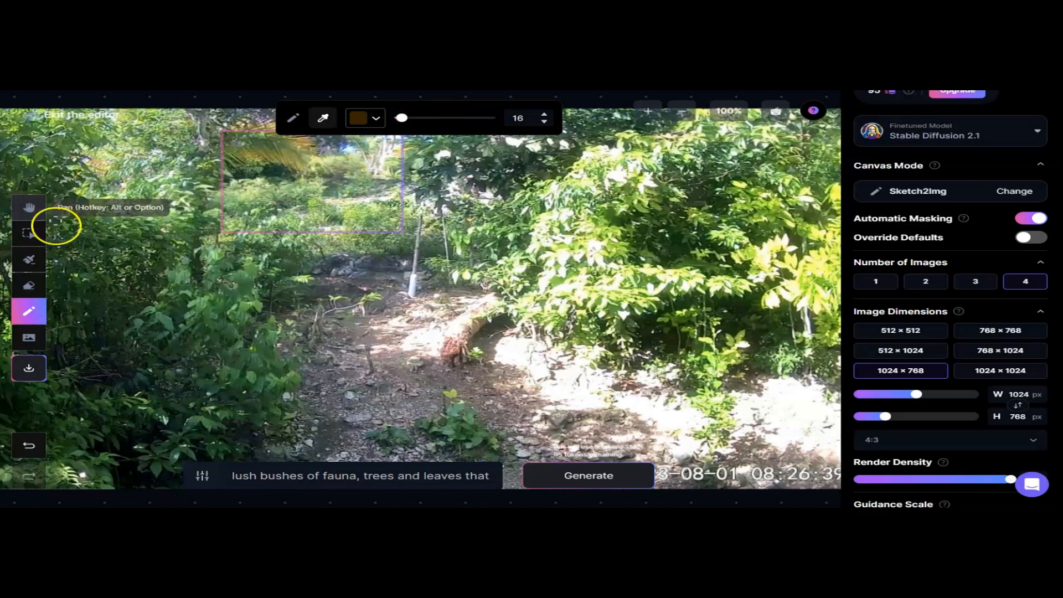
- Shift the generation frame slightly right and sketch a small dark brown dog inside it, drawing the legs and tail at pencil size 8
click(30, 232)
drag(314, 180, 331, 178)
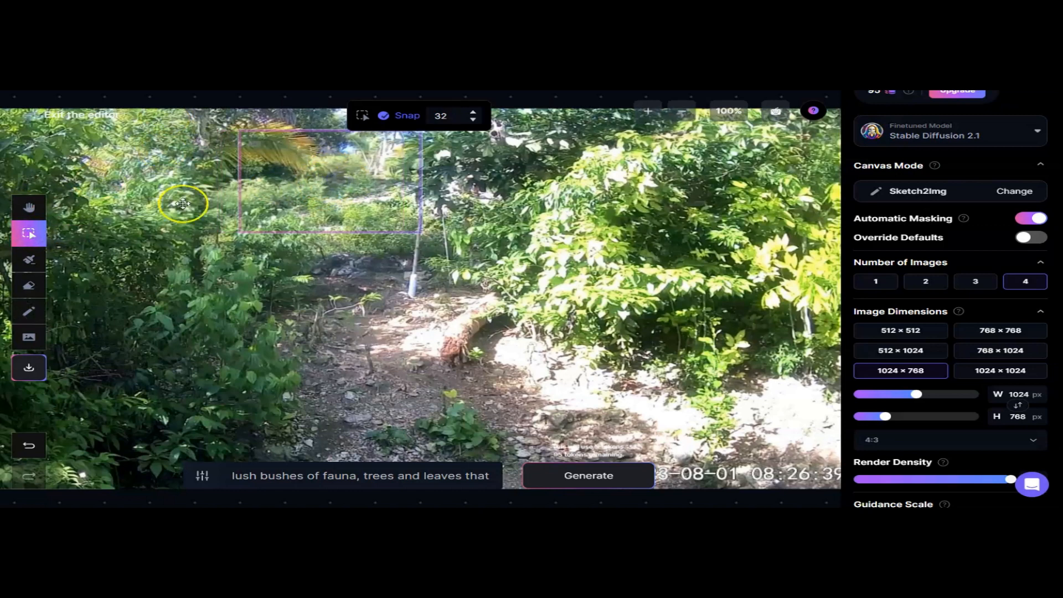
click(25, 313)
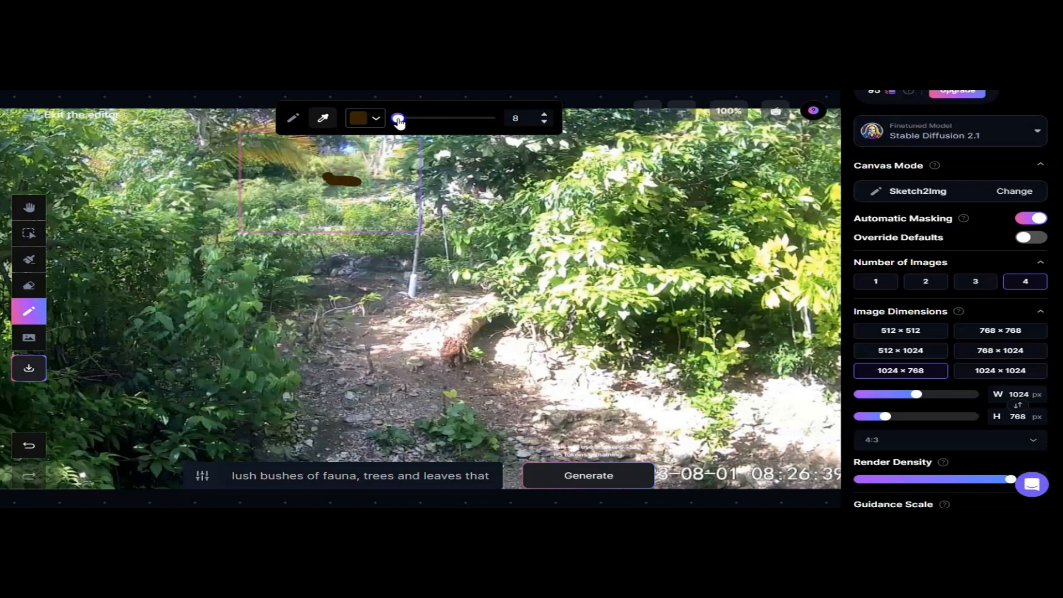
click(334, 188)
drag(333, 190, 344, 188)
click(28, 452)
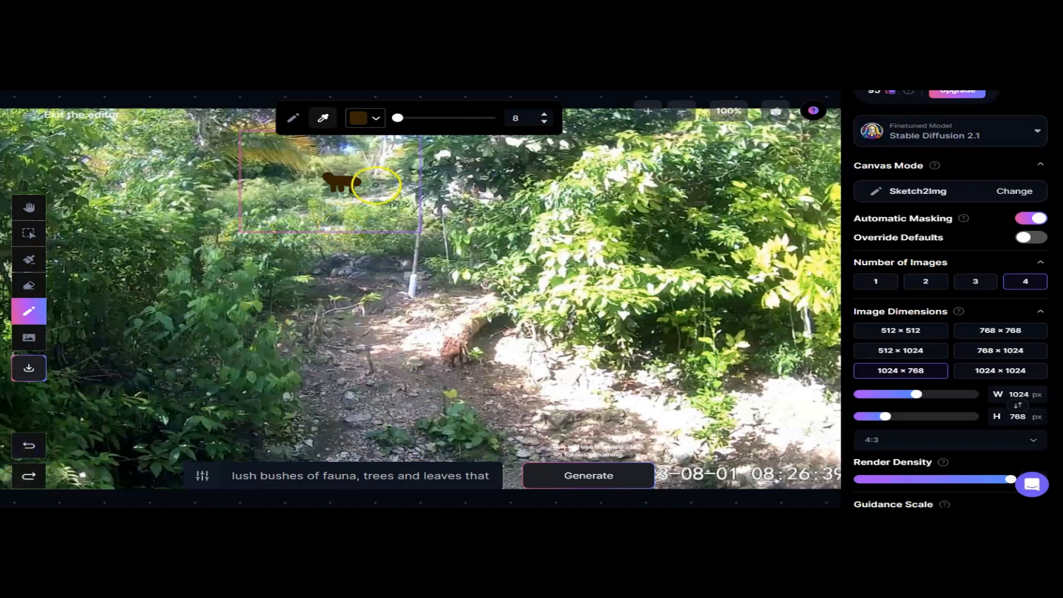
drag(359, 186, 375, 177)
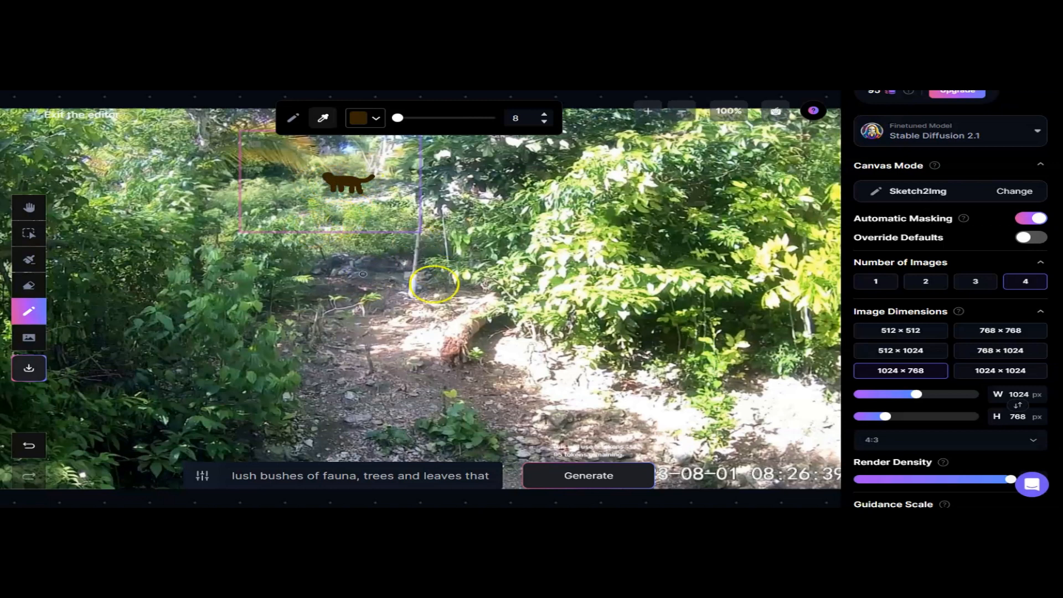
- Replace the prompt with "Brown dog standing in the bushes, natural light and shadows according to the surroundings"
double_click(328, 475)
triple_click(328, 475)
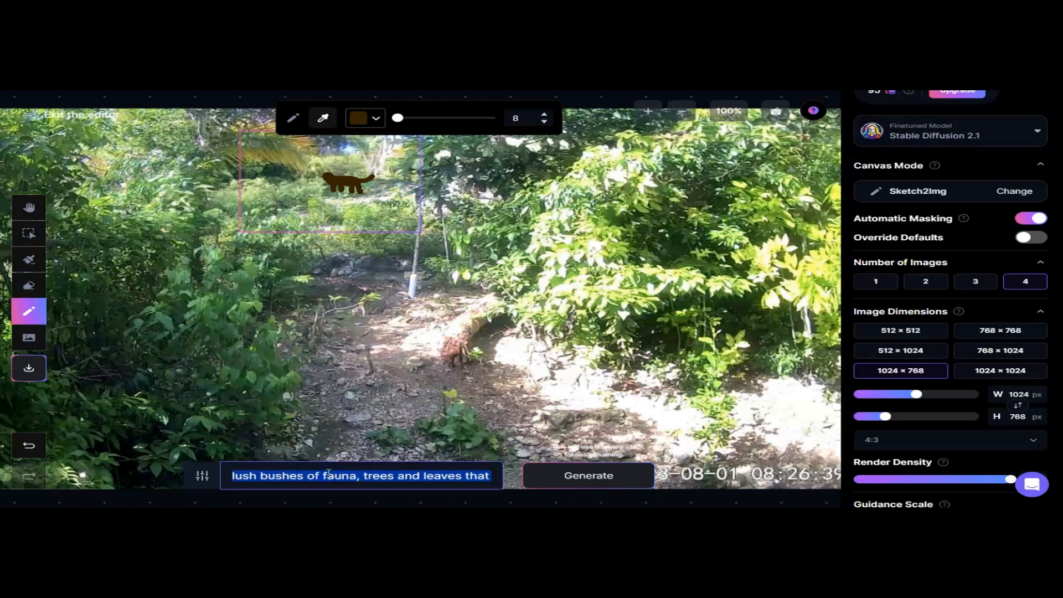
text(Brown dog stainding)
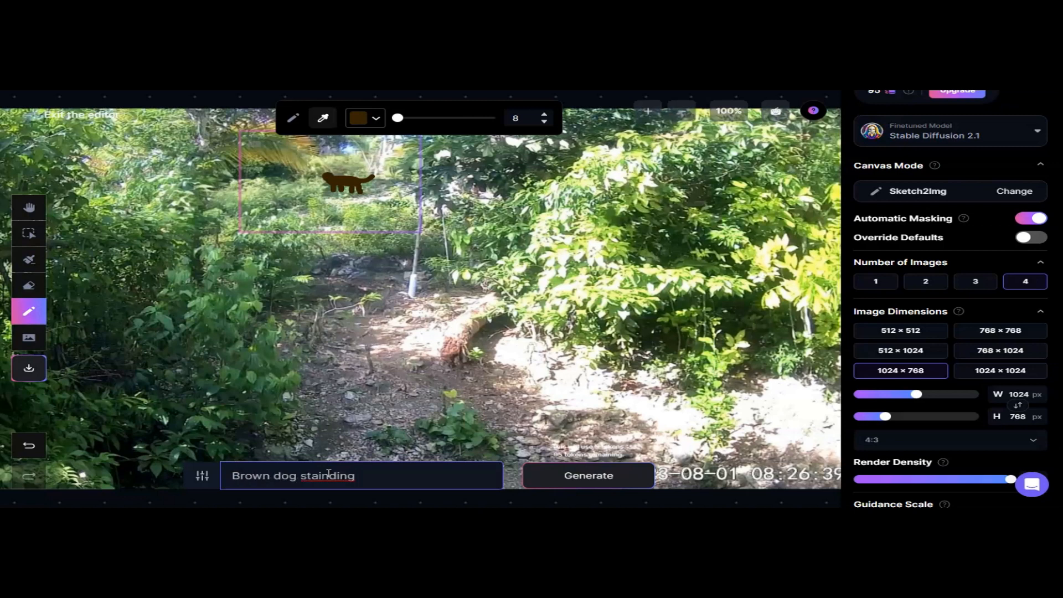
key(BackSpace)
text(the bushes,)
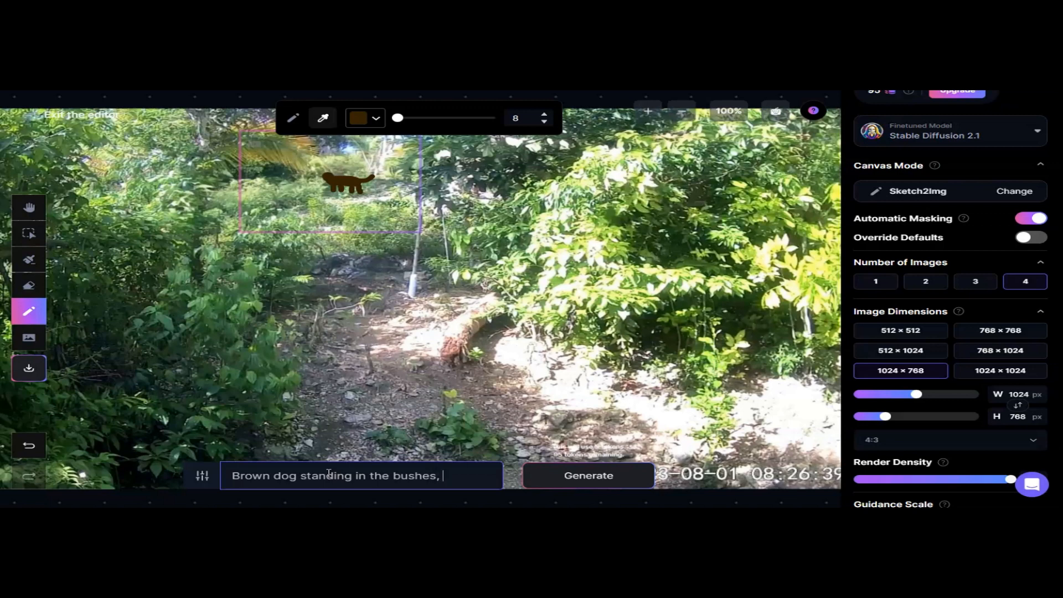
text( natural lighting)
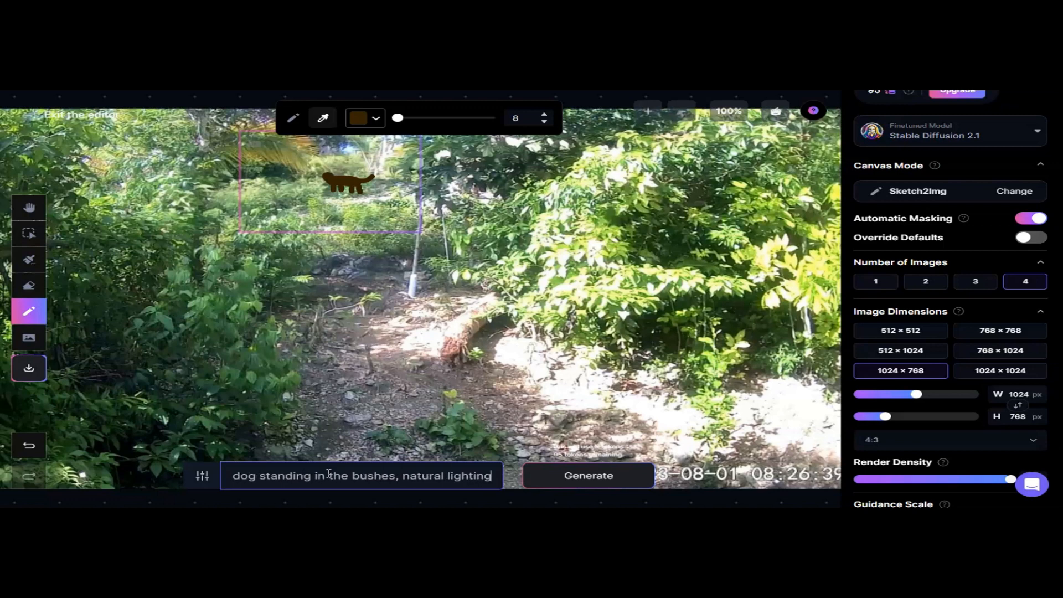
key(BackSpace)
key(BackSpace)
key(BackSpace)
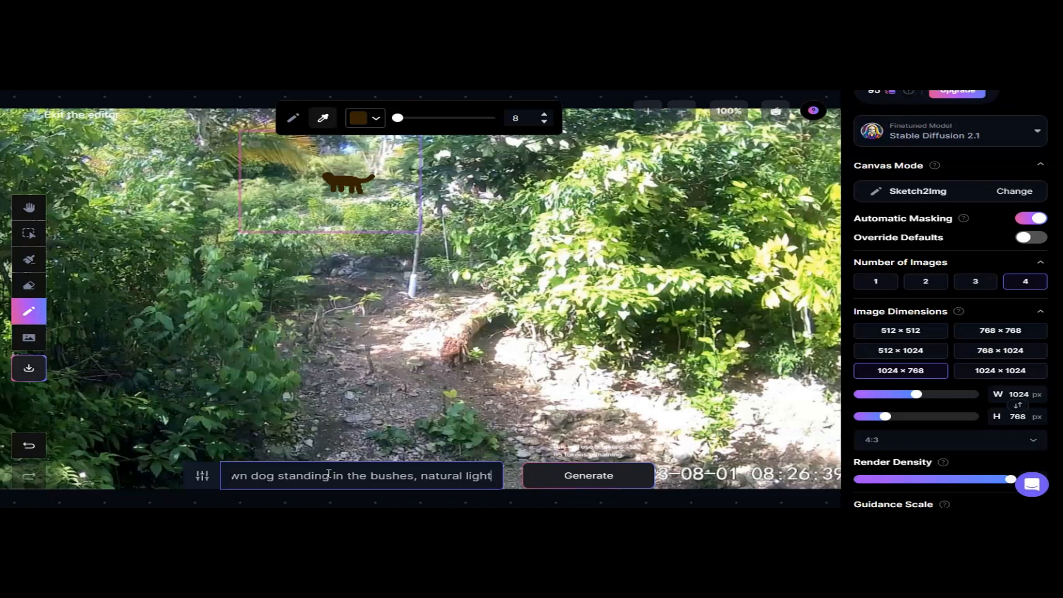
text(and sha)
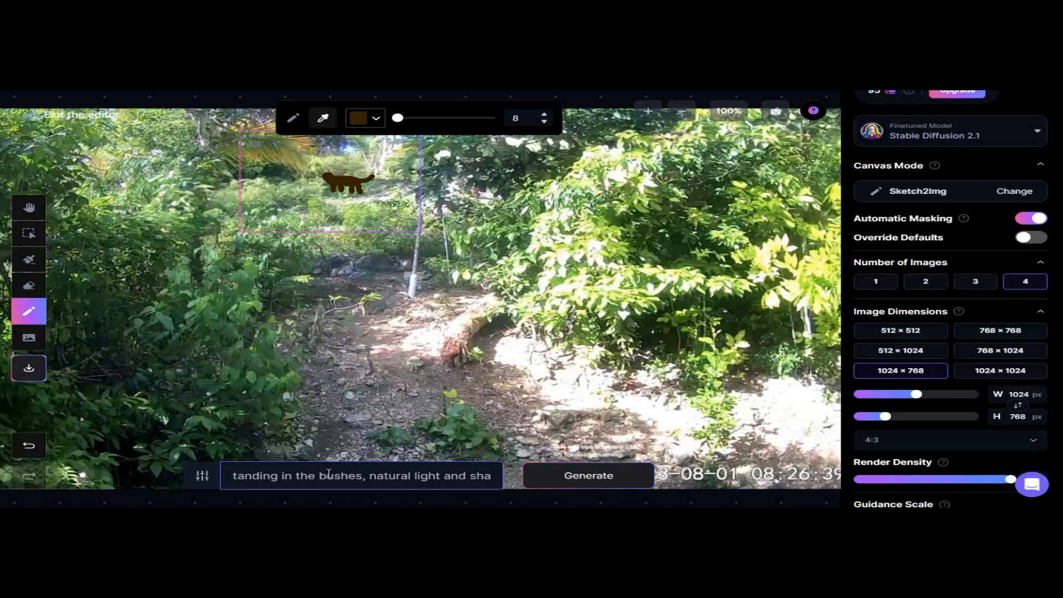
text(dows )
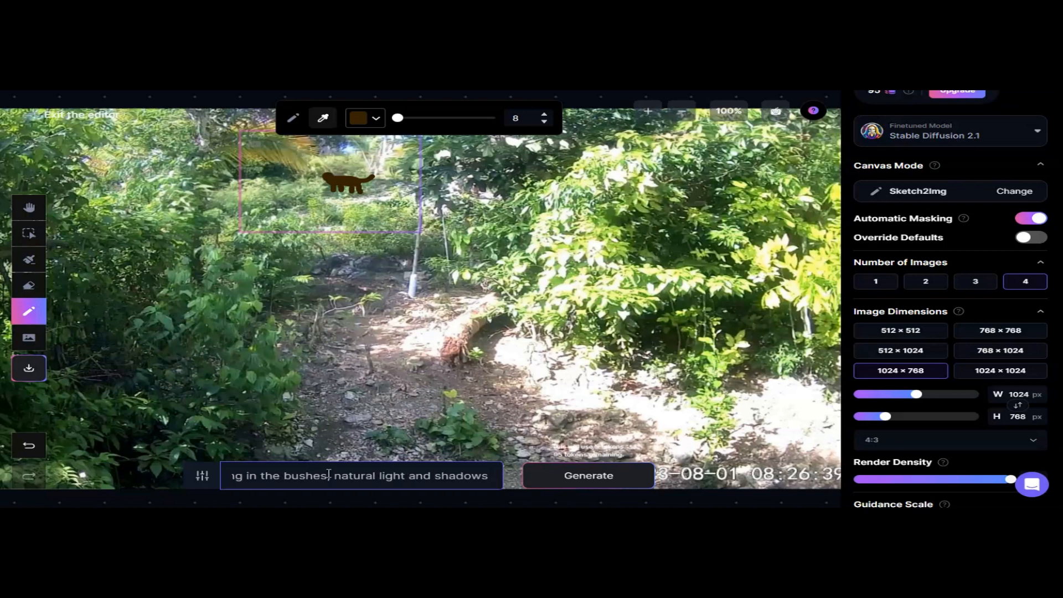
text(accor)
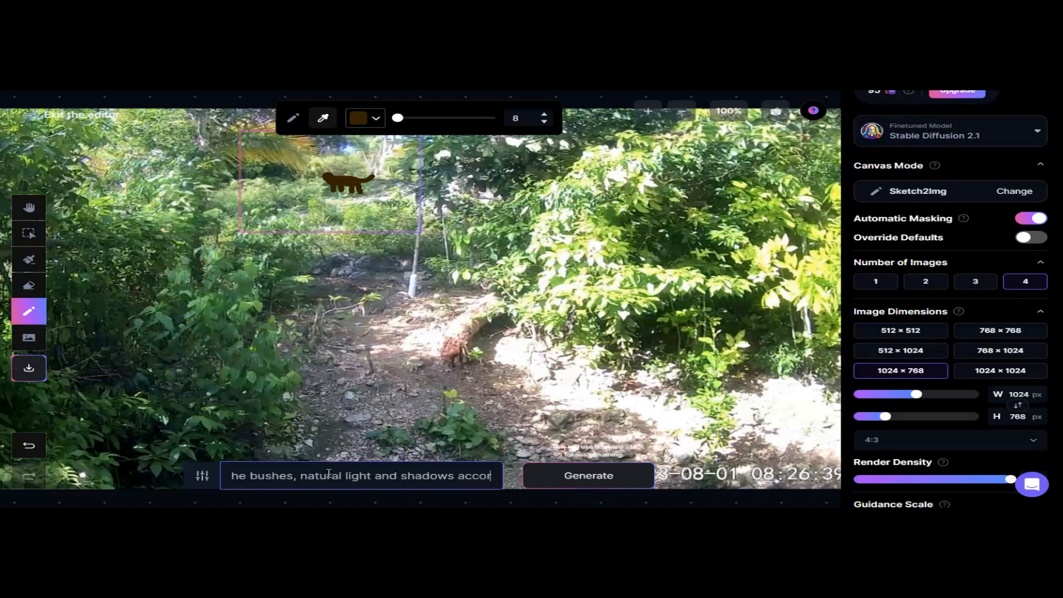
text(ding to )
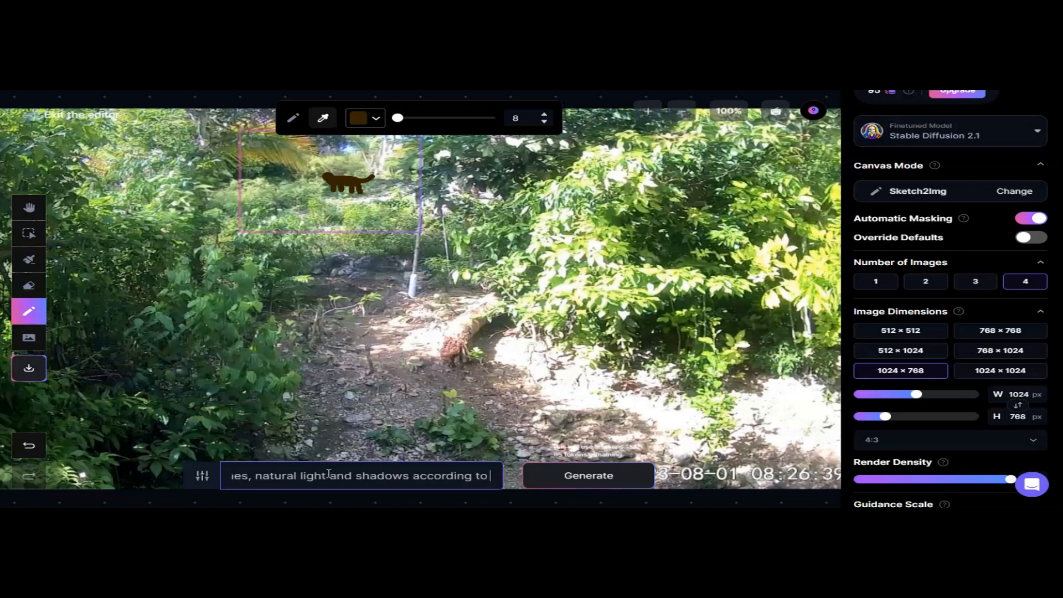
text(the s)
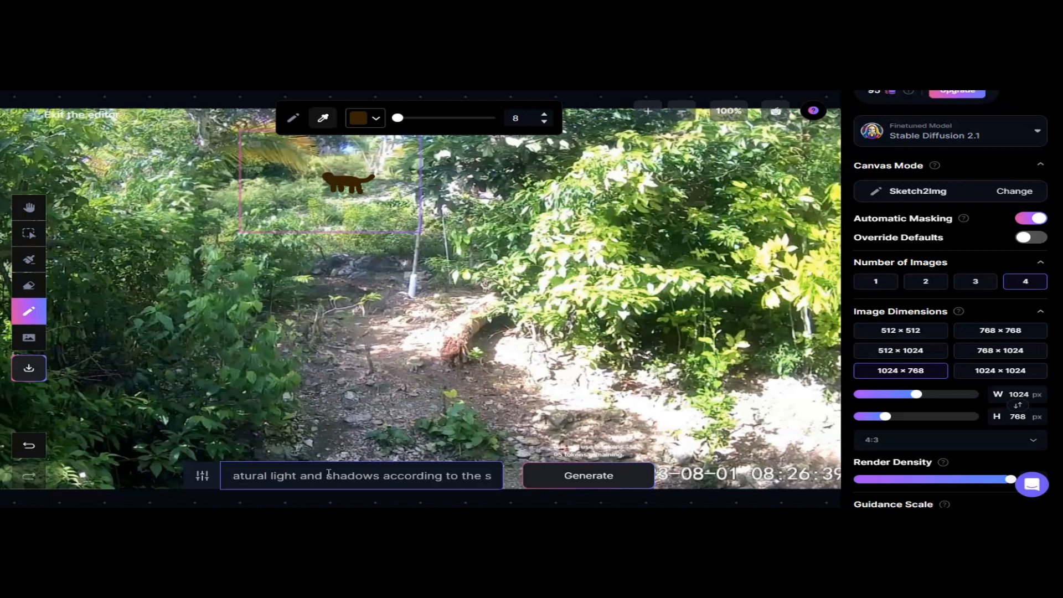
text(urroundings)
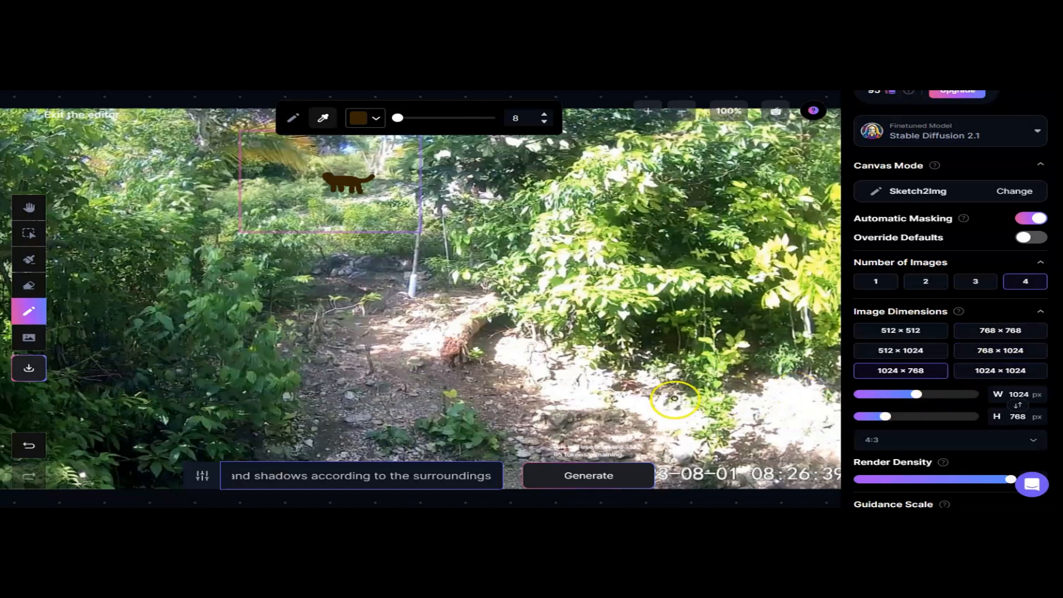
- Generate four images from the dog sketch, compare them and accept the third one
click(583, 485)
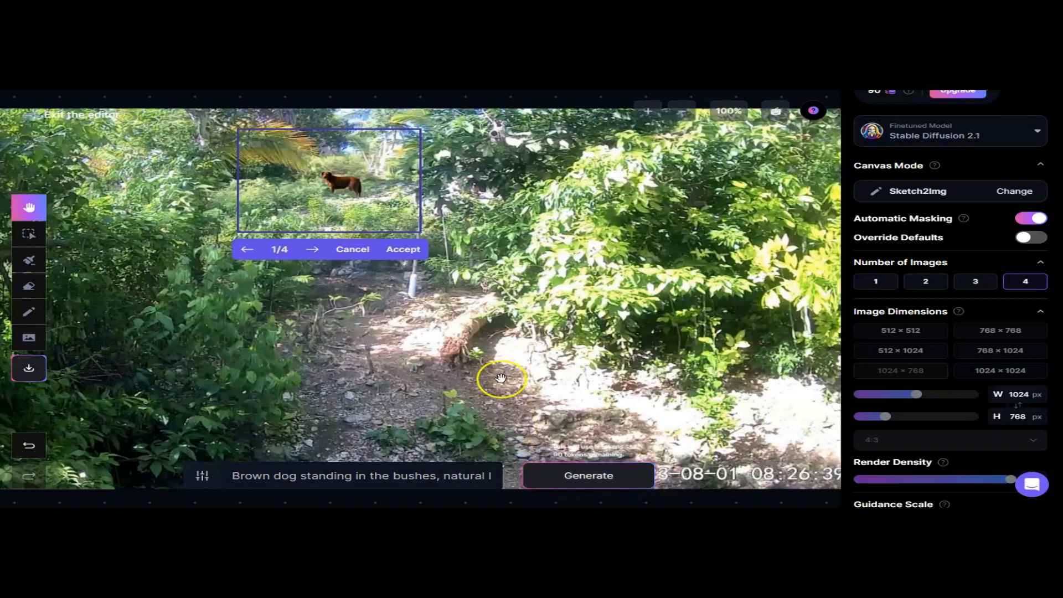
click(316, 250)
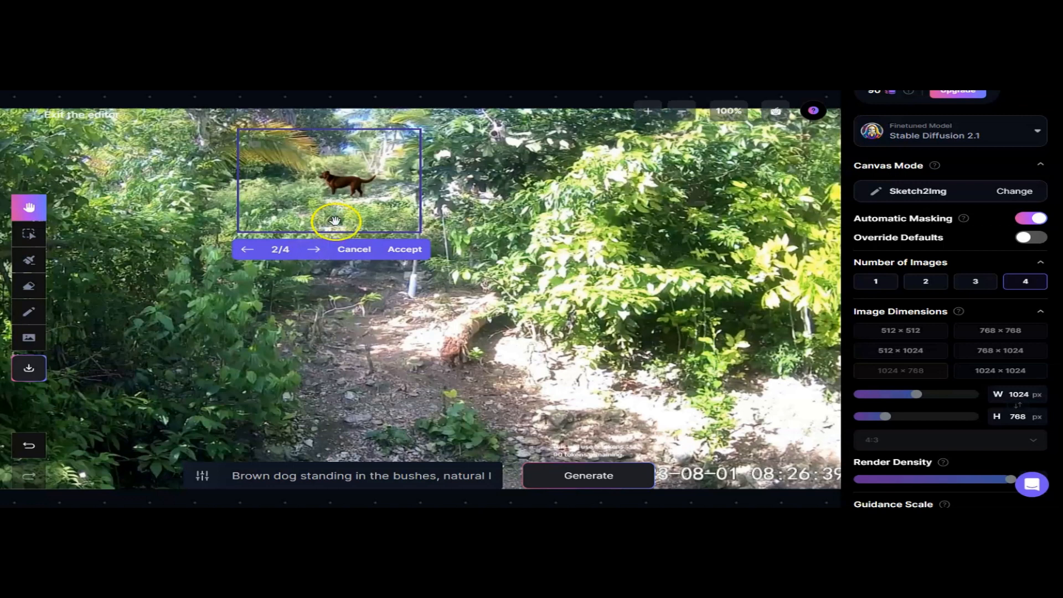
click(314, 258)
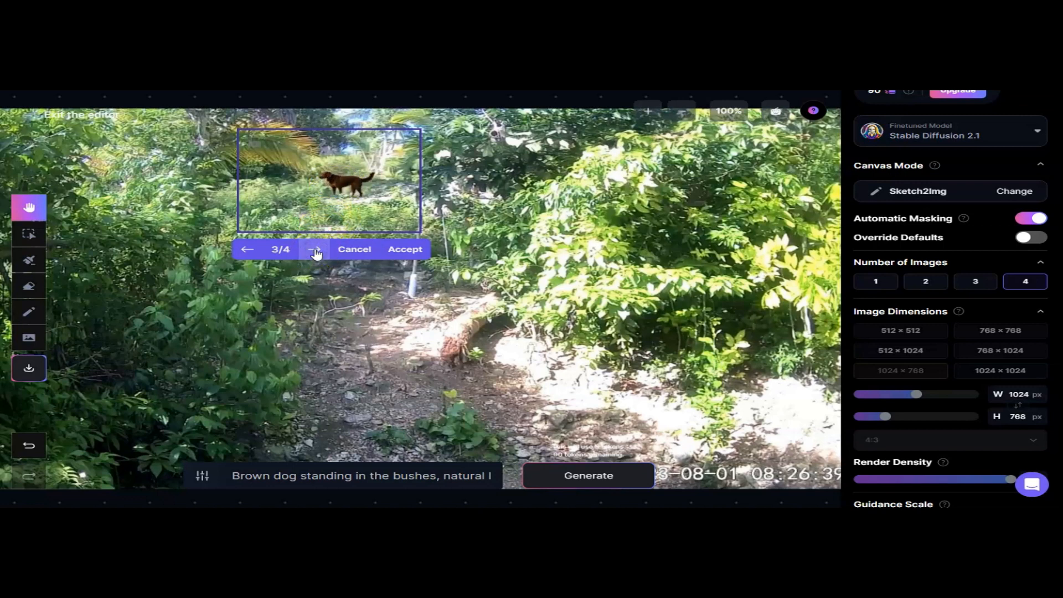
click(315, 253)
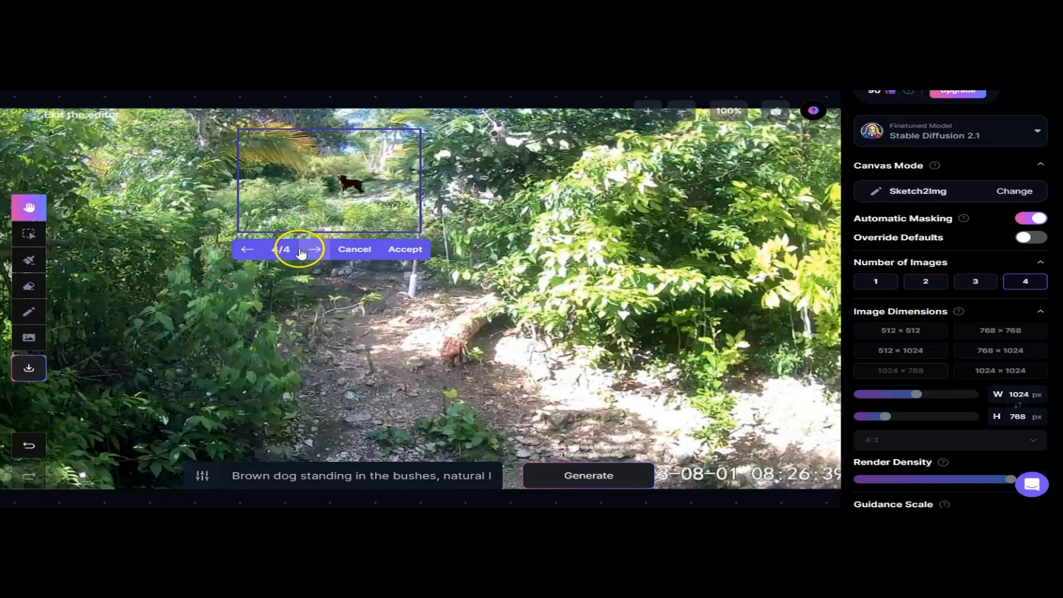
click(242, 250)
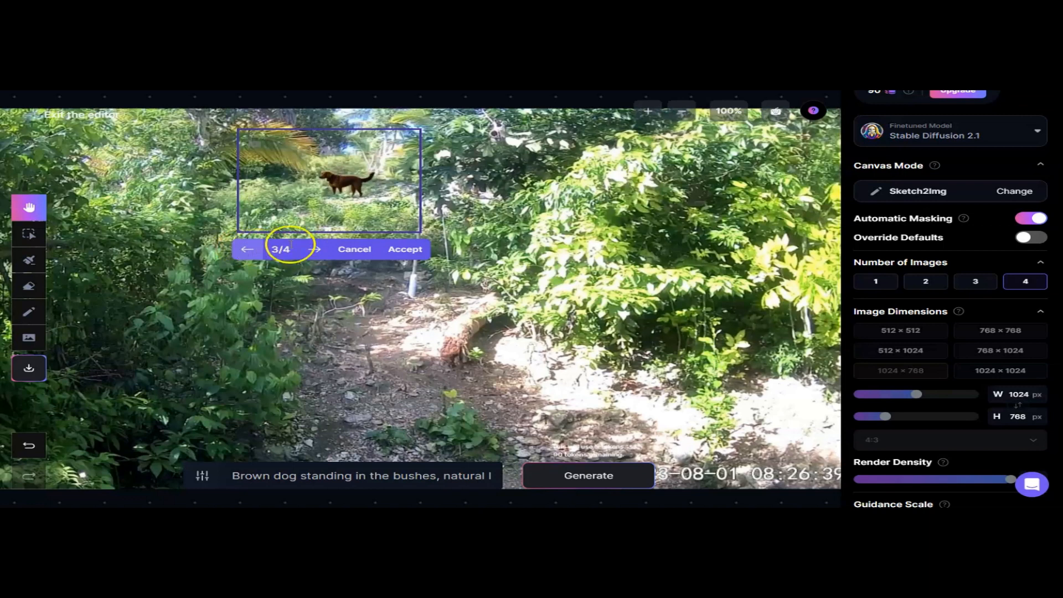
click(417, 252)
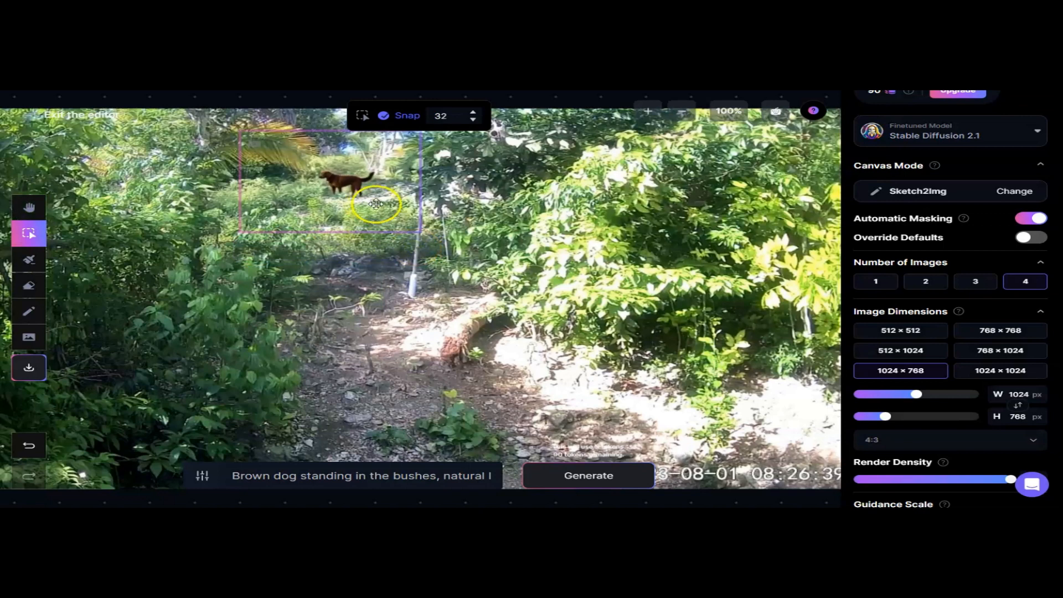
- Move the generation frame down over the far end of the dirt path, below the dog
click(294, 188)
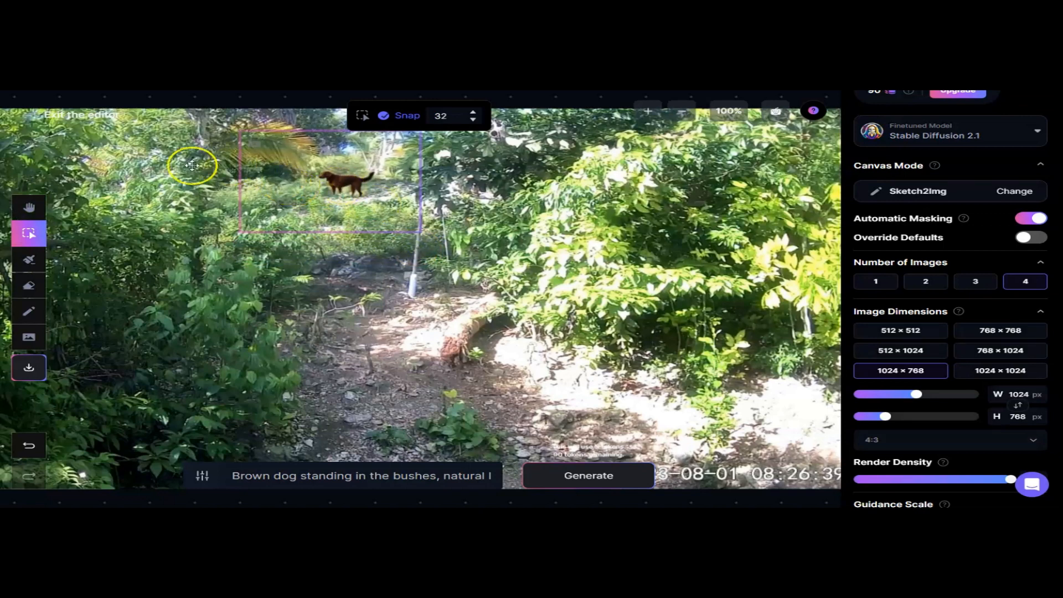
drag(295, 202, 689, 309)
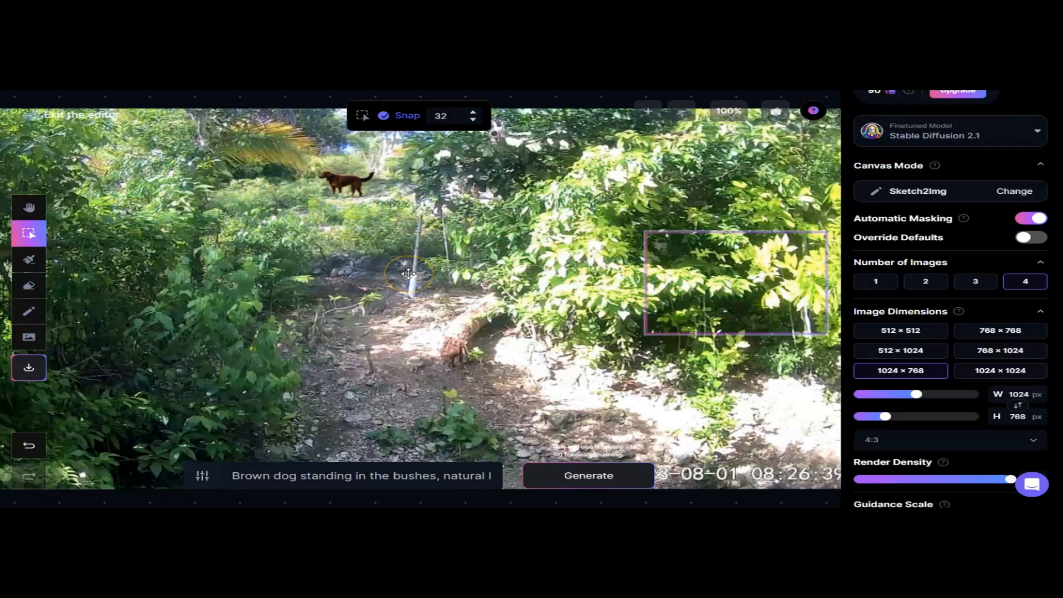
drag(709, 266, 356, 263)
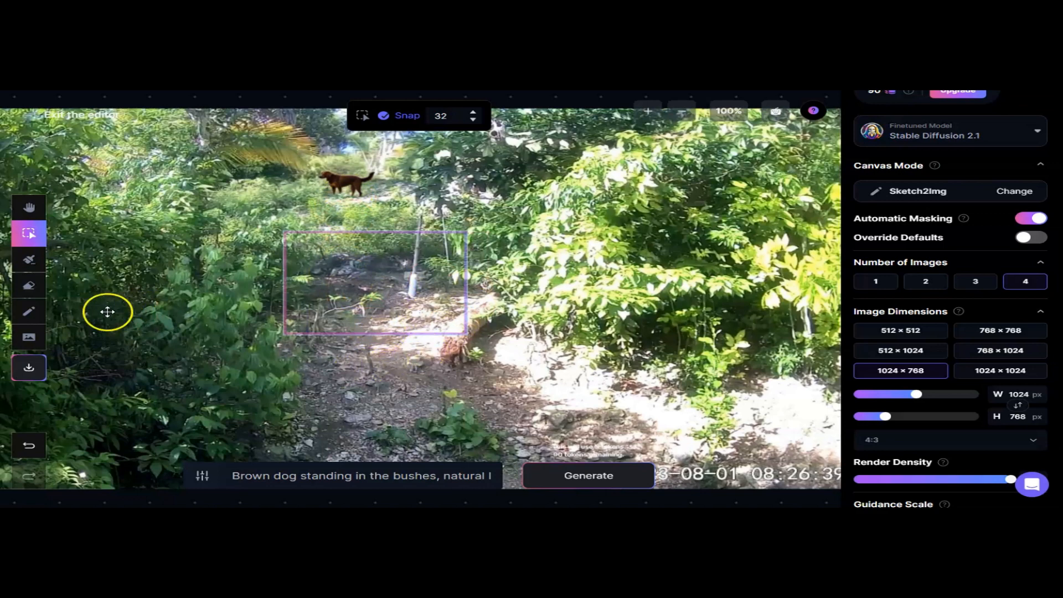
- Set the sketching pencil's colour to off-white #FAF3E7
click(33, 309)
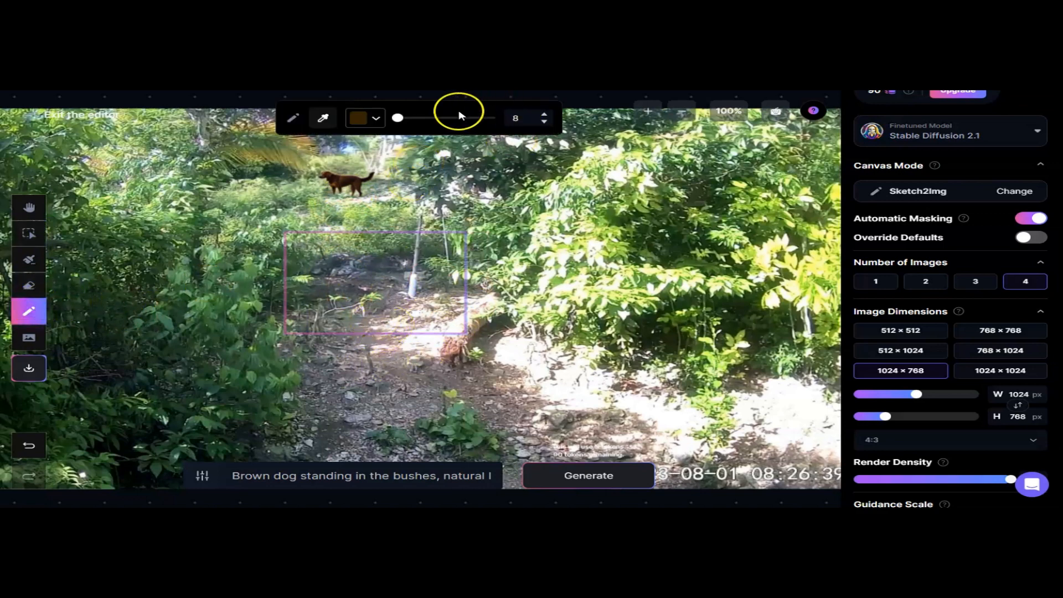
click(376, 118)
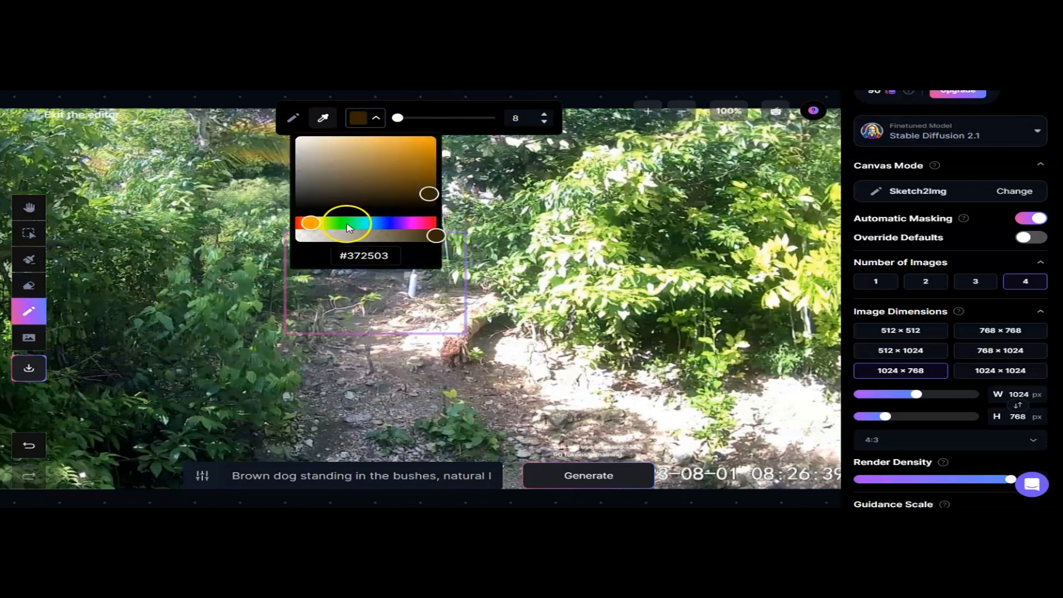
click(299, 137)
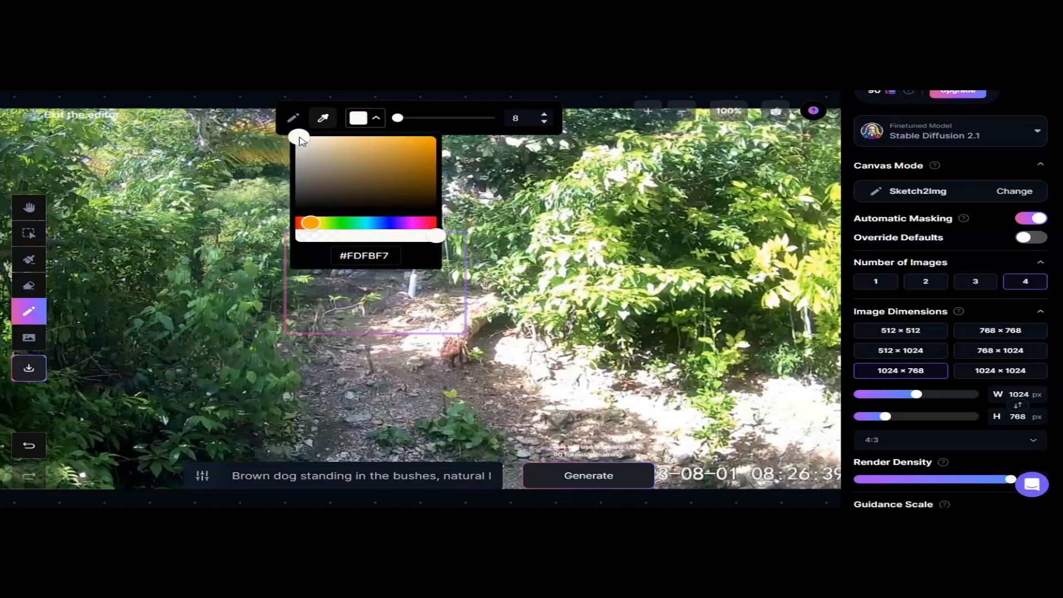
click(305, 138)
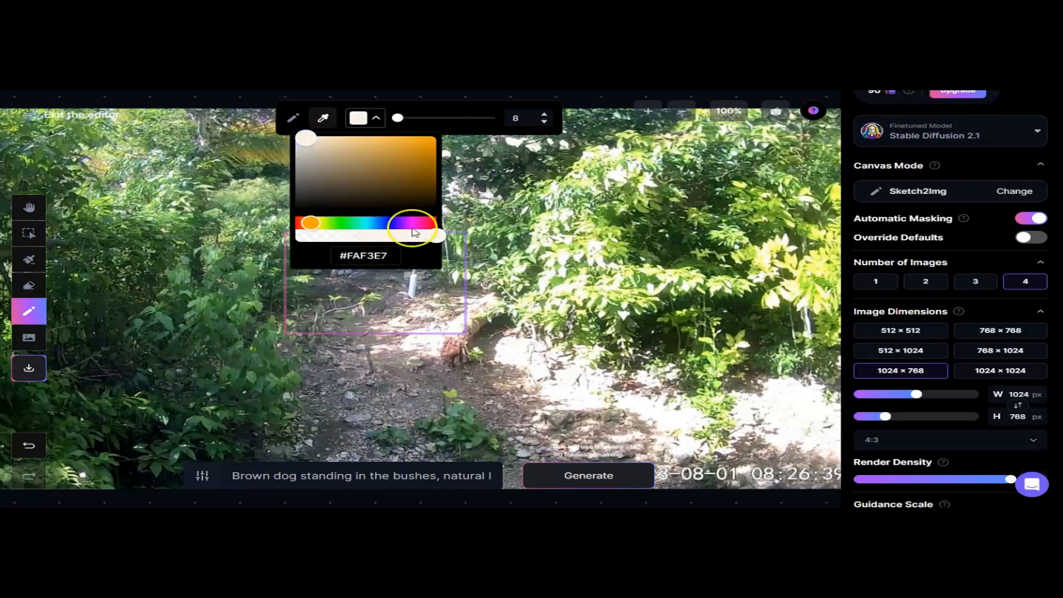
click(413, 110)
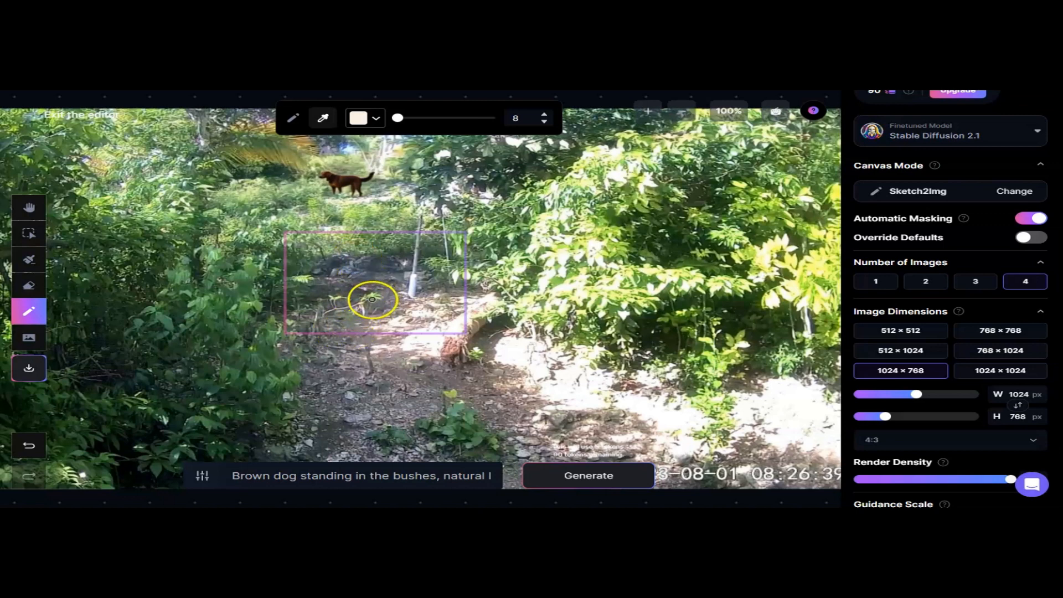
- Sketch an off-white silhouette of a sitting puppy at the far end of the dirt path, below the brown dog
click(349, 264)
mouse_move(354, 293)
mouse_down()
mouse_move(342, 262)
mouse_move(351, 261)
mouse_up()
drag(350, 297, 348, 303)
drag(346, 306, 348, 304)
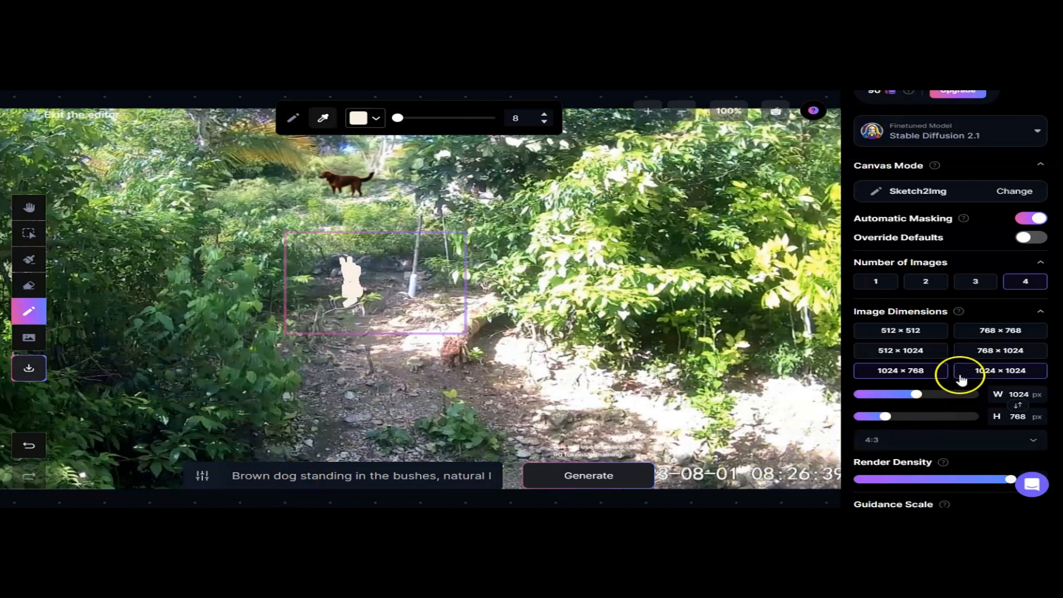
- Set the generation frame to 768 × 1024 with a lower render density, enclosing both the brown dog and the puppy sketch
click(915, 480)
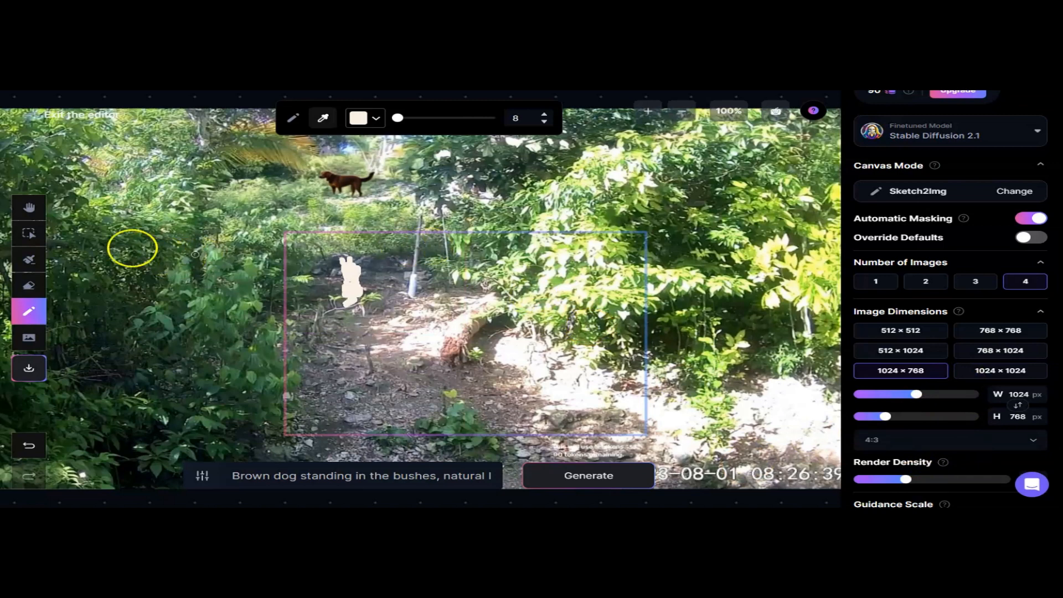
click(29, 233)
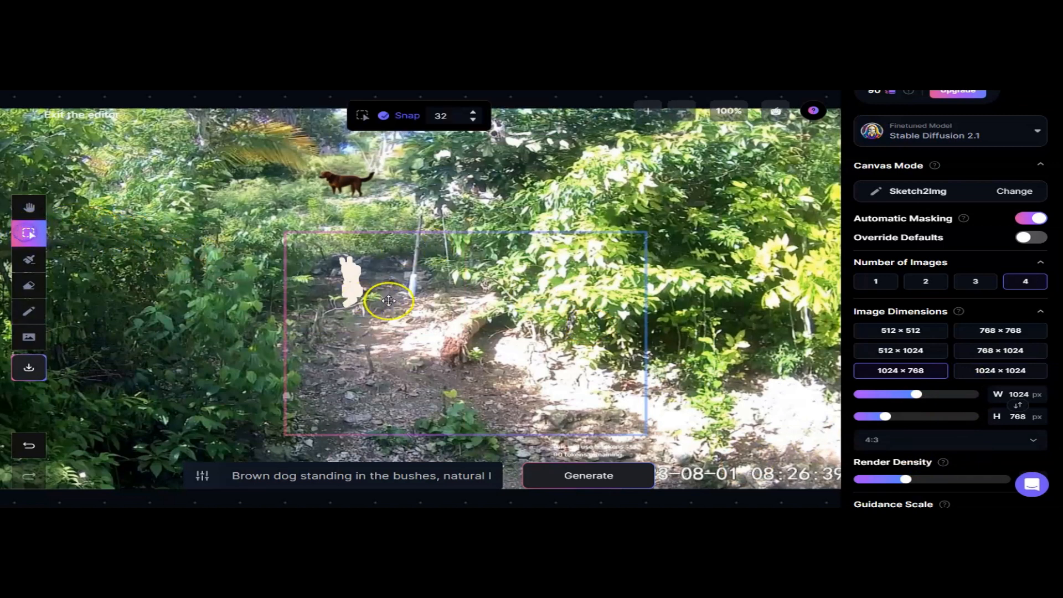
drag(437, 302, 389, 238)
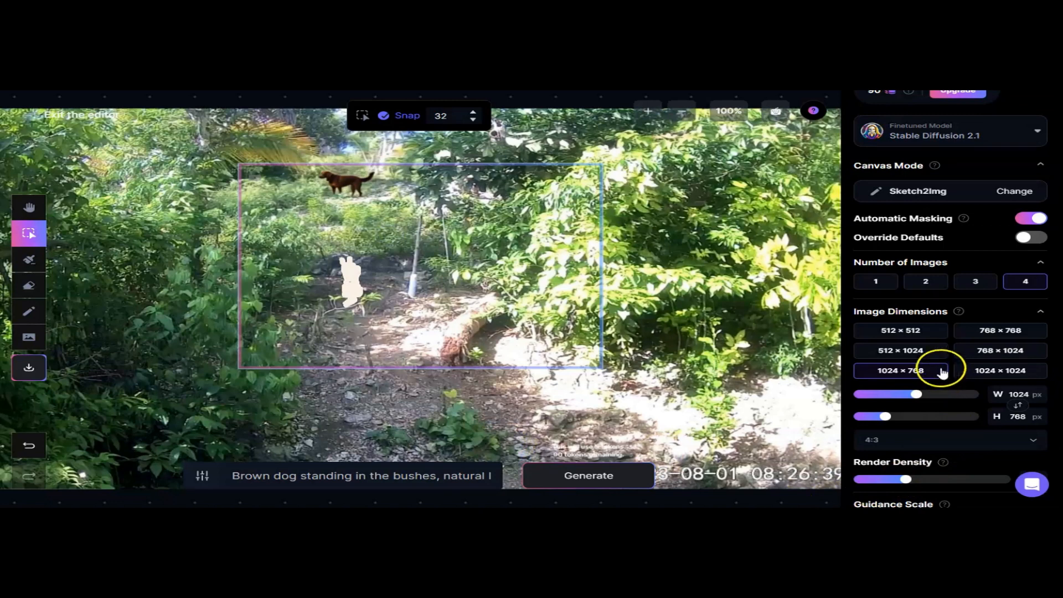
click(979, 352)
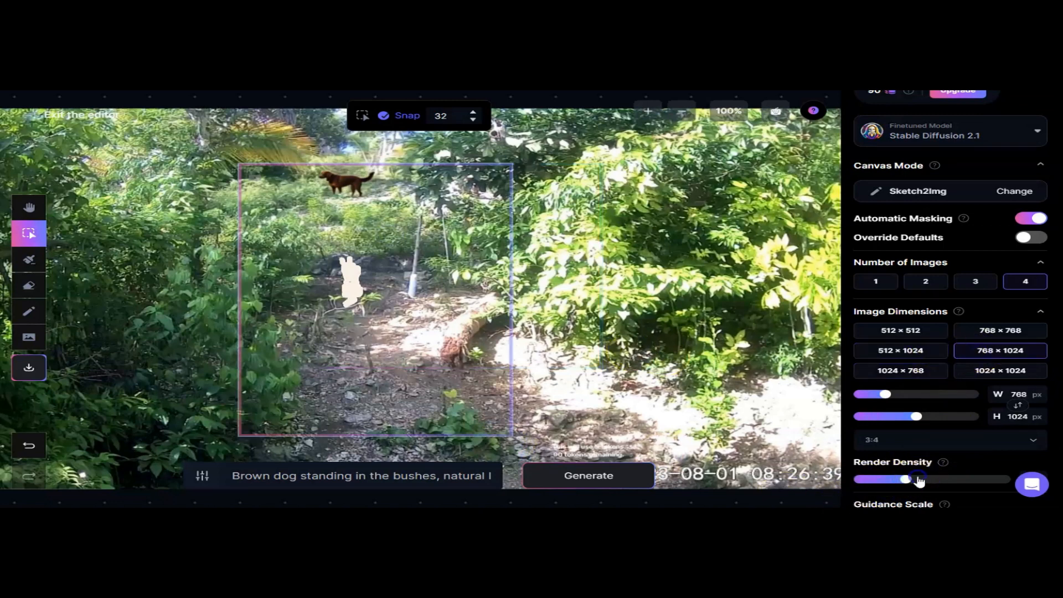
drag(918, 480, 934, 480)
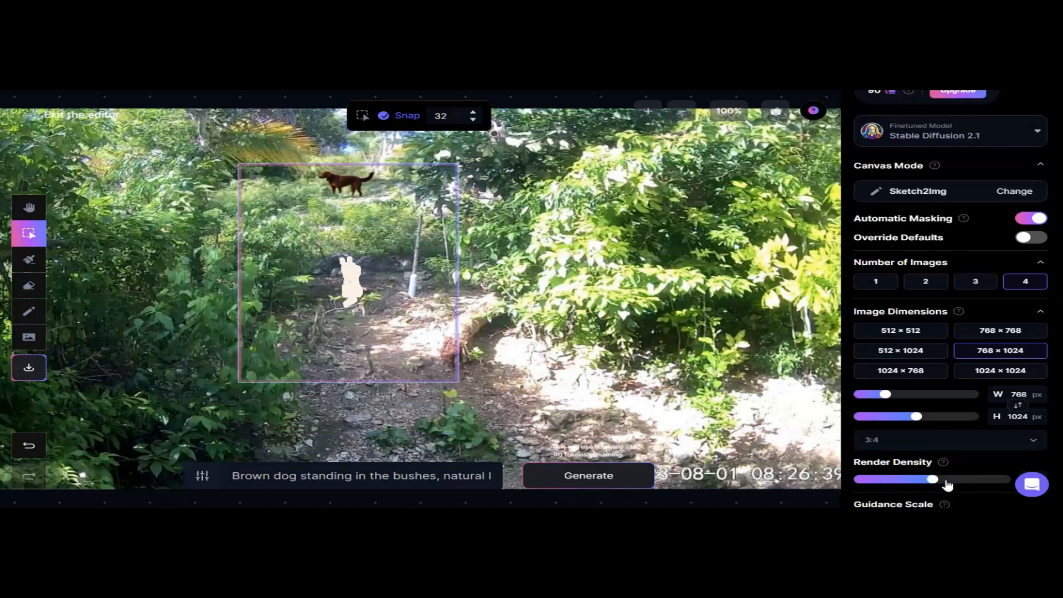
drag(948, 486, 960, 481)
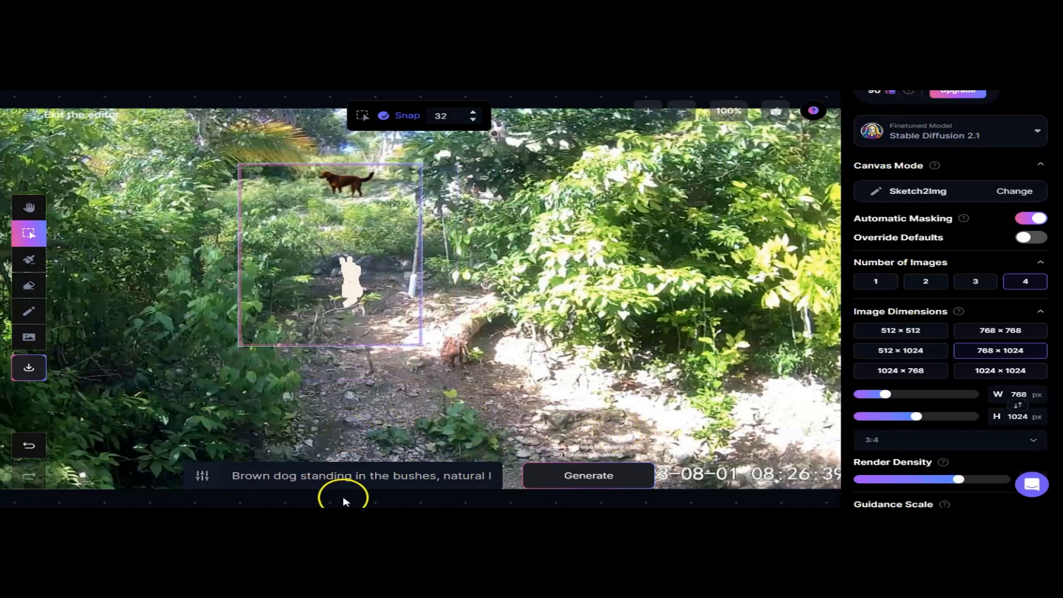
- Replace "Brown dog standing" at the start of the prompt with "White puppy sitting"
drag(301, 478, 232, 479)
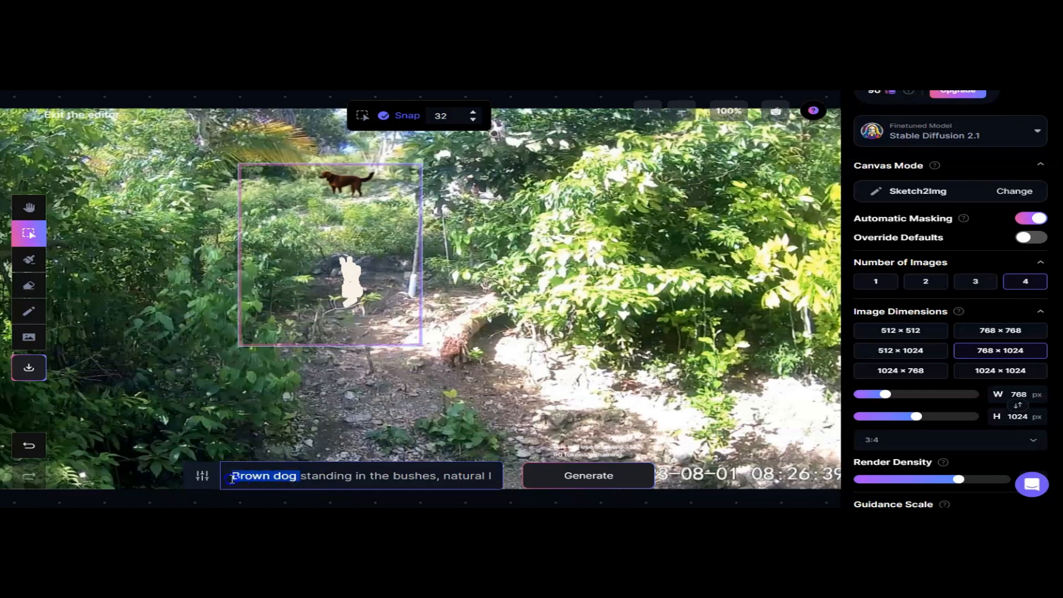
text(White p)
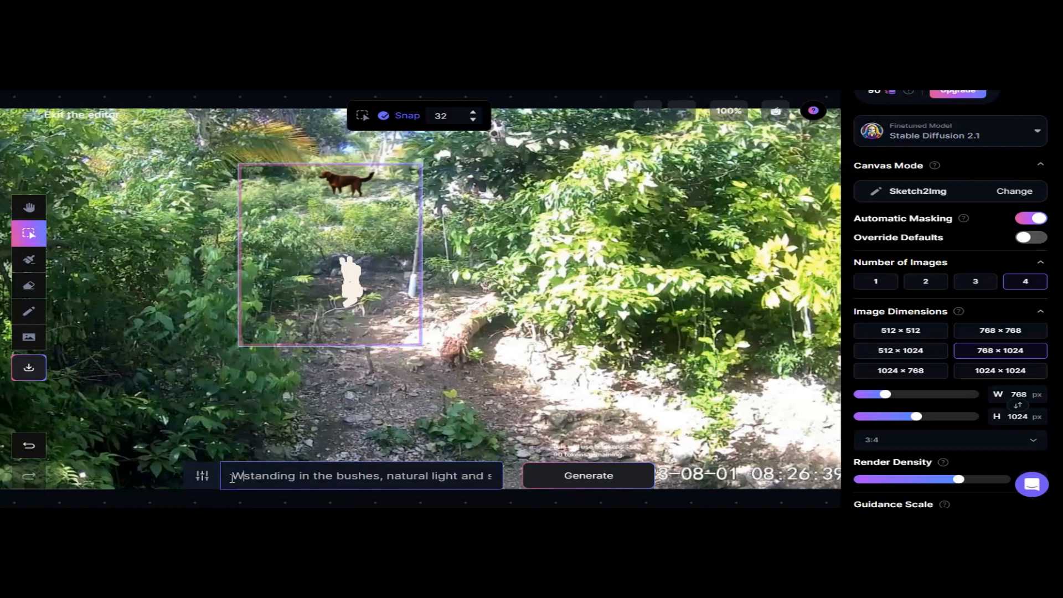
text(uppy )
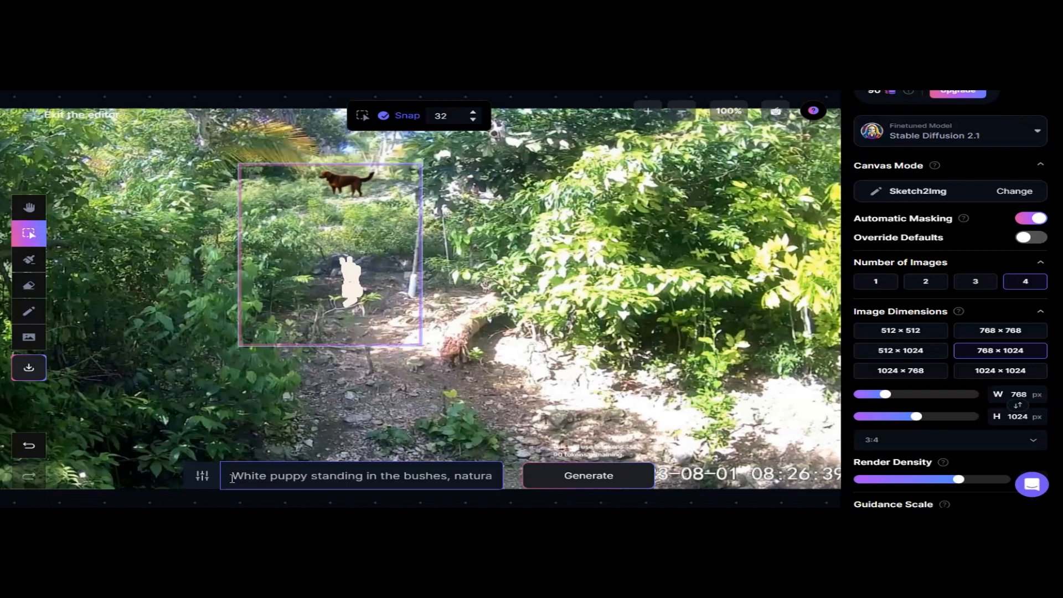
text(sitting)
key(Delete)
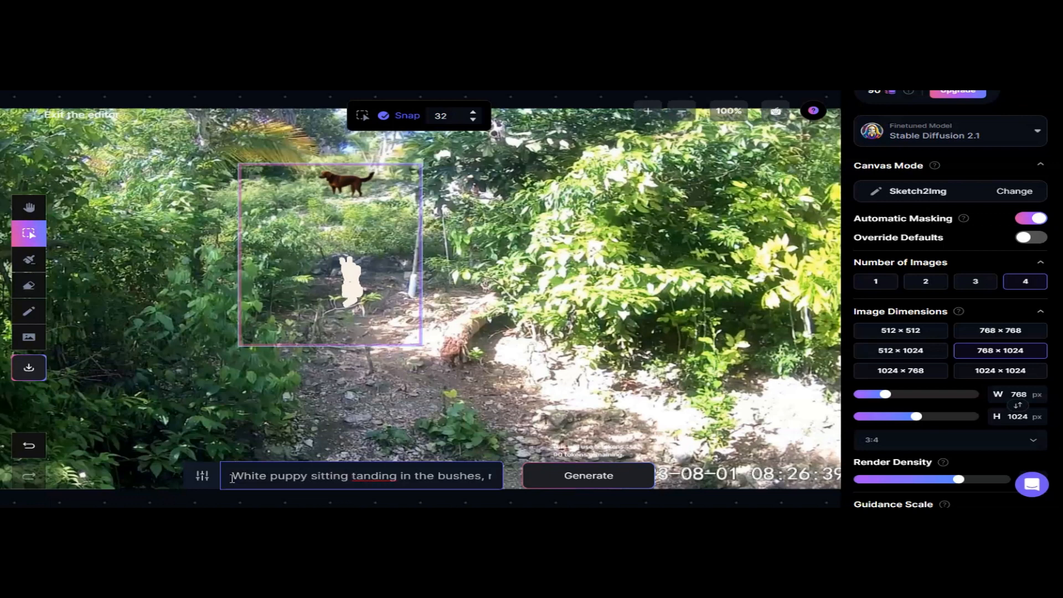
key(Delete)
key(Delete)
key(Delete)
key(Delete)
key(Delete)
key(Delete)
key(Delete)
key(Delete)
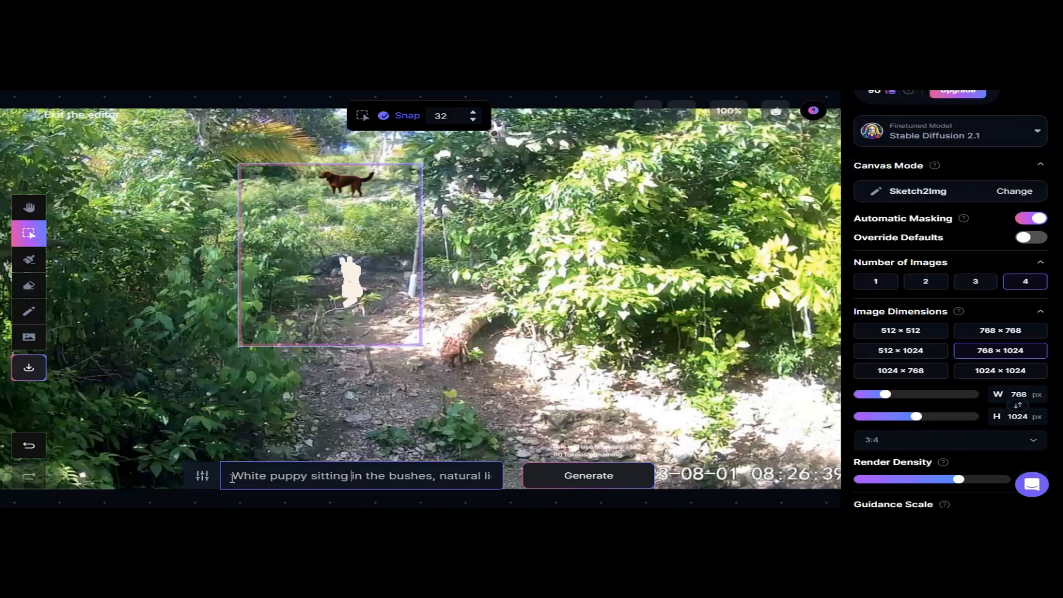
- Insert "on its haunches on the dirt ground looking at the brown dog" after "White puppy sitting" in the prompt
text(on t)
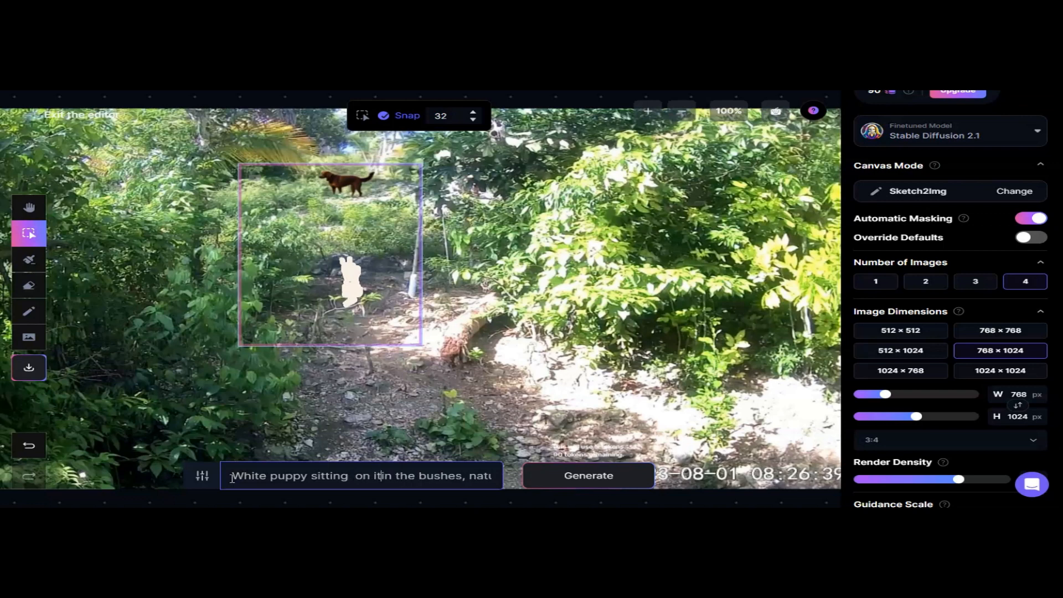
key(BackSpace)
key(BackSpace)
key(BackSpace)
key(BackSpace)
key(BackSpace)
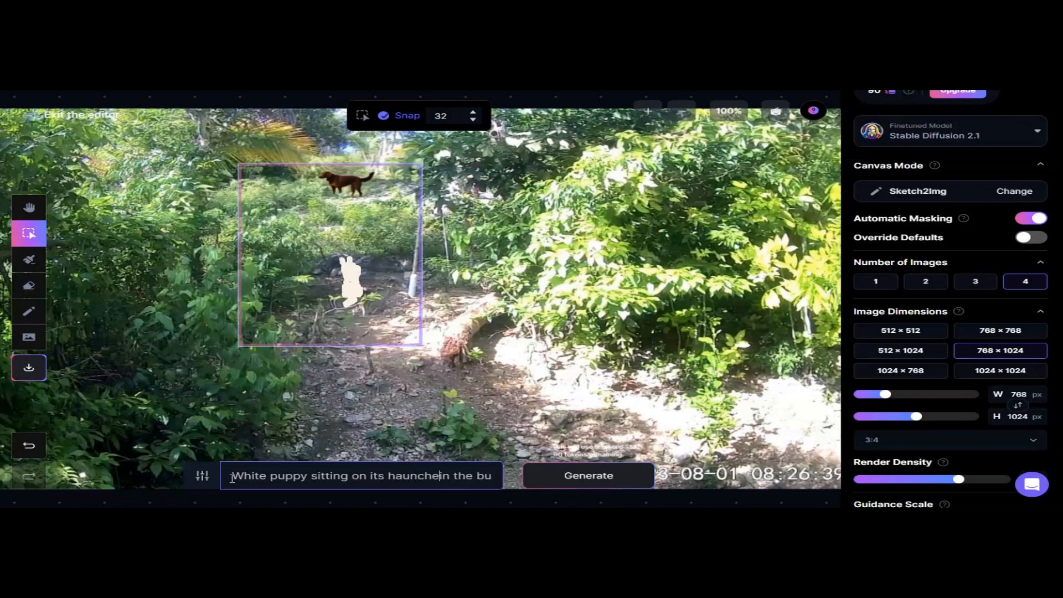
text(g)
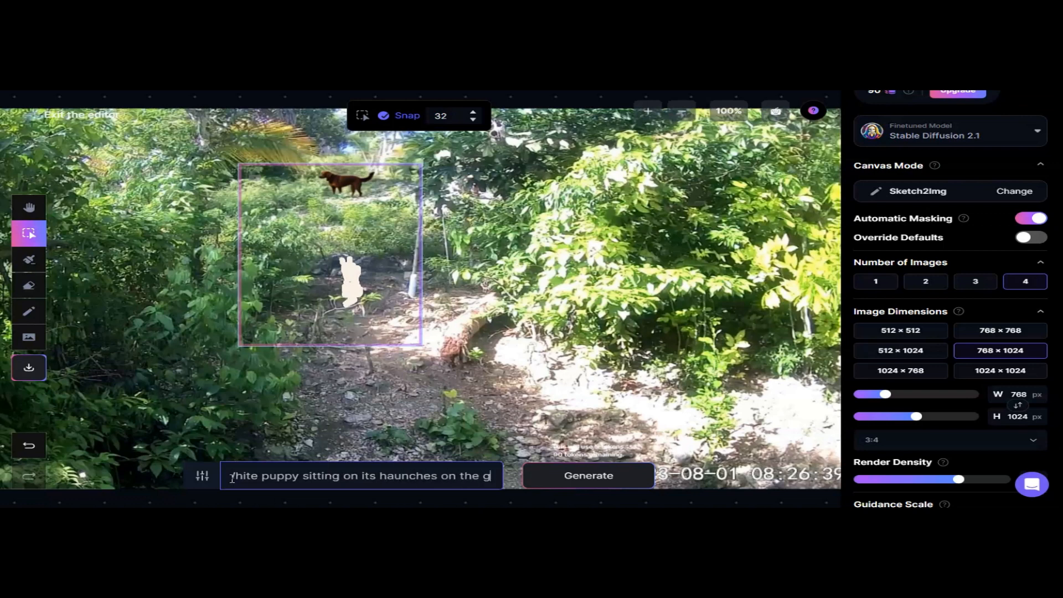
text(irt )
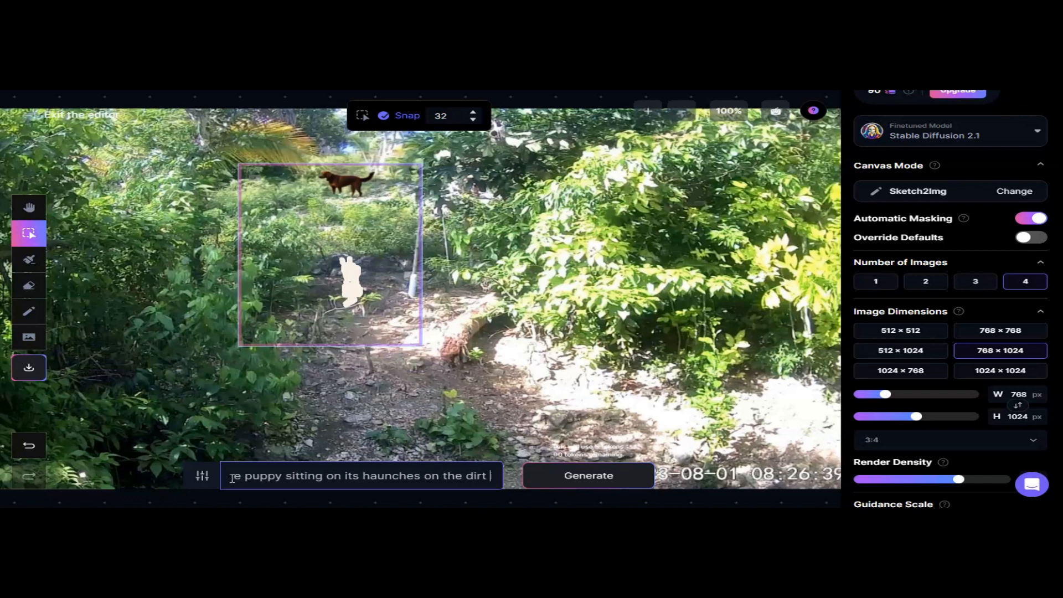
text(ground )
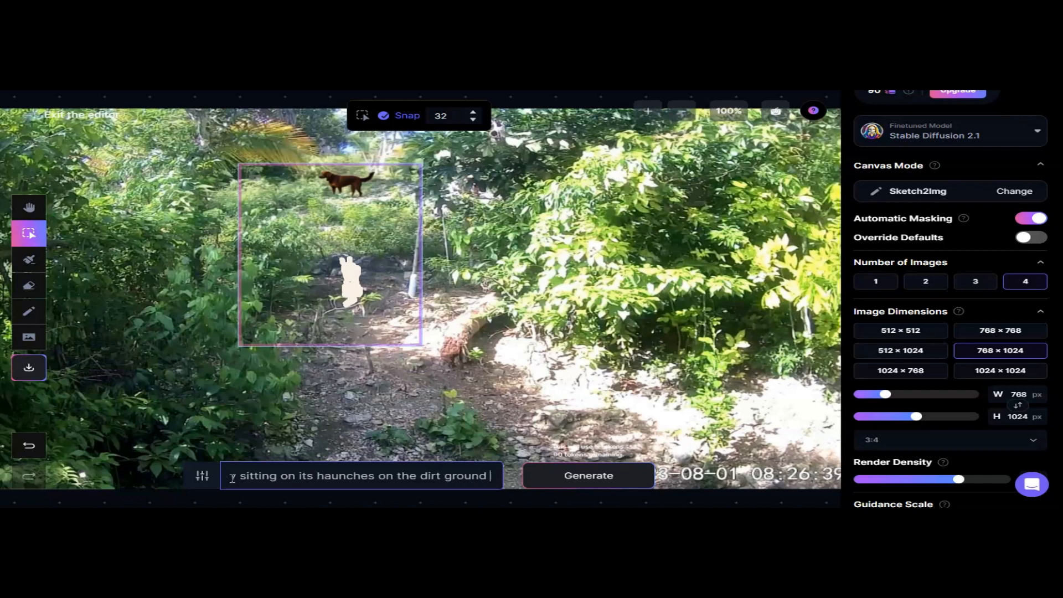
text(looking at the )
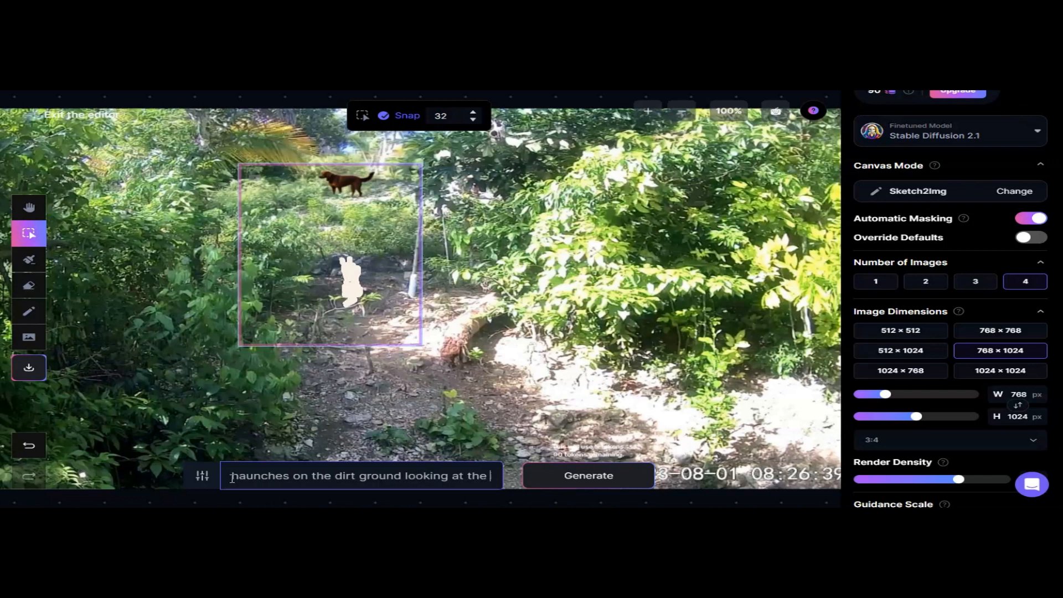
text(brow)
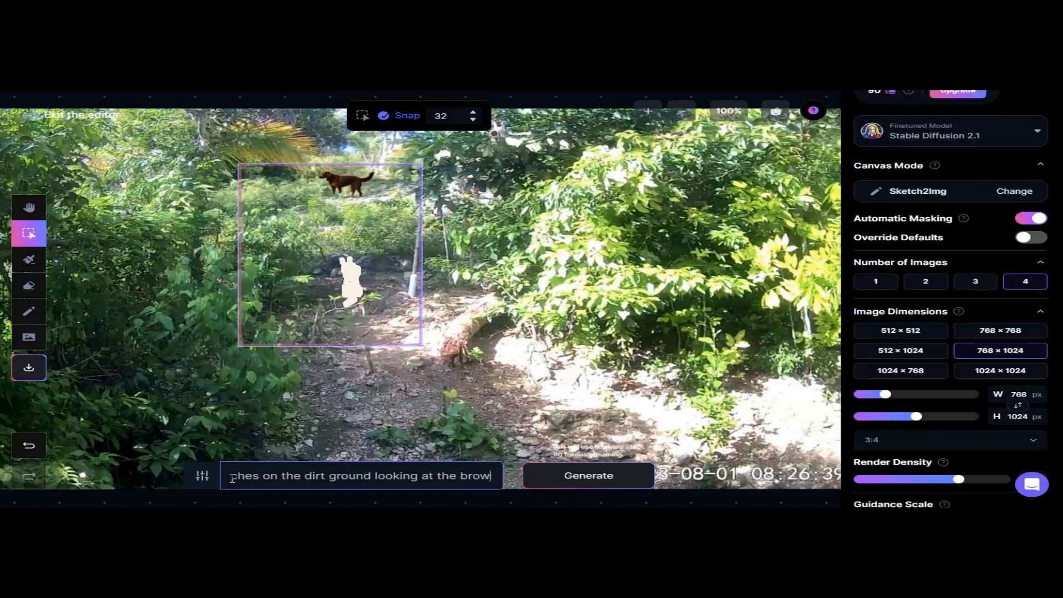
text(n dog)
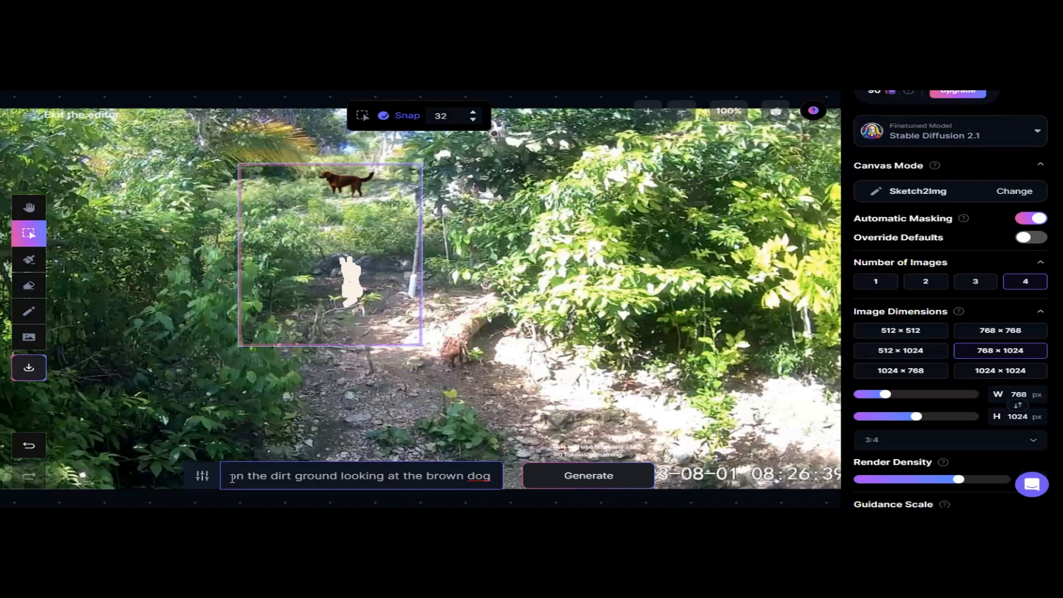
text(in the bushes,)
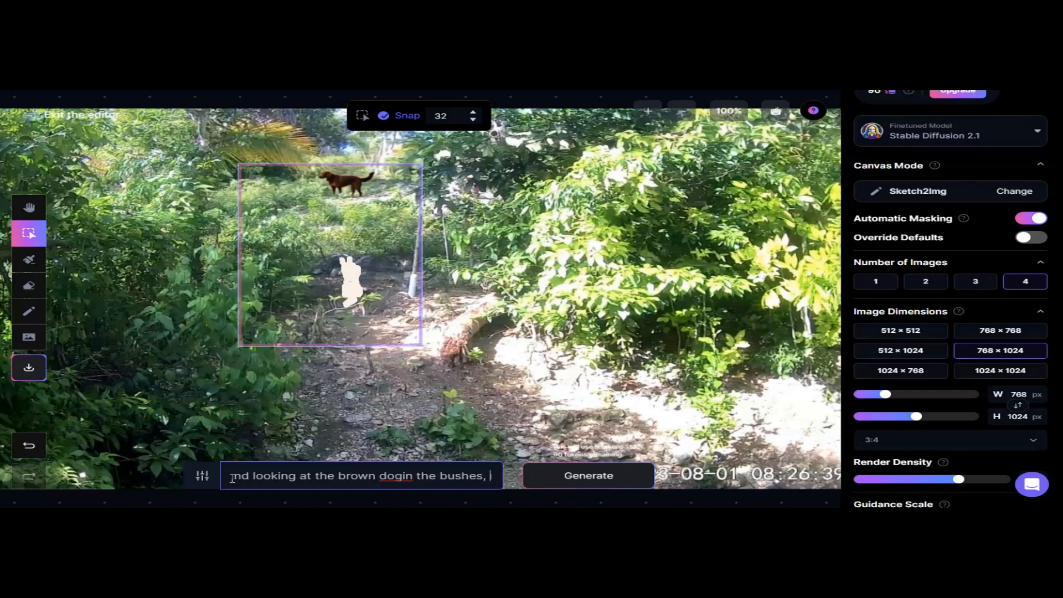
key(ctrl+v)
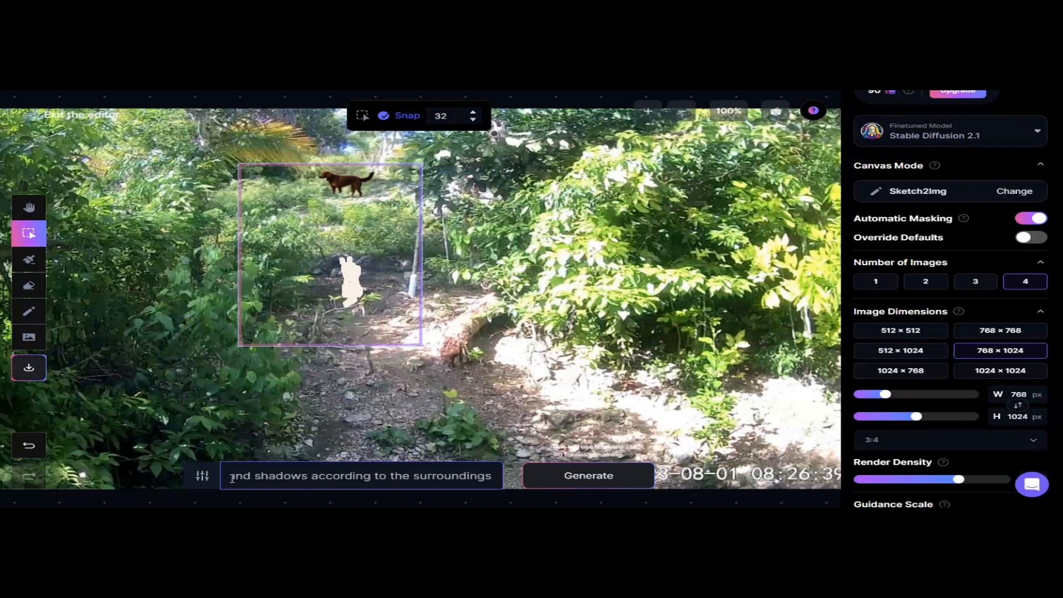
- Remove "in the bushes" from the prompt so that "looking at the brown dog" is followed directly by ", natural light"
key(Home)
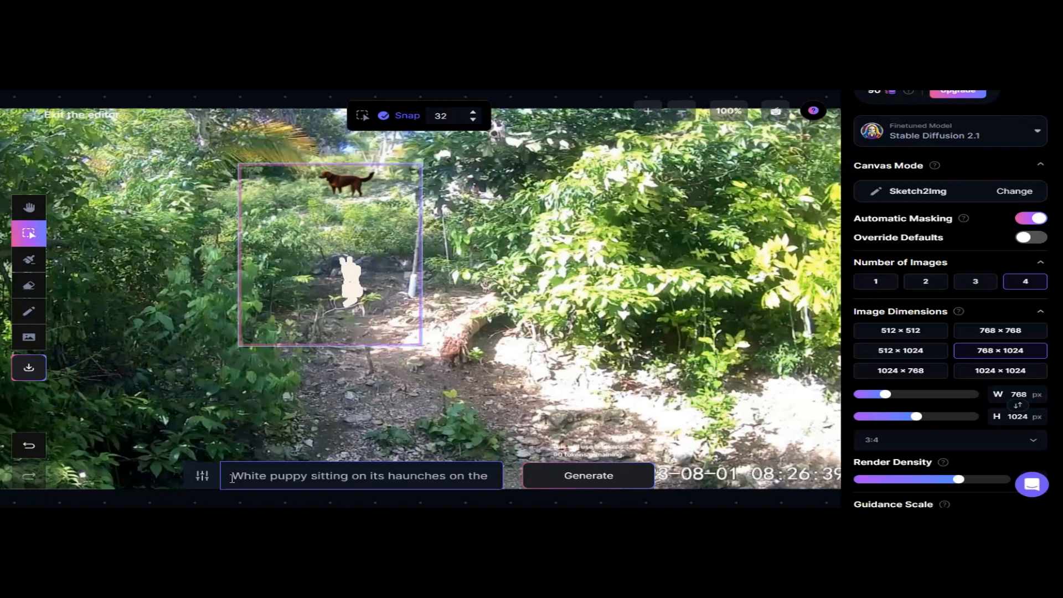
key(Right)
key(Right)
key(Right)
key(Right)
key(Right)
key(Right)
key(Right)
key(Right)
key(Right)
key(Right)
key(Right)
key(Right)
key(Right)
key(Right)
key(Right)
key(Right)
key(Right)
key(Right)
key(Right)
key(Right)
key(Right)
key(Right)
key(Right)
key(Right)
key(Right)
key(Right)
key(Right)
key(Right)
key(Right)
key(Right)
key(Right)
key(Right)
key(Right)
key(Right)
key(Right)
key(Right)
key(Right)
key(Right)
key(Right)
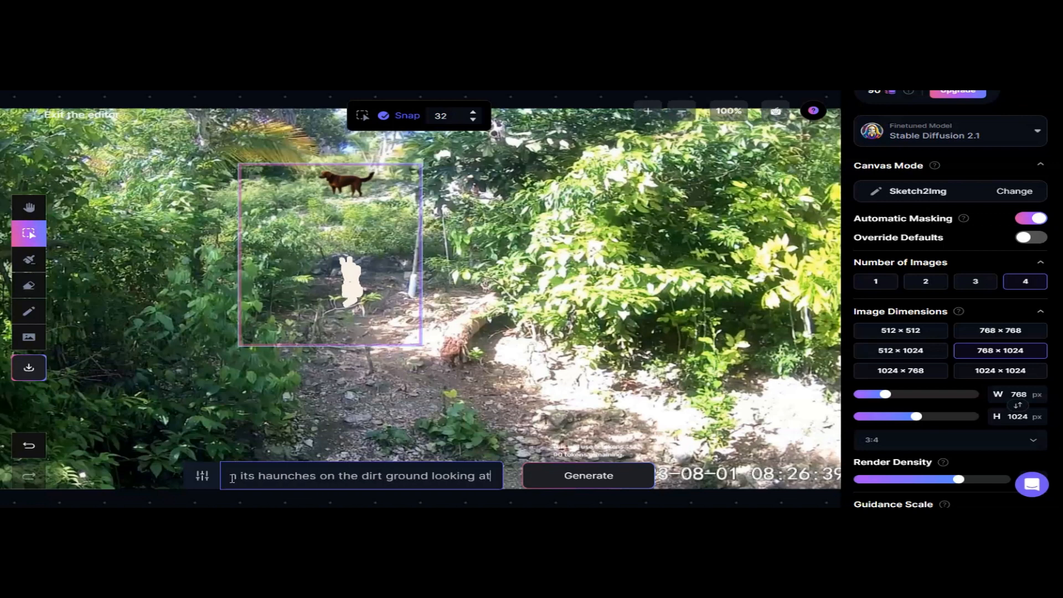
text(the brown d)
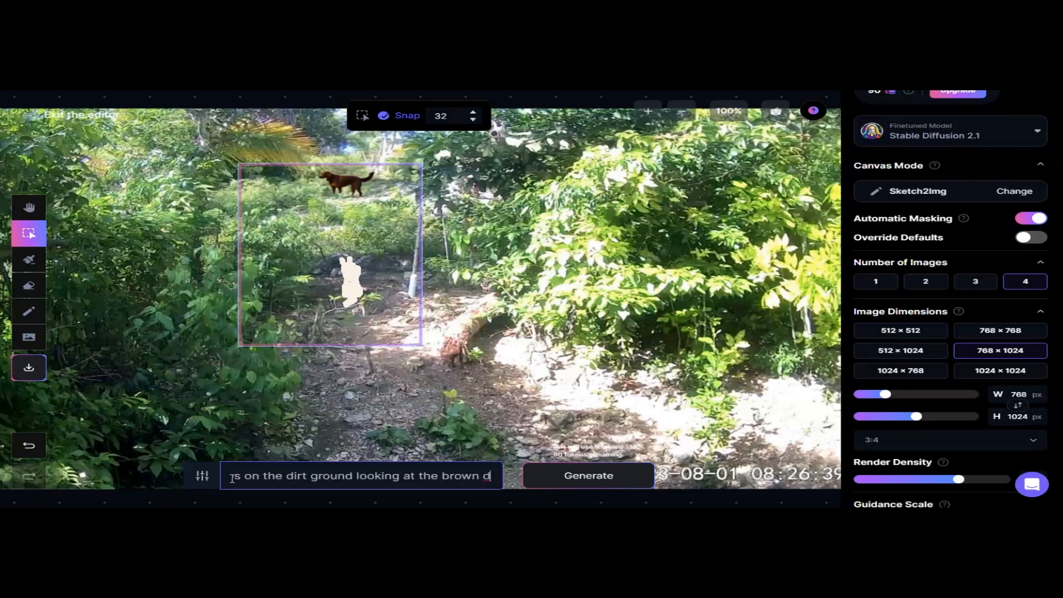
text(og)
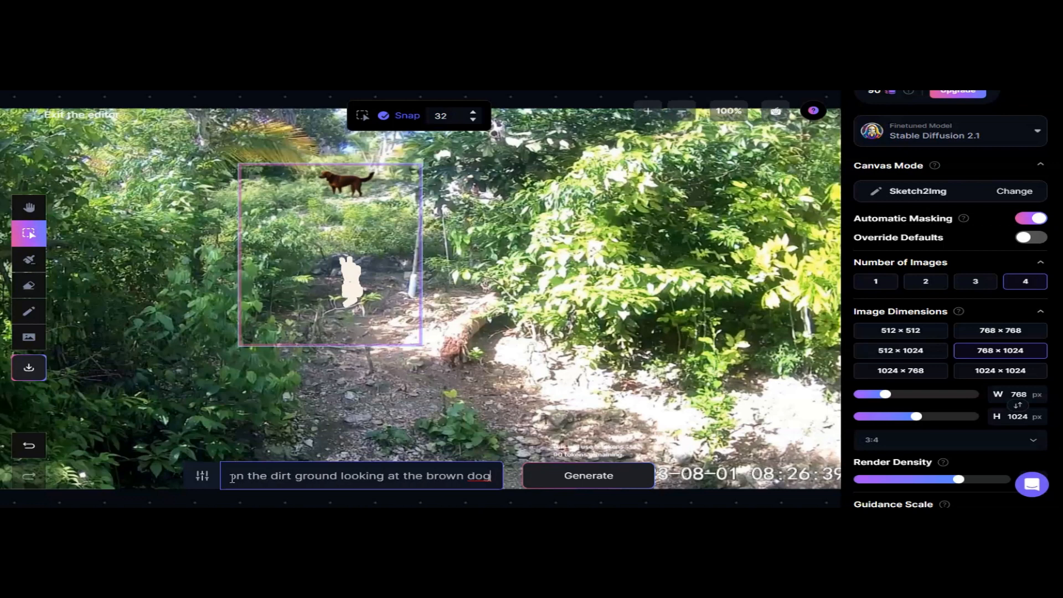
text(in the bushes,)
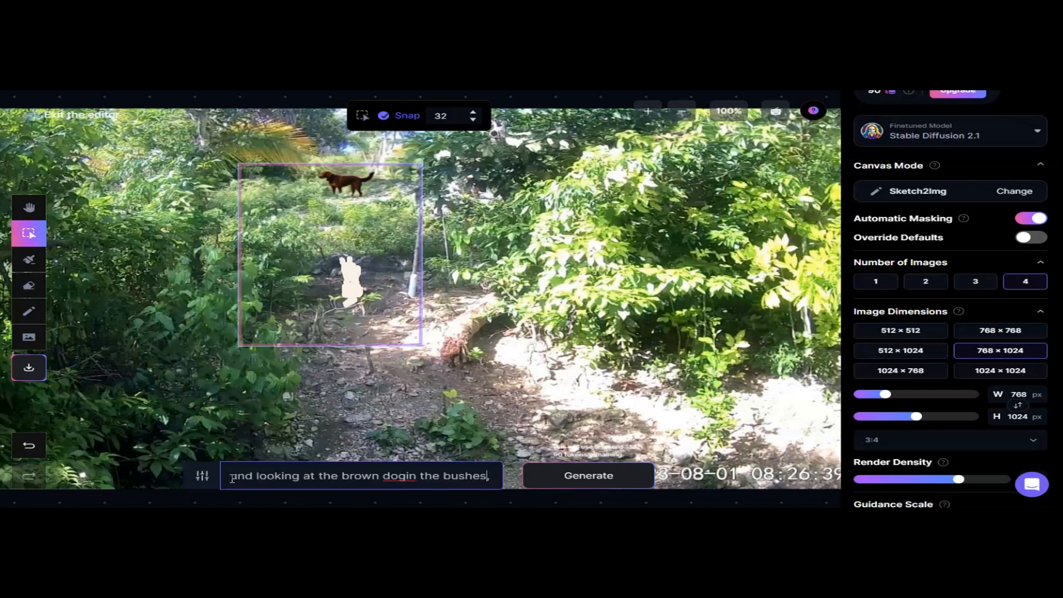
key(BackSpace)
key(BackSpace)
key(BackSpace)
key(BackSpace)
key(BackSpace)
key(BackSpace)
key(BackSpace)
key(BackSpace)
key(BackSpace)
key(BackSpace)
key(BackSpace)
key(BackSpace)
click(473, 484)
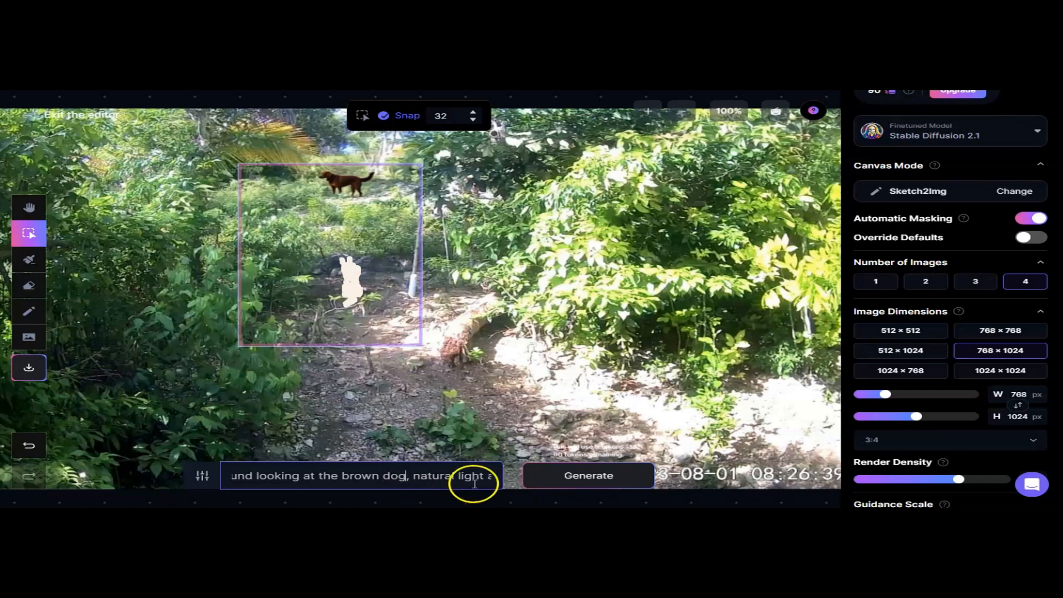
- Shift the generation frame slightly up, generate four images from the puppy sketch and accept the third one
click(414, 321)
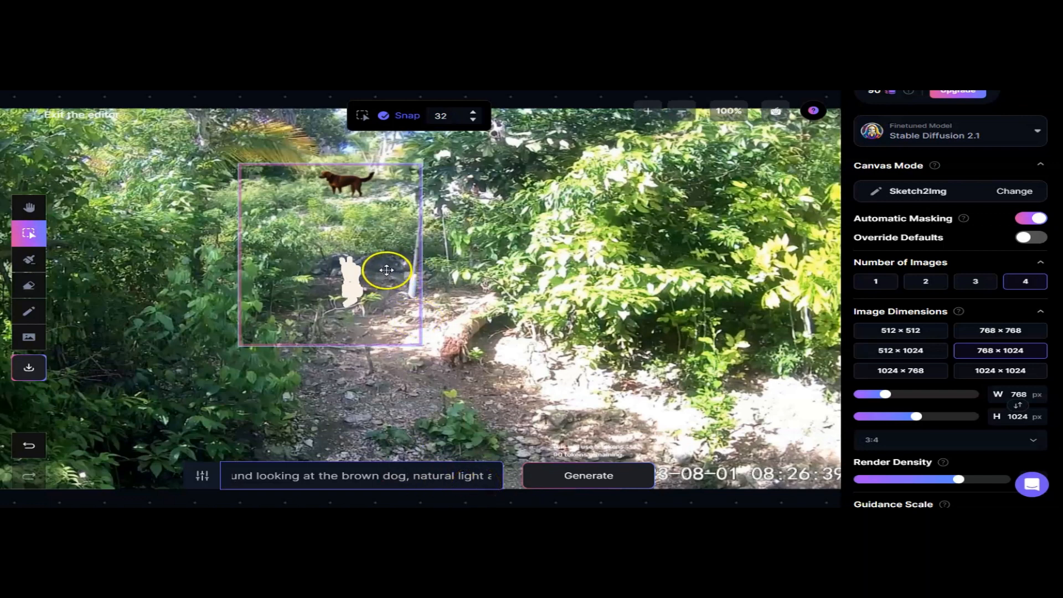
drag(387, 269, 391, 260)
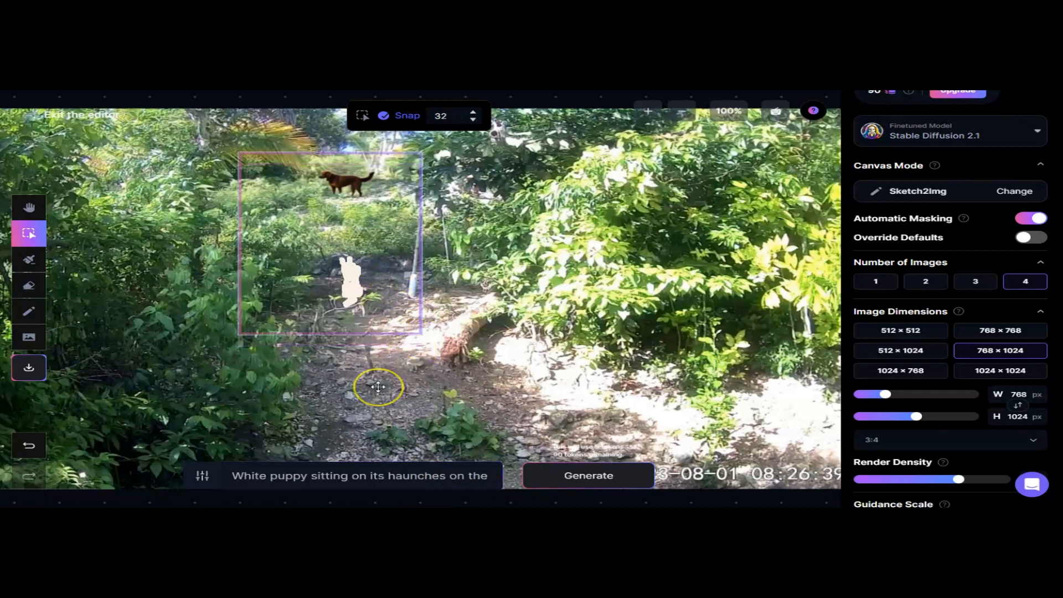
click(549, 485)
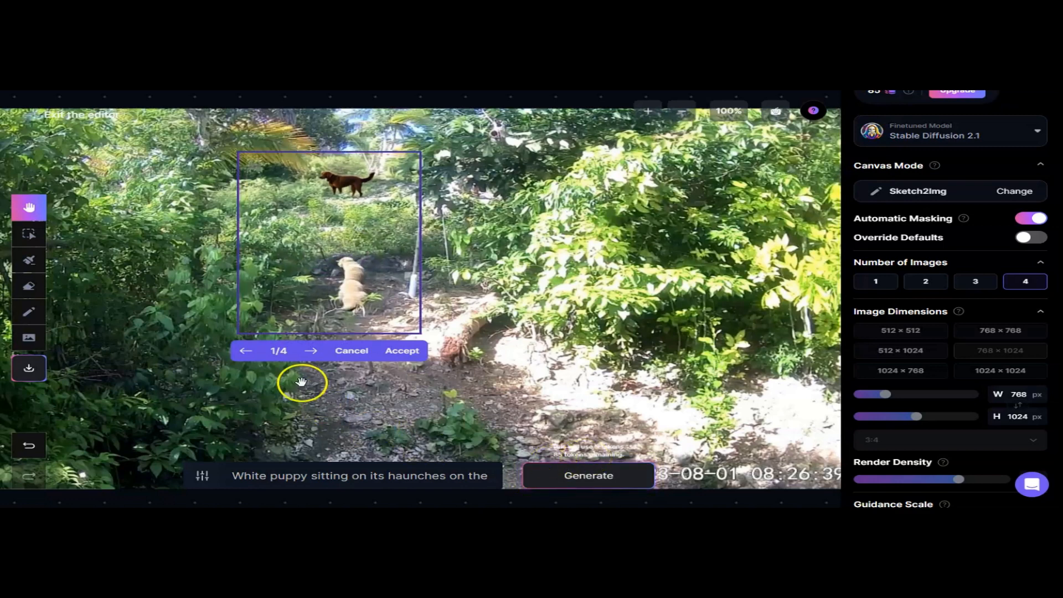
click(313, 357)
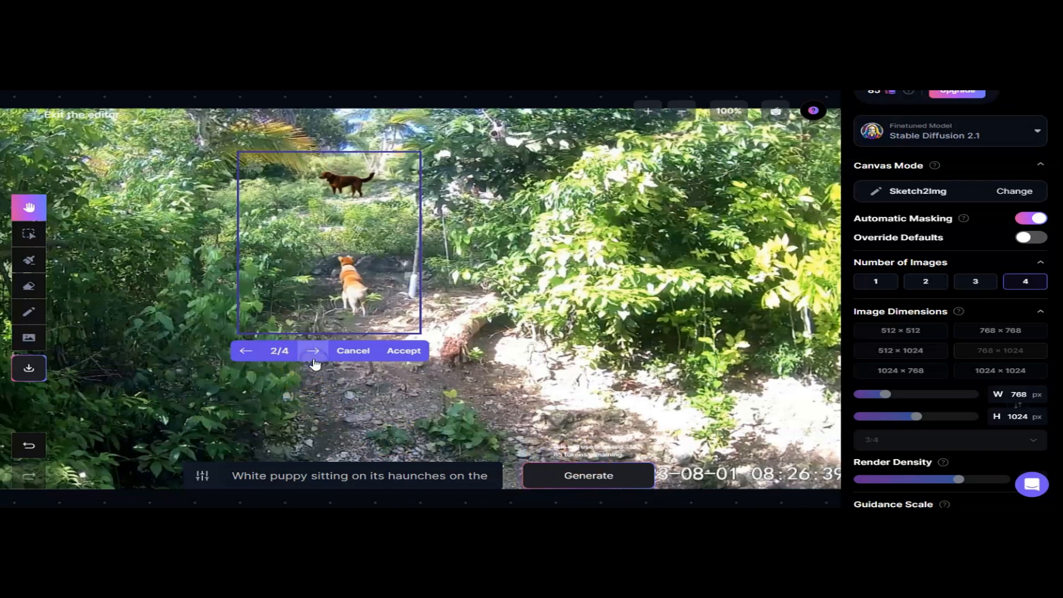
click(314, 360)
click(314, 357)
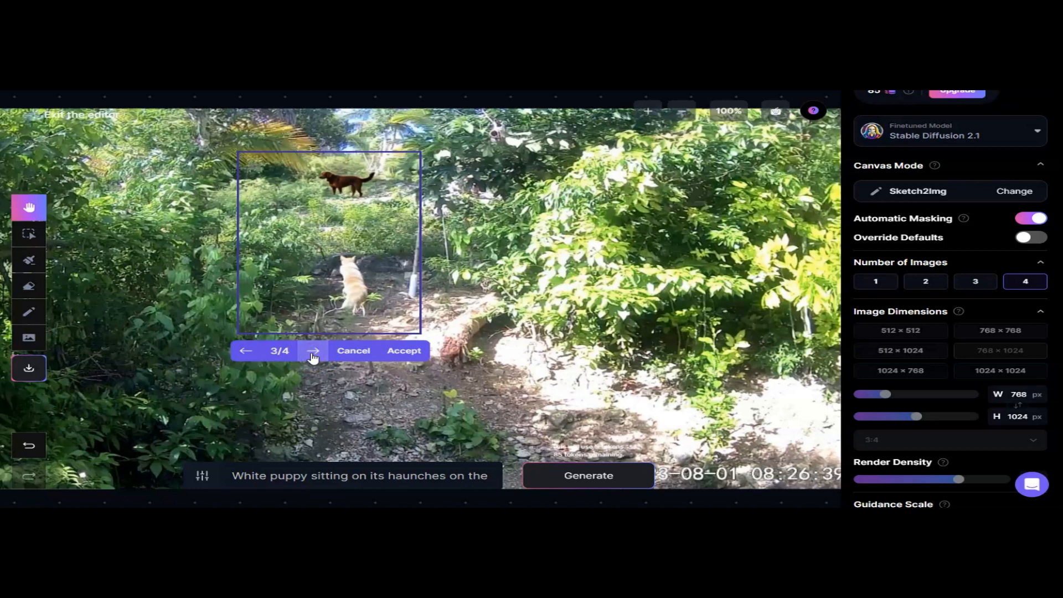
click(313, 358)
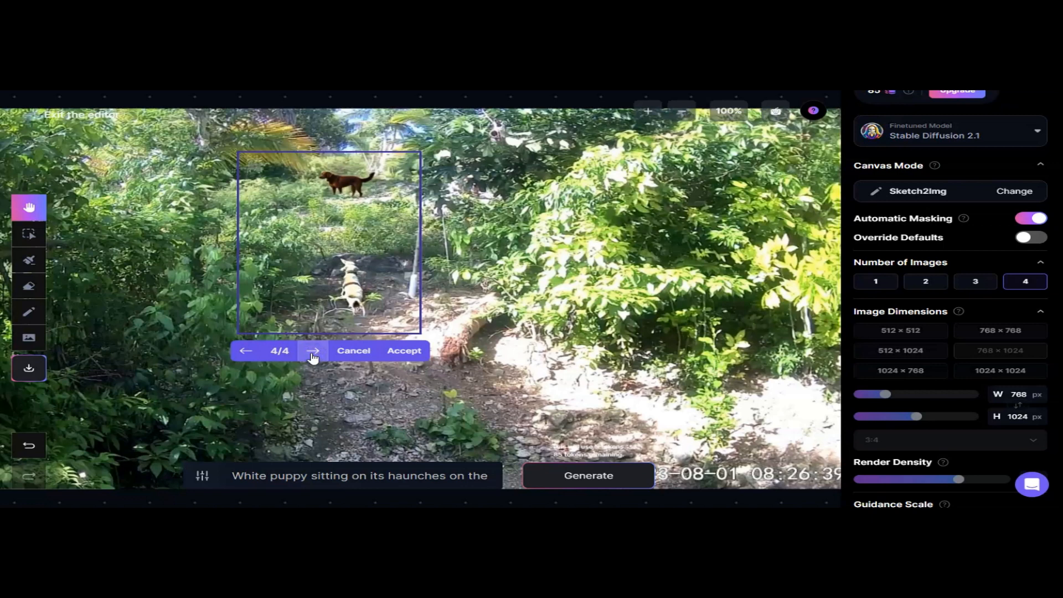
click(246, 351)
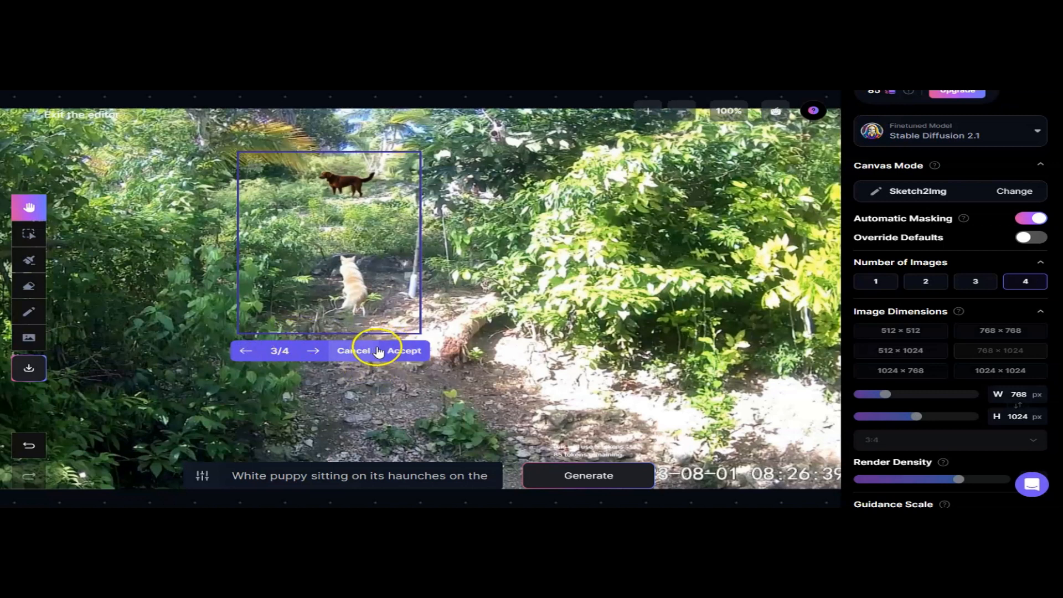
click(405, 350)
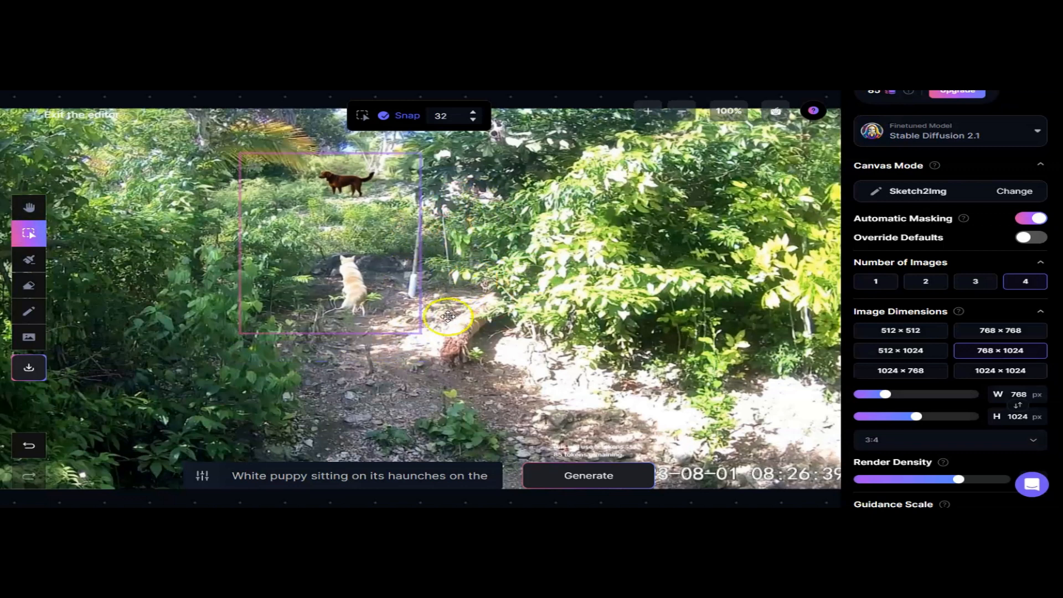
click(682, 110)
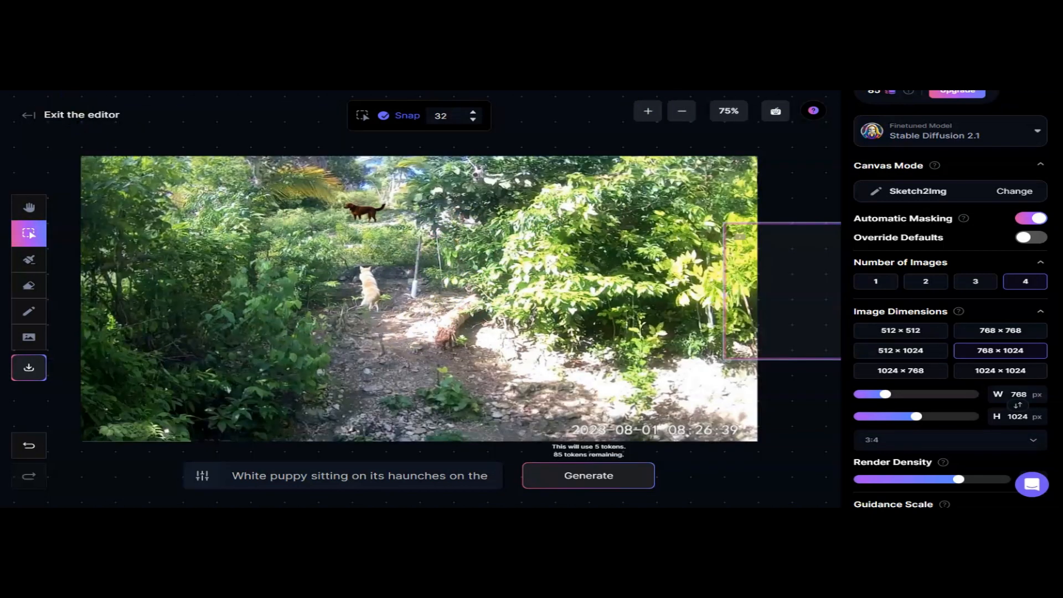